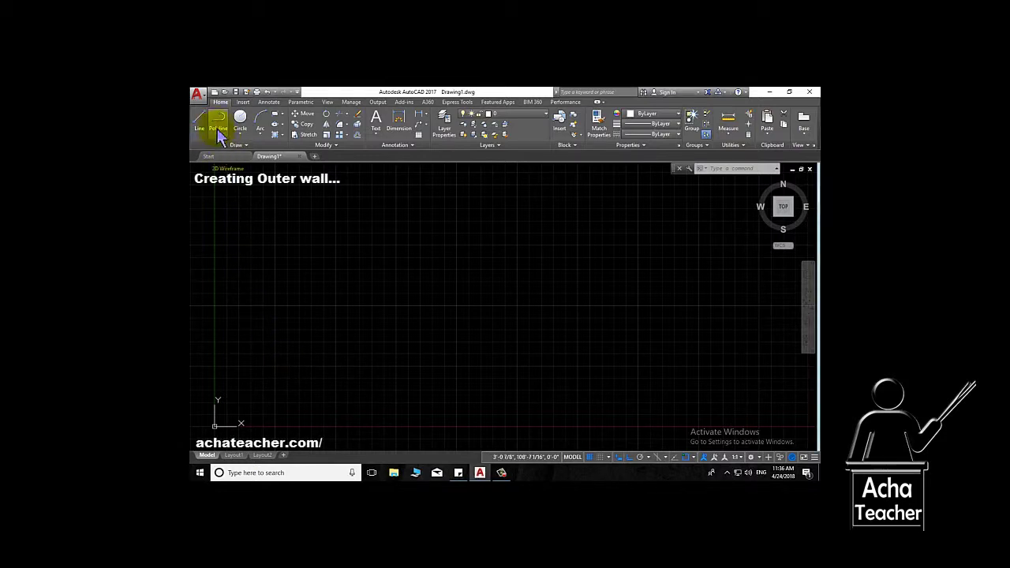
- Start a polyline at 0,0 and draw the 20' bottom wall side
{"action": "left_click", "coordinate": [218, 118]}
{"action": "type", "text": "0"}
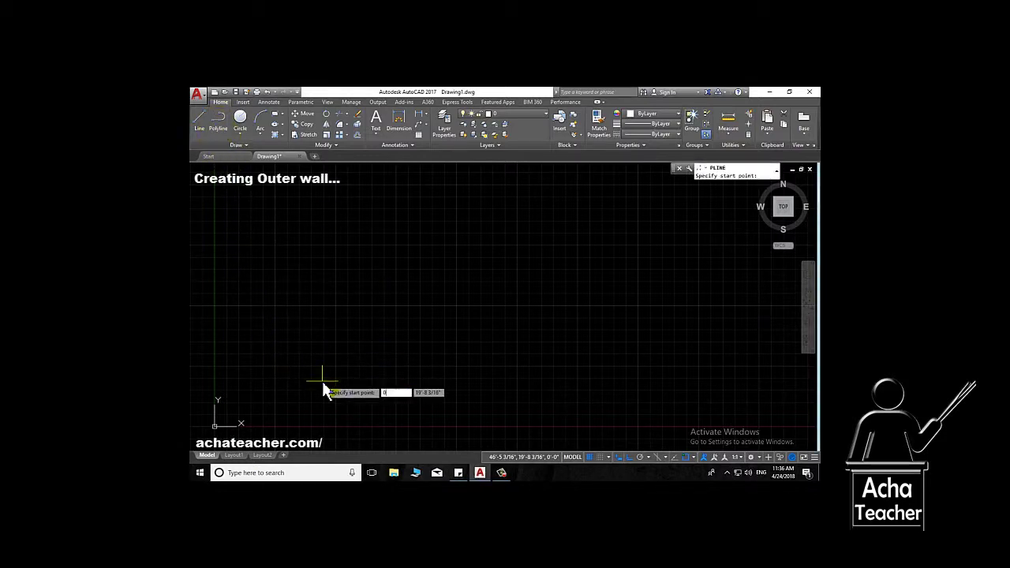
{"action": "key", "text": "Tab"}
{"action": "type", "text": "0"}
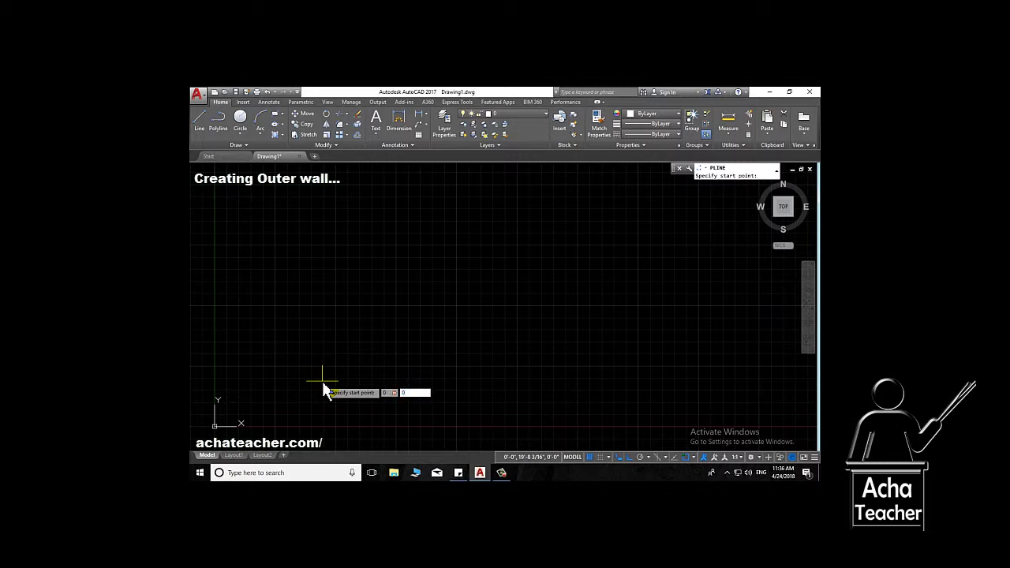
{"action": "key", "text": "Return"}
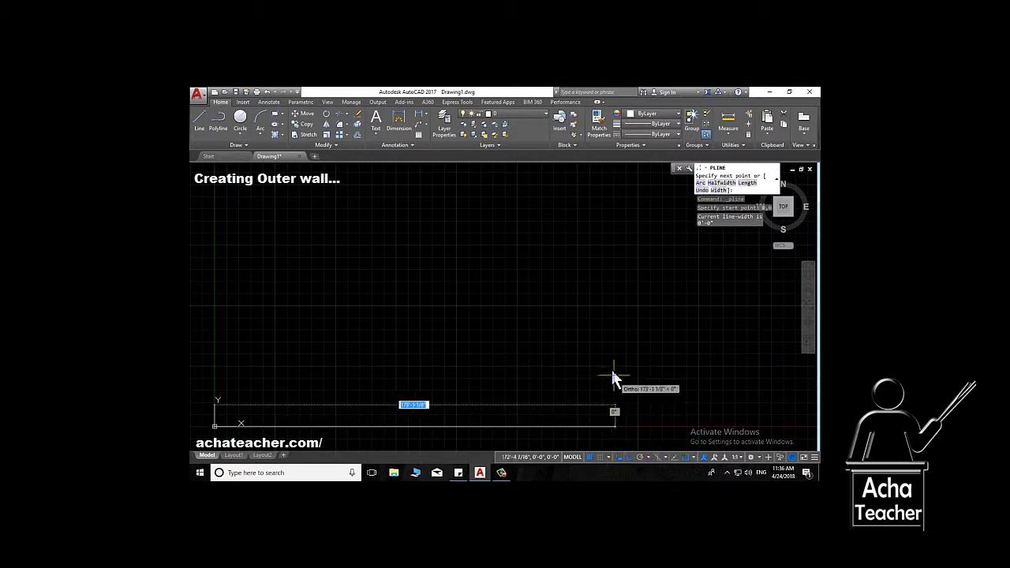
{"action": "type", "text": "20"}
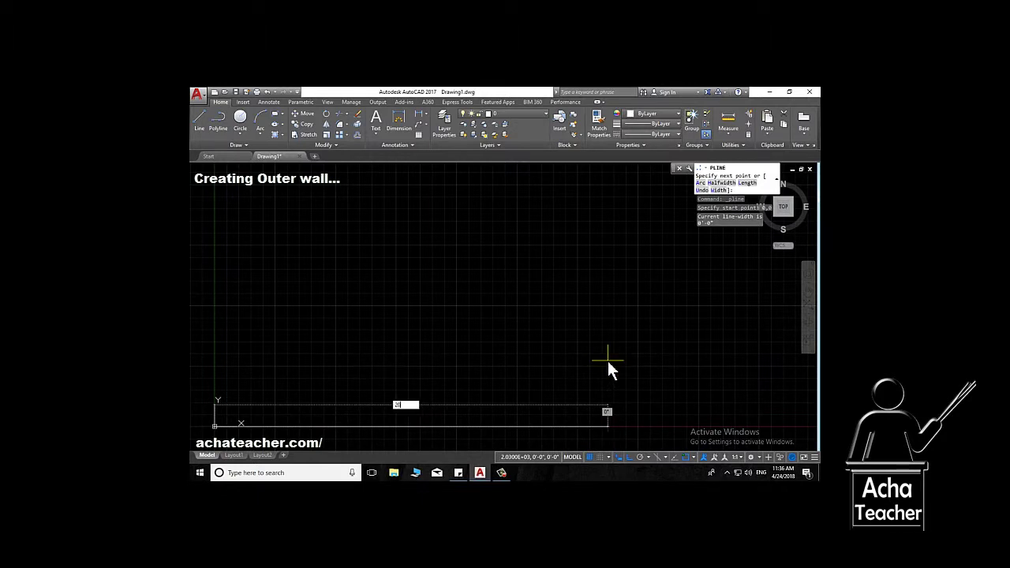
{"action": "key", "text": "Return"}
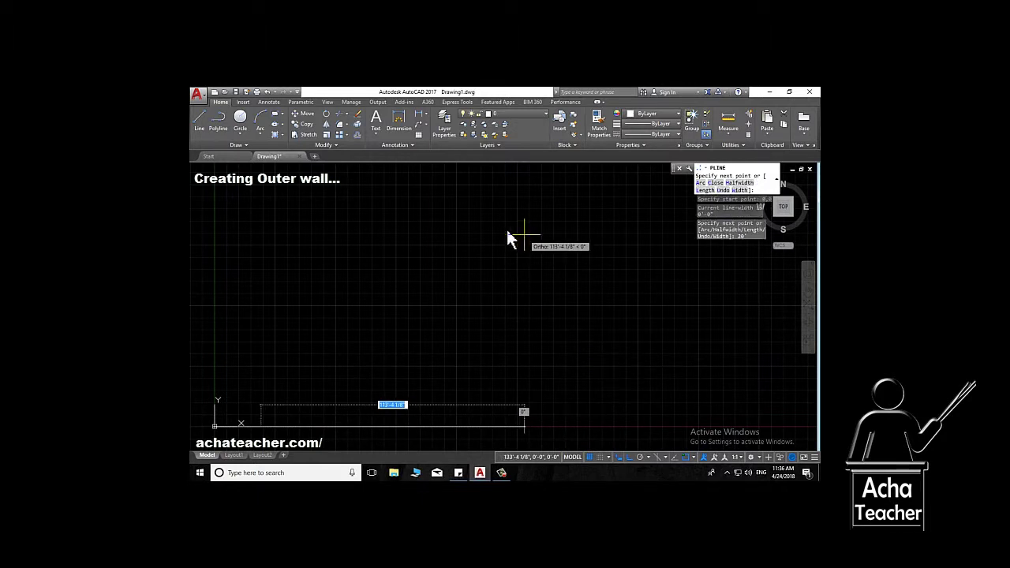
- Add the 30' vertical and 20' top sides, then close back to the starting corner
{"action": "scroll", "coordinate": [199, 388], "scroll_direction": "down", "scroll_amount": 5}
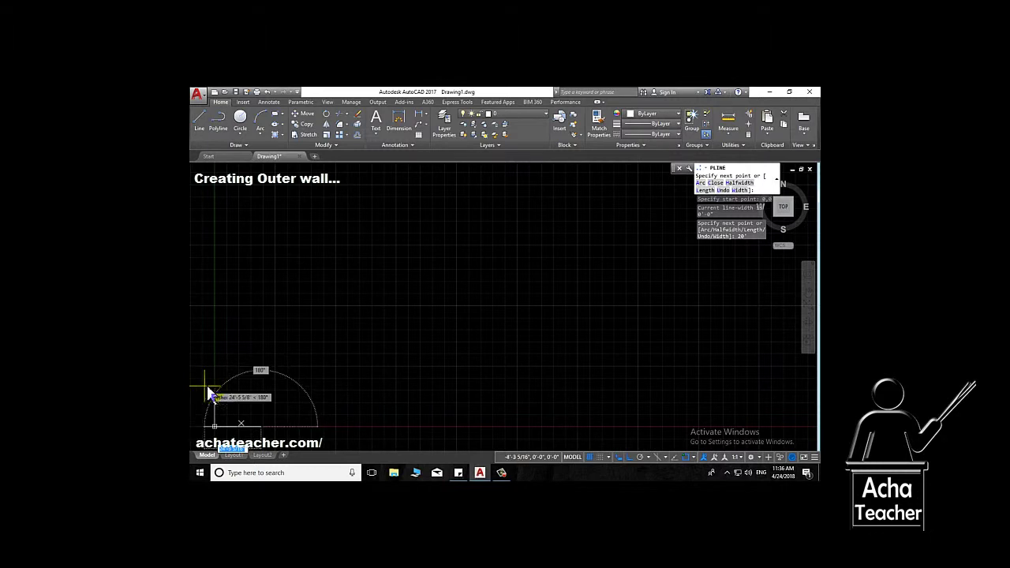
{"action": "scroll", "coordinate": [234, 383], "scroll_direction": "up", "scroll_amount": 5}
{"action": "scroll", "coordinate": [269, 339], "scroll_direction": "down", "scroll_amount": 3}
{"action": "scroll", "coordinate": [320, 265], "scroll_direction": "up", "scroll_amount": 3}
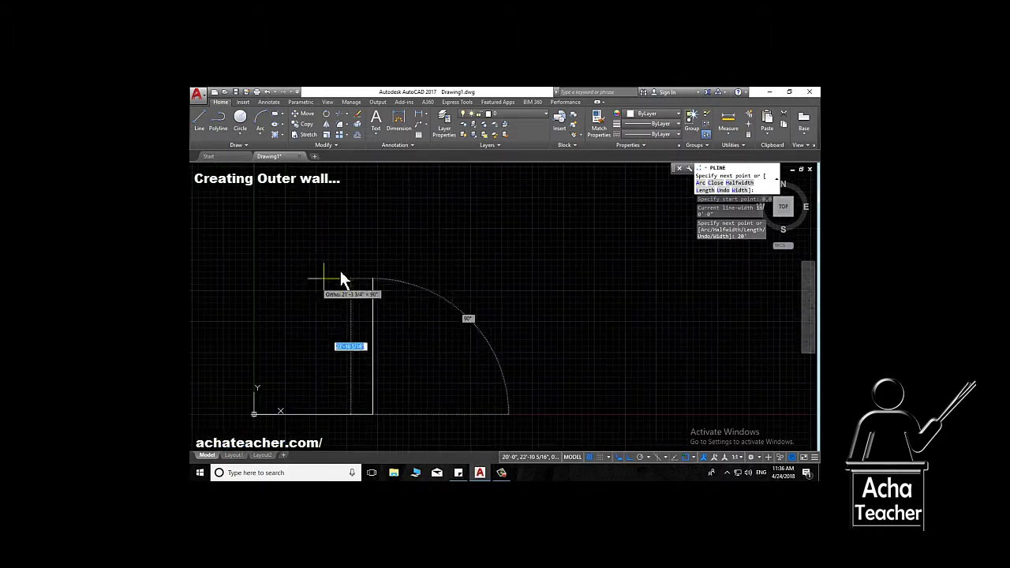
{"action": "type", "text": "30'"}
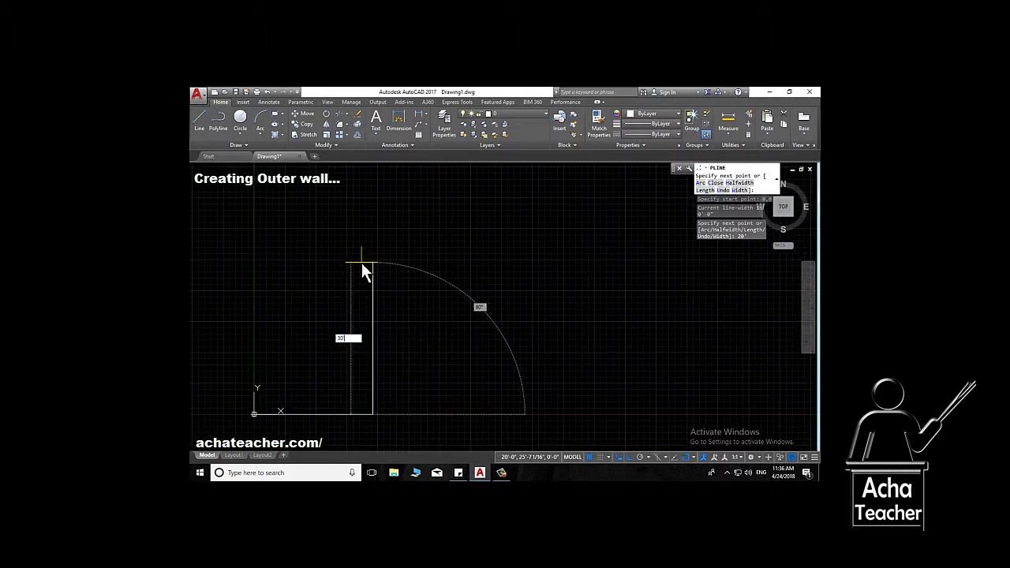
{"action": "key", "text": "Return"}
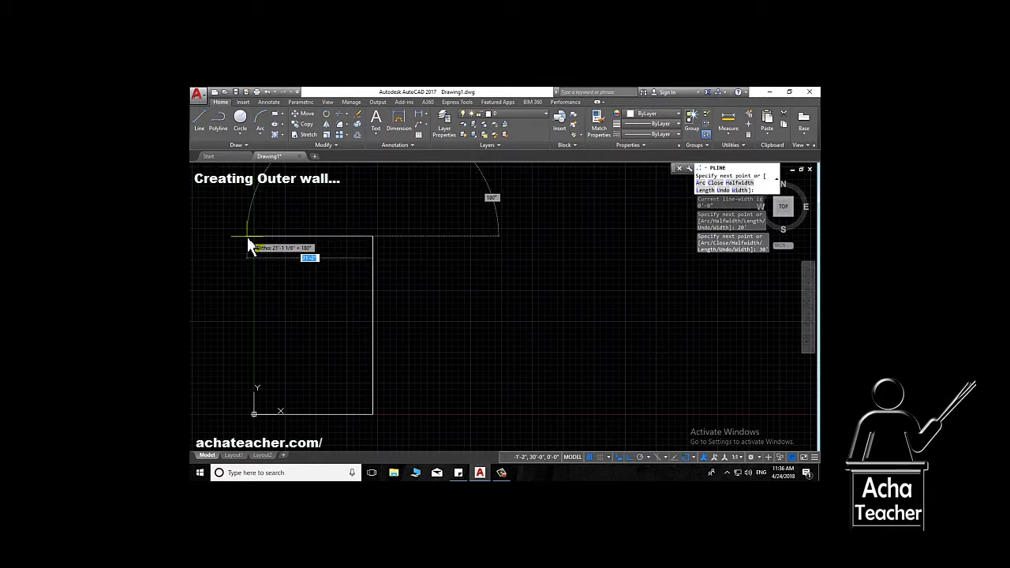
{"action": "type", "text": "20'"}
{"action": "key", "text": "Return"}
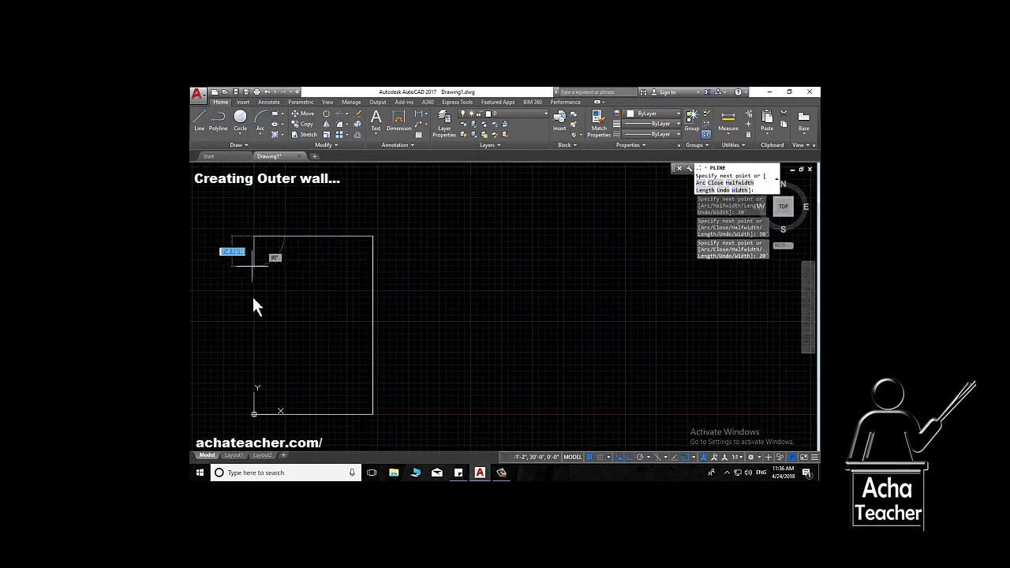
{"action": "left_click", "coordinate": [253, 414]}
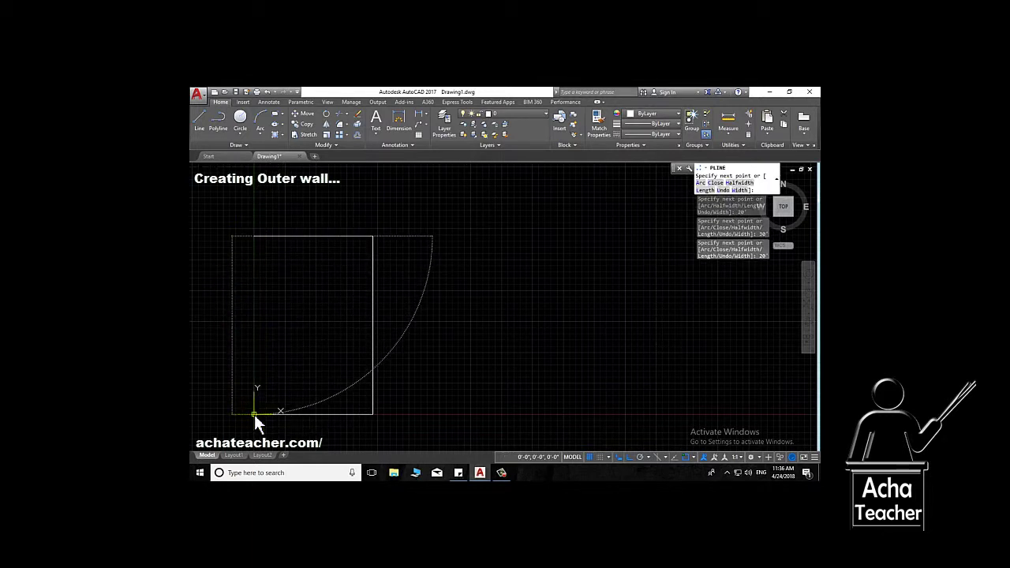
{"action": "key", "text": "Return"}
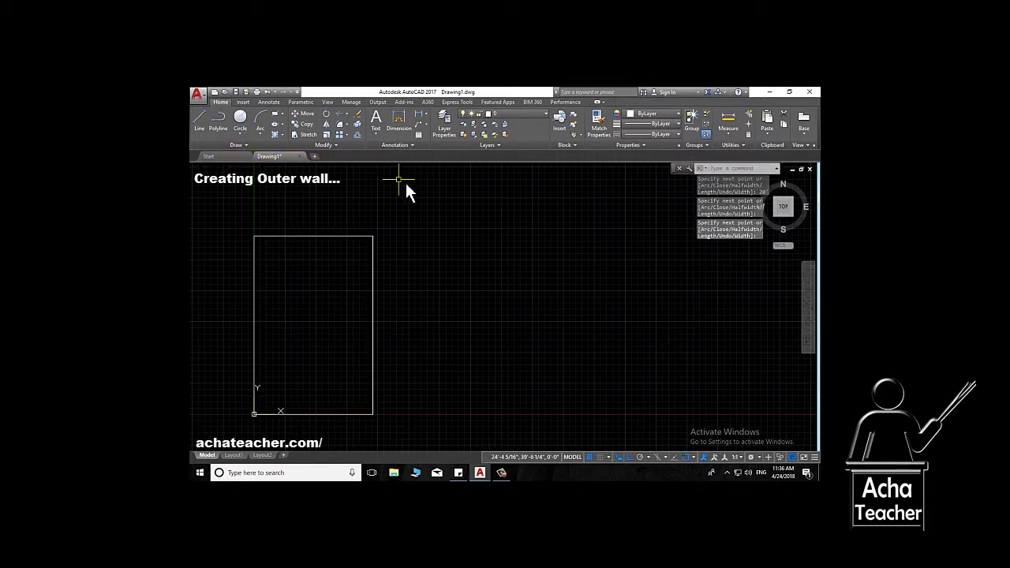
- Offset the wall rectangle 9 inches inward with OFF to form the inner wall line
{"action": "type", "text": "o"}
{"action": "type", "text": "ff"}
{"action": "key", "text": "Return"}
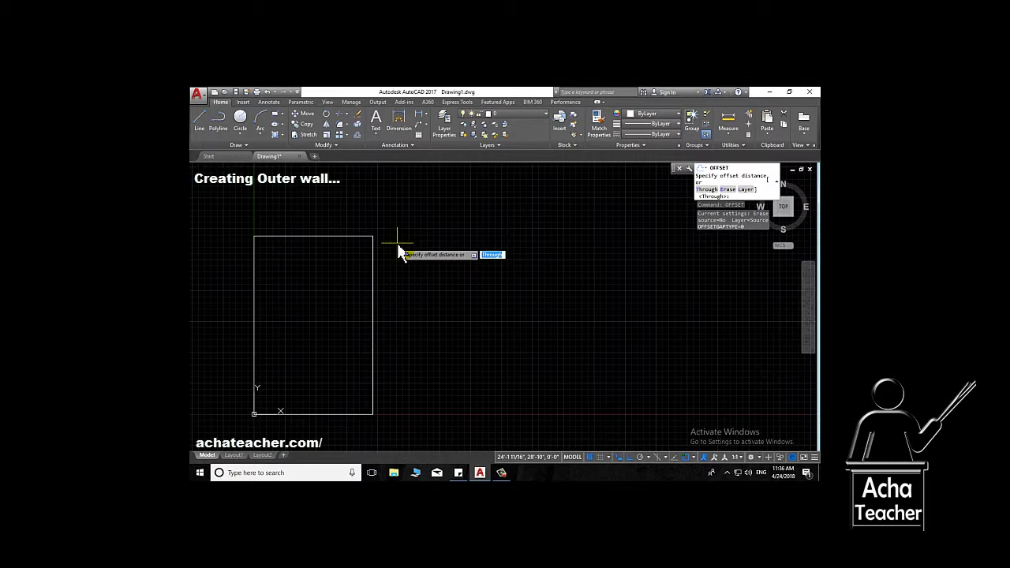
{"action": "type", "text": "9"}
{"action": "key", "text": "Return"}
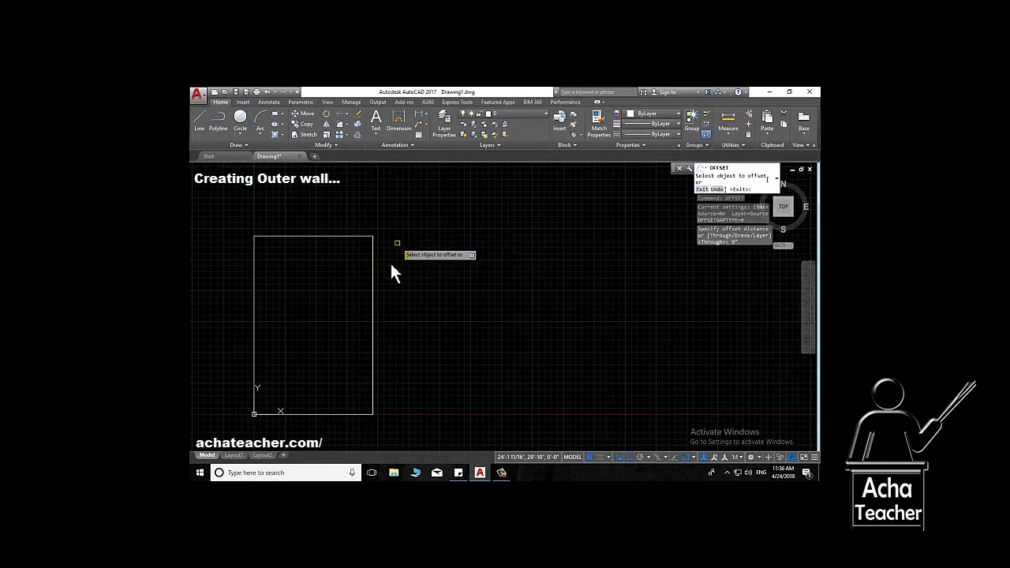
{"action": "left_click", "coordinate": [373, 304]}
{"action": "left_click", "coordinate": [363, 306]}
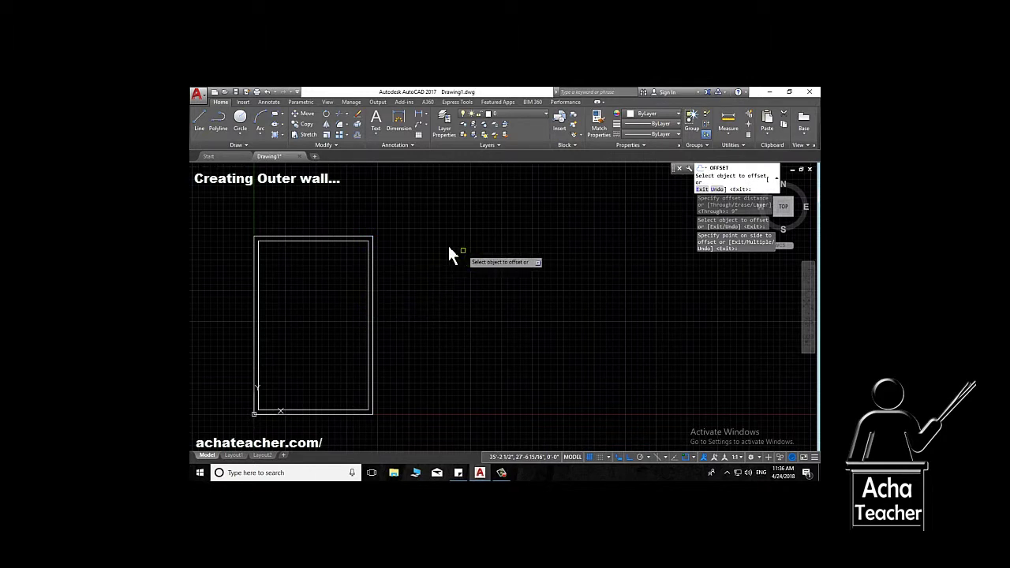
{"action": "key", "text": "Return"}
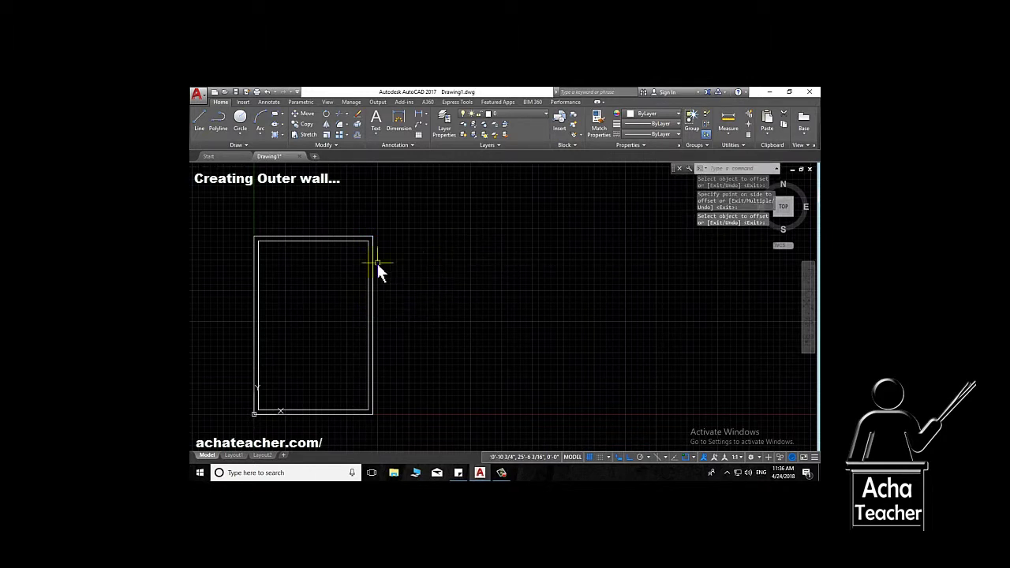
{"action": "mouse_move", "coordinate": [370, 268]}
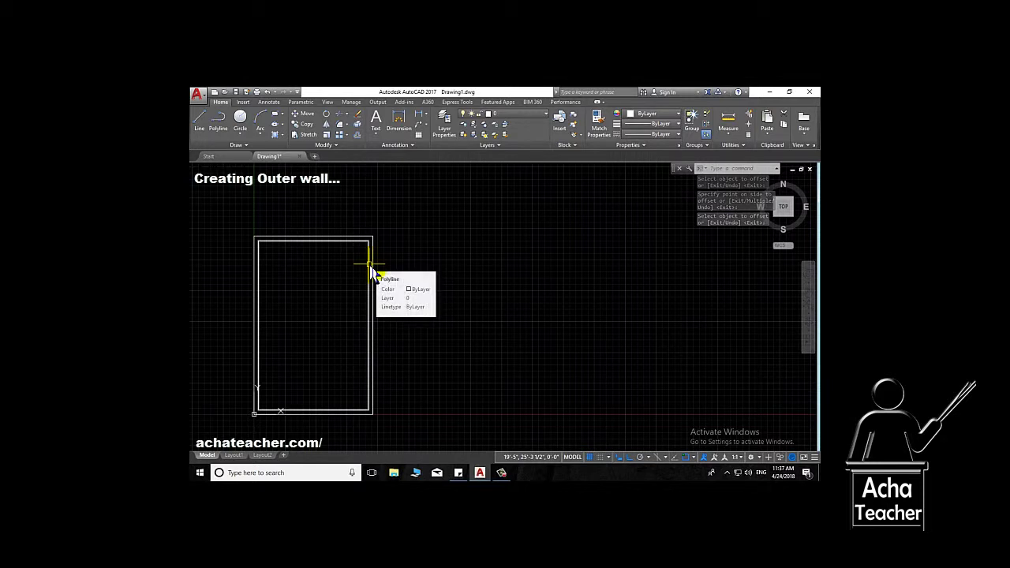
- Draw a 4' polyline marker from the top-right wall corner to locate the door opening
{"action": "left_click", "coordinate": [201, 130]}
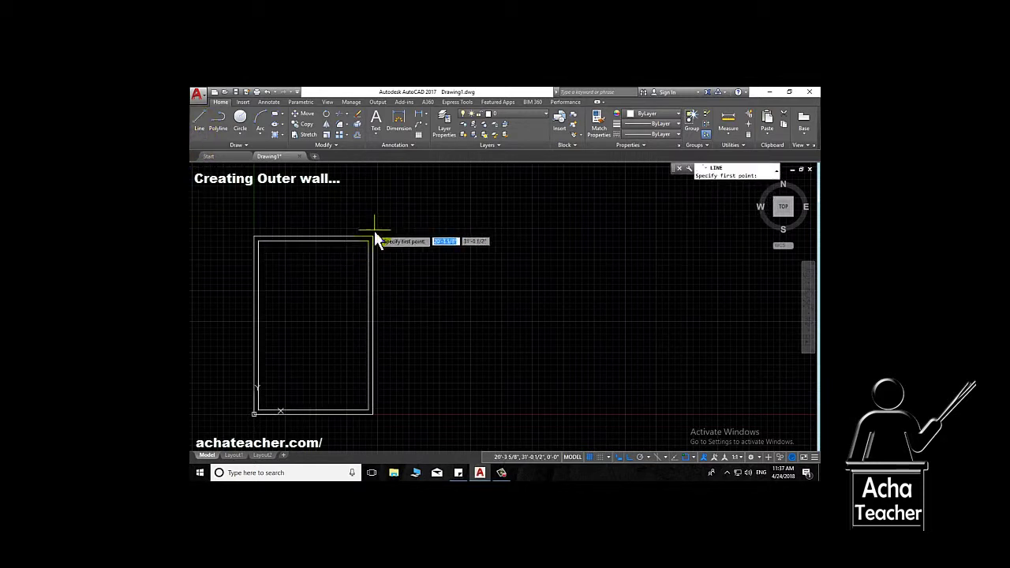
{"action": "left_click", "coordinate": [372, 236]}
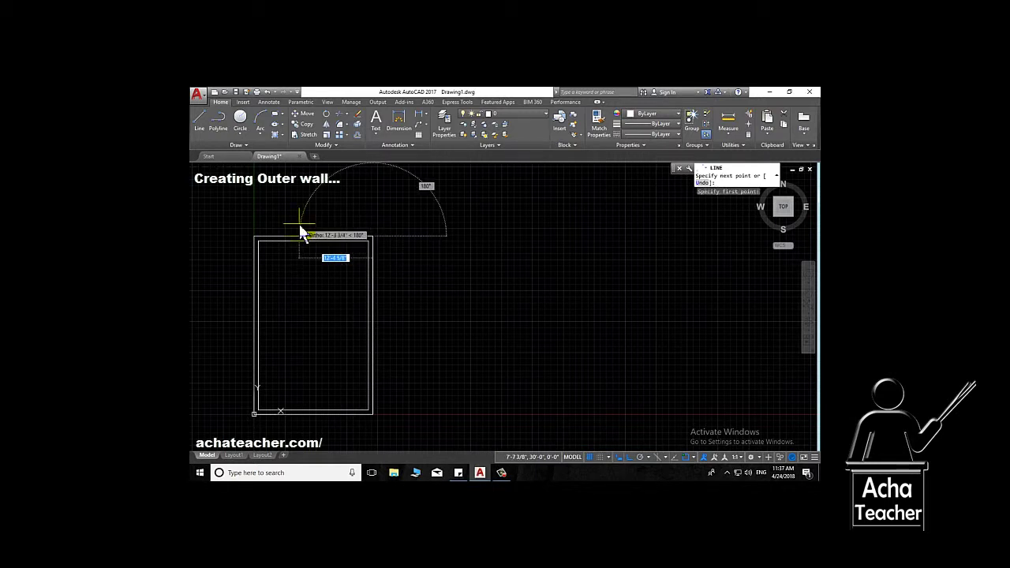
{"action": "key", "text": "Escape"}
{"action": "left_click", "coordinate": [224, 134]}
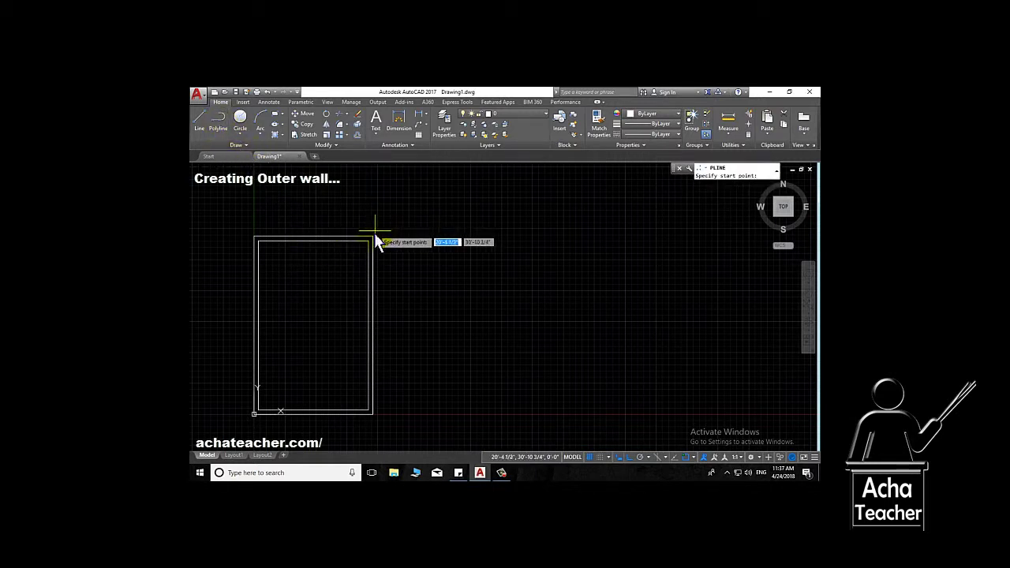
{"action": "left_click", "coordinate": [373, 235]}
{"action": "type", "text": "4'"}
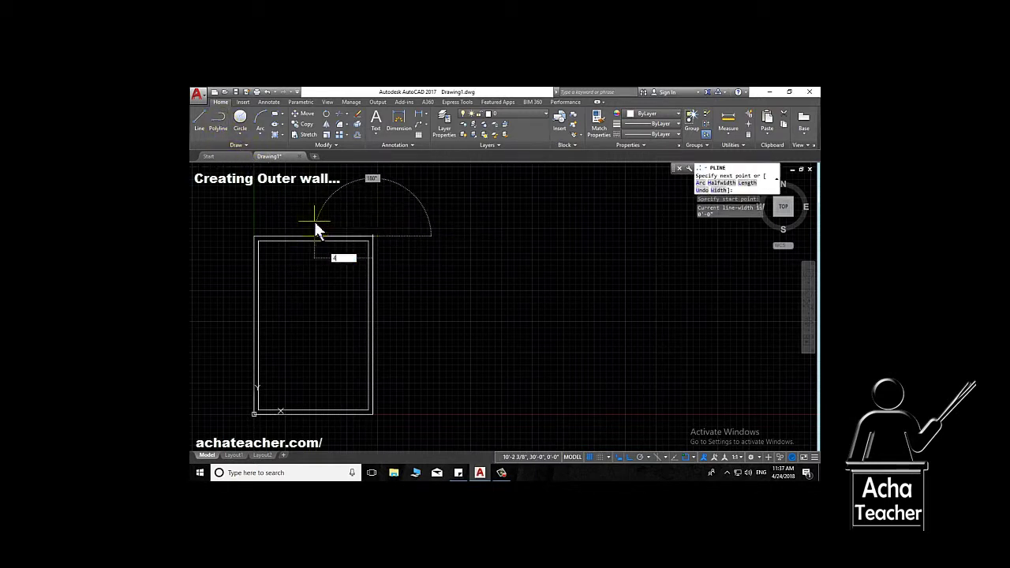
{"action": "key", "text": "Return"}
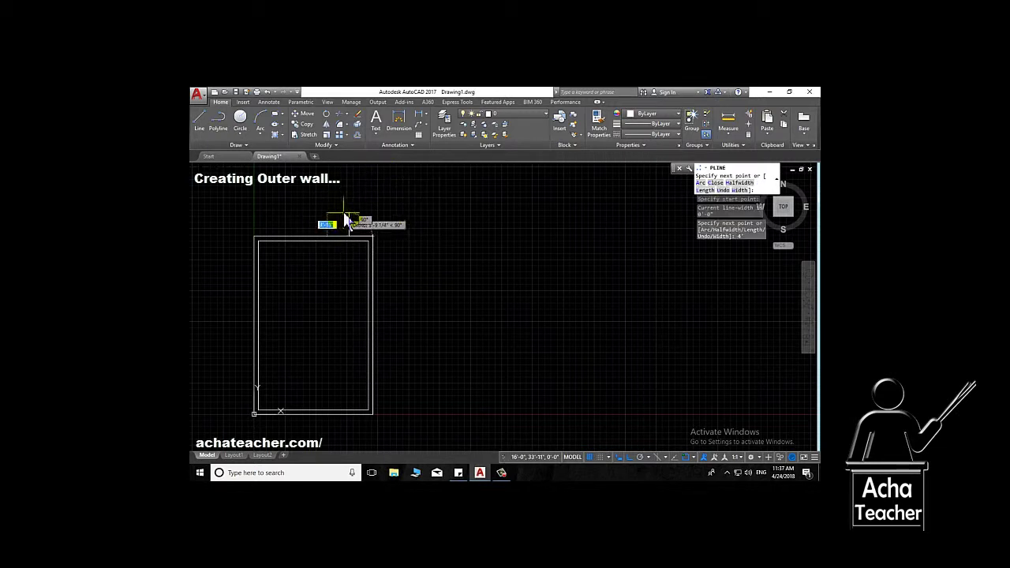
{"action": "key", "text": "Return"}
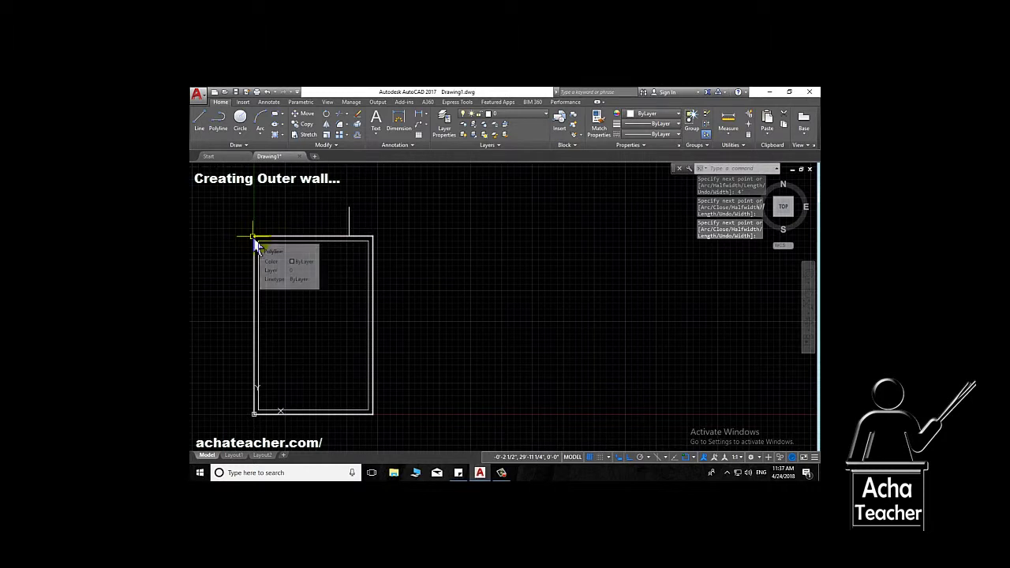
{"action": "left_click", "coordinate": [200, 120]}
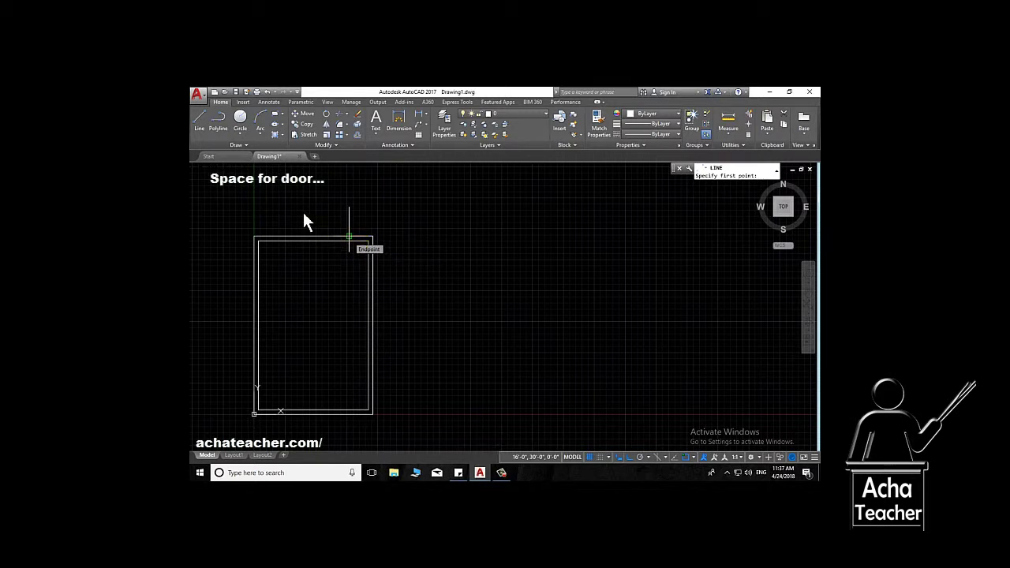
- Start a polyline at the door marker, snapping perpendicular to the inner wall line
{"action": "key", "text": "Escape"}
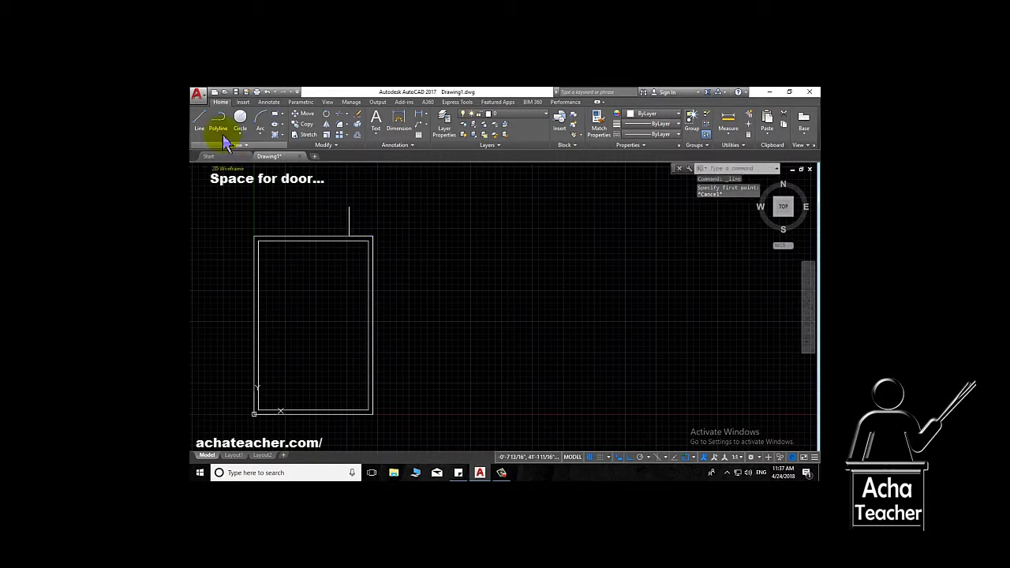
{"action": "left_click", "coordinate": [218, 122]}
{"action": "scroll", "coordinate": [345, 204], "scroll_direction": "up", "scroll_amount": 3}
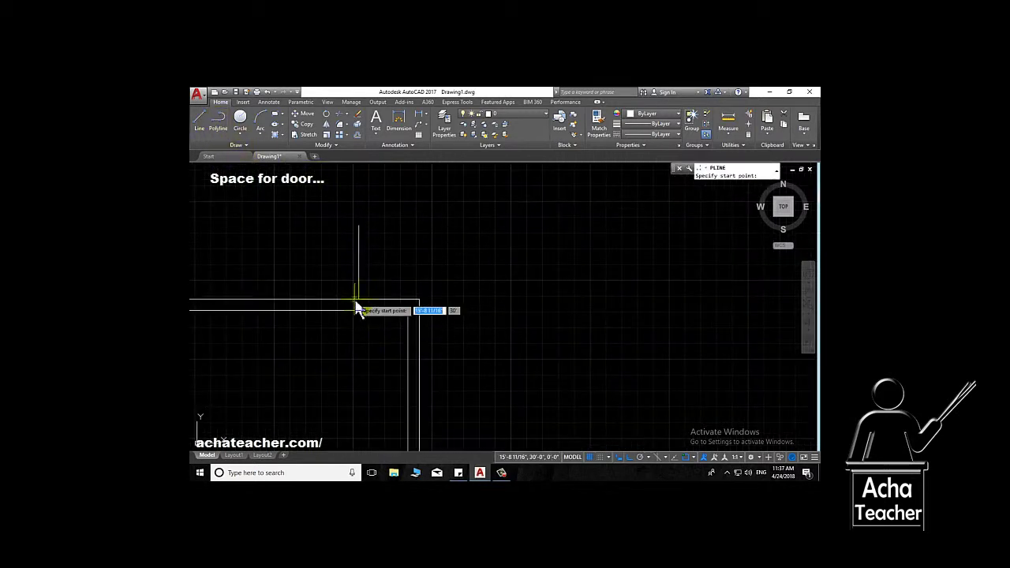
{"action": "left_click", "coordinate": [359, 301]}
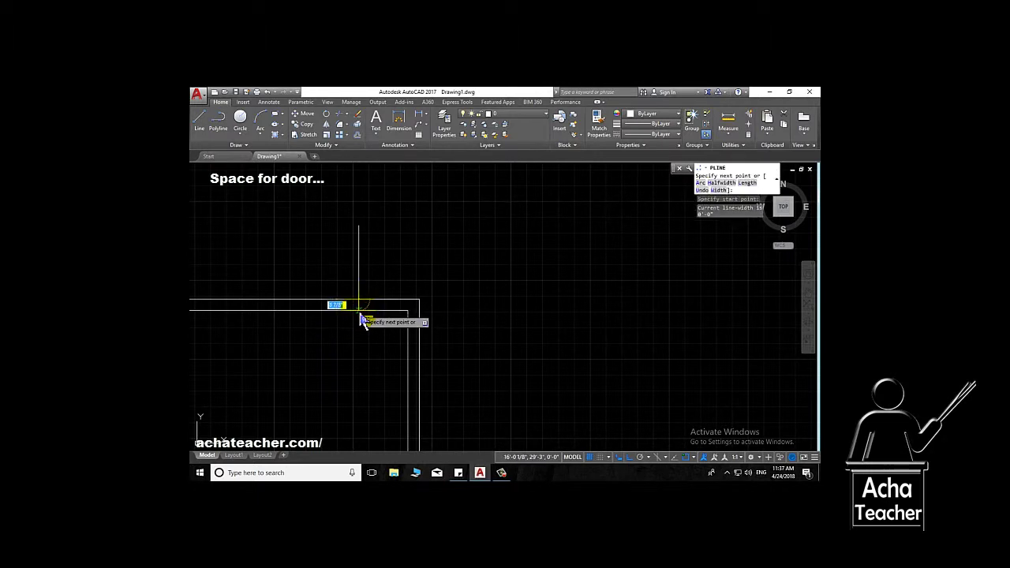
{"action": "right_click", "coordinate": [360, 319], "text": "shift"}
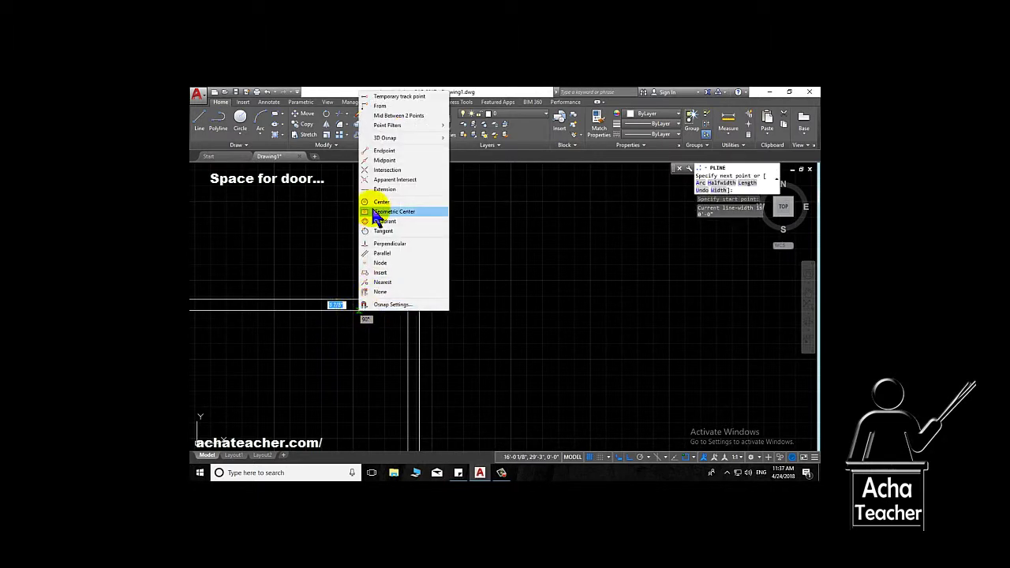
{"action": "left_click", "coordinate": [384, 244]}
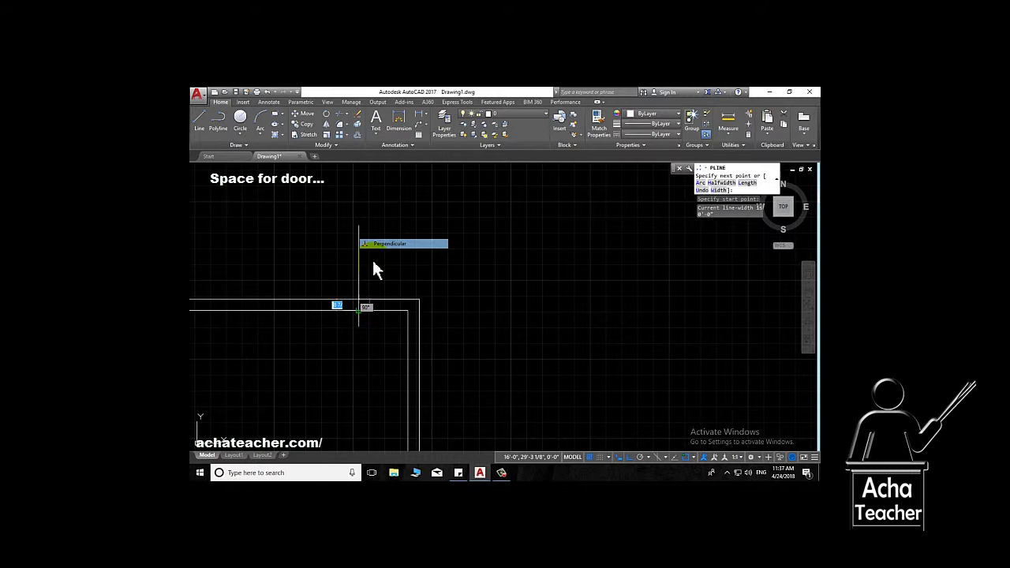
{"action": "left_click", "coordinate": [357, 326]}
{"action": "scroll", "coordinate": [249, 319], "scroll_direction": "down", "scroll_amount": 2}
{"action": "middle_click_drag", "start_coordinate": [263, 329], "coordinate": [504, 269]}
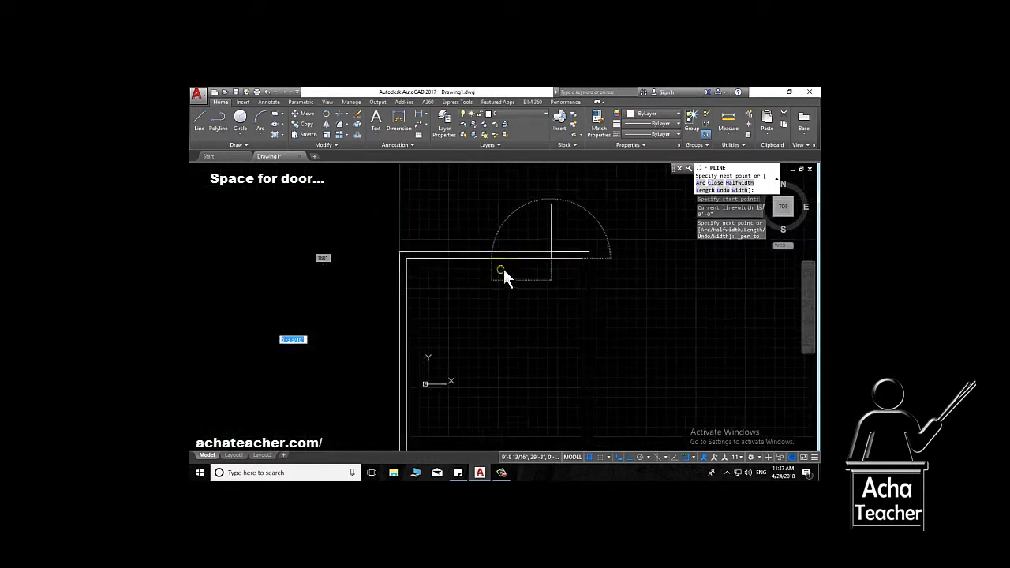
- Run the polyline 4 units to form the second door-edge tick, then zoom to the gap
{"action": "type", "text": "4"}
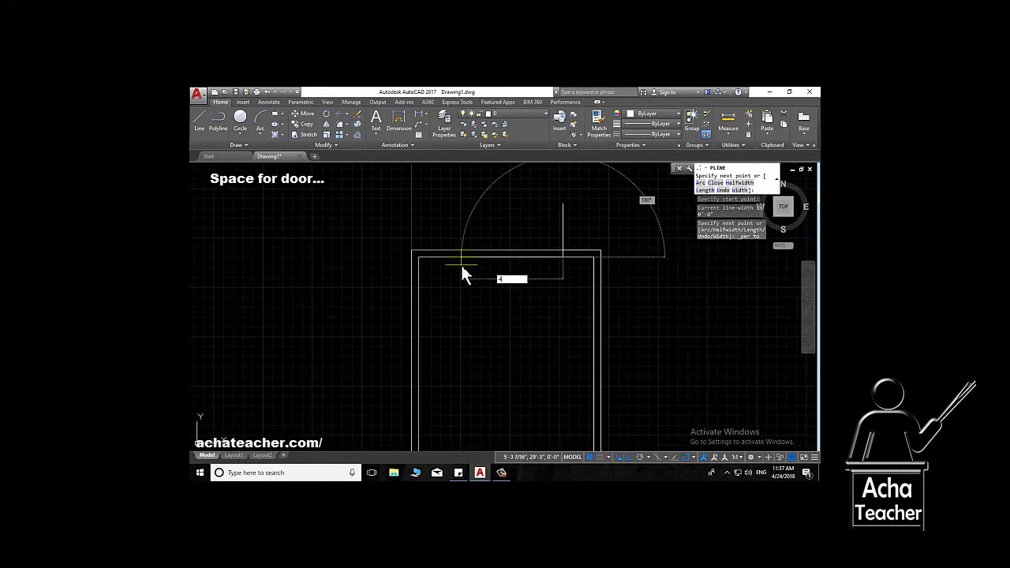
{"action": "key", "text": "Return"}
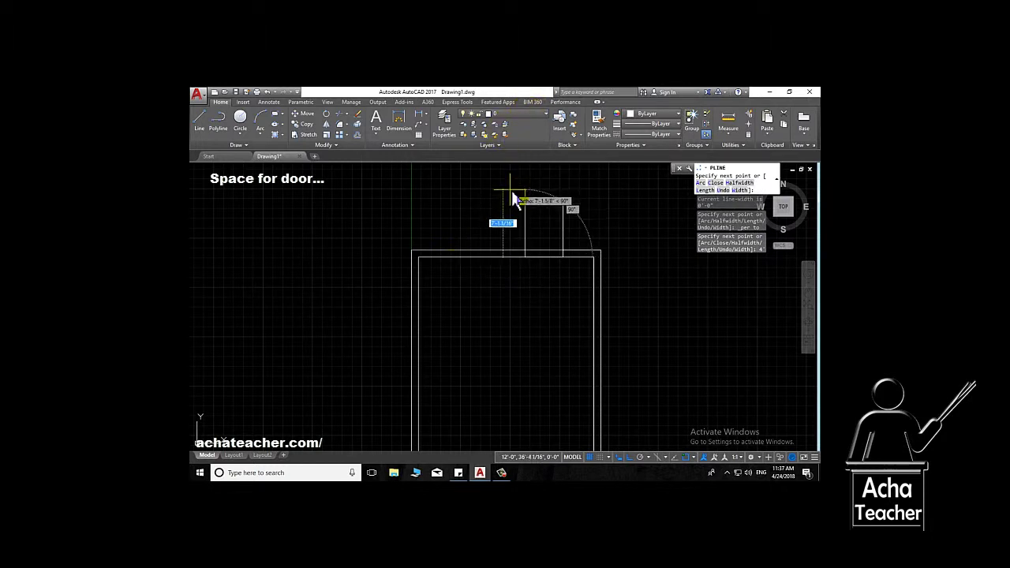
{"action": "key", "text": "Return"}
{"action": "scroll", "coordinate": [557, 233], "scroll_direction": "down", "scroll_amount": 2}
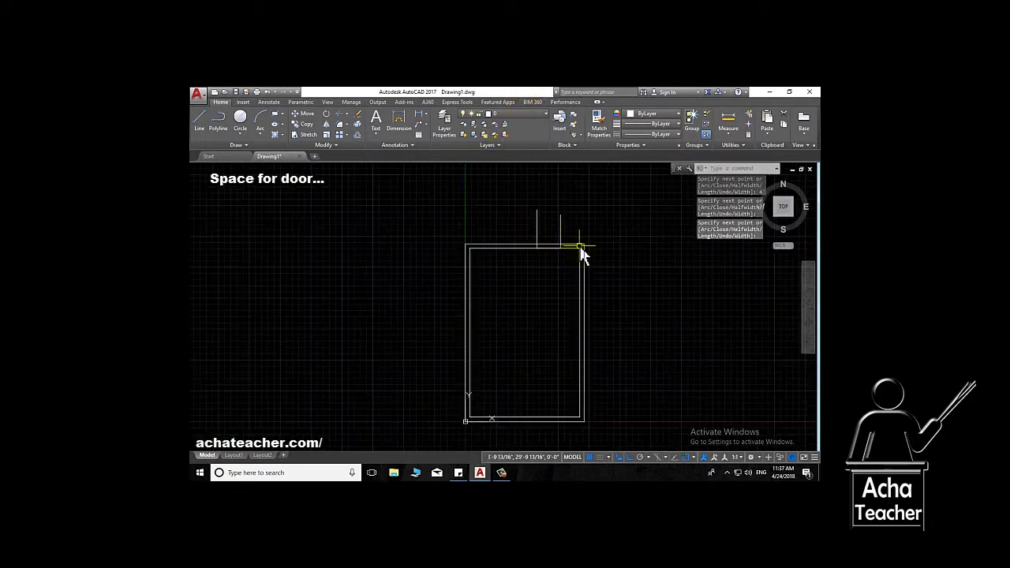
{"action": "middle_click_drag", "start_coordinate": [581, 254], "coordinate": [399, 297]}
{"action": "scroll", "coordinate": [322, 311], "scroll_direction": "up", "scroll_amount": 2}
{"action": "scroll", "coordinate": [327, 304], "scroll_direction": "up", "scroll_amount": 2}
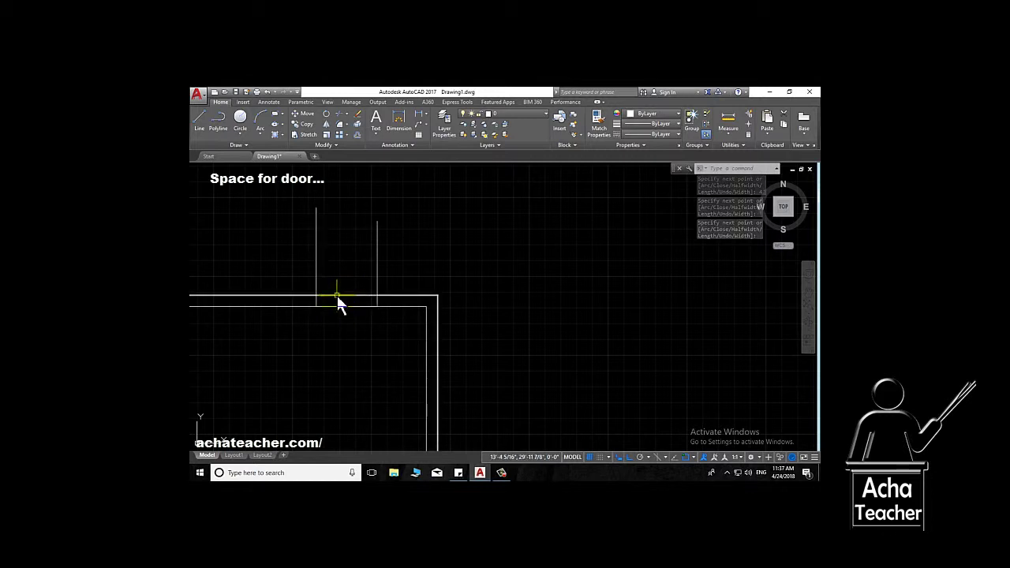
- Draw vertical lines through both top wall lines at the right and left door edges
{"action": "left_click", "coordinate": [204, 155]}
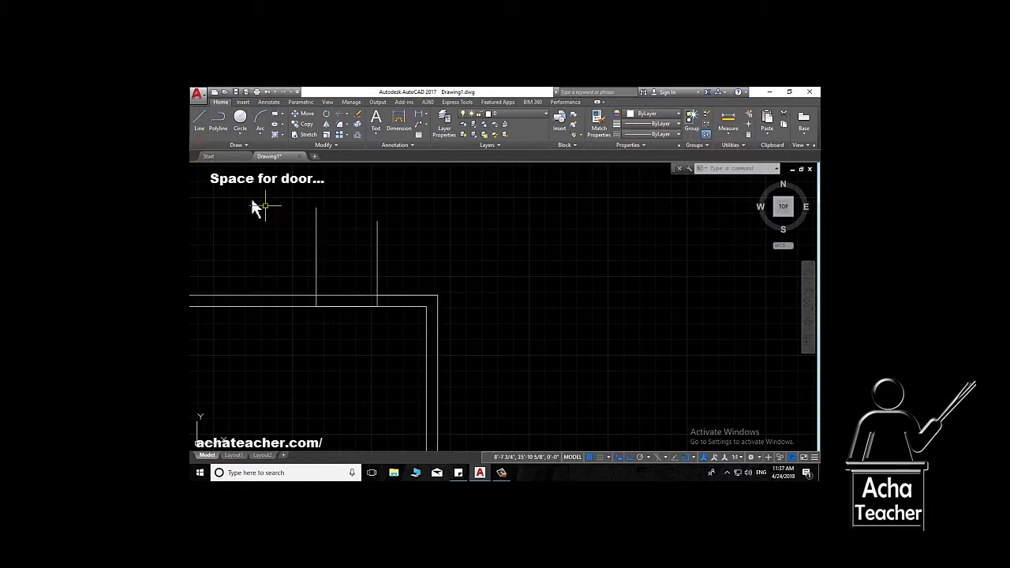
{"action": "left_click", "coordinate": [199, 122]}
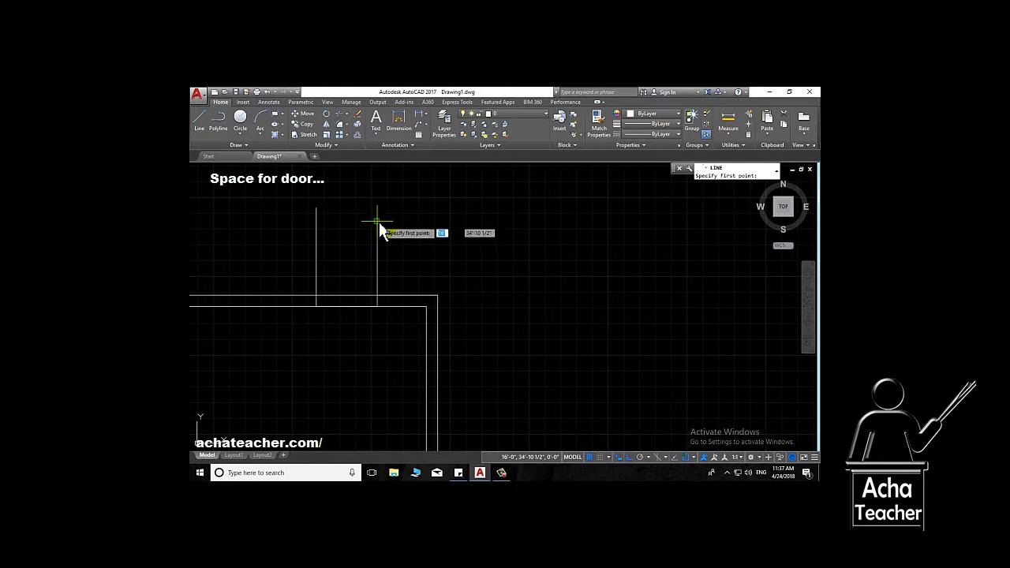
{"action": "left_click", "coordinate": [378, 222]}
{"action": "left_click", "coordinate": [378, 381]}
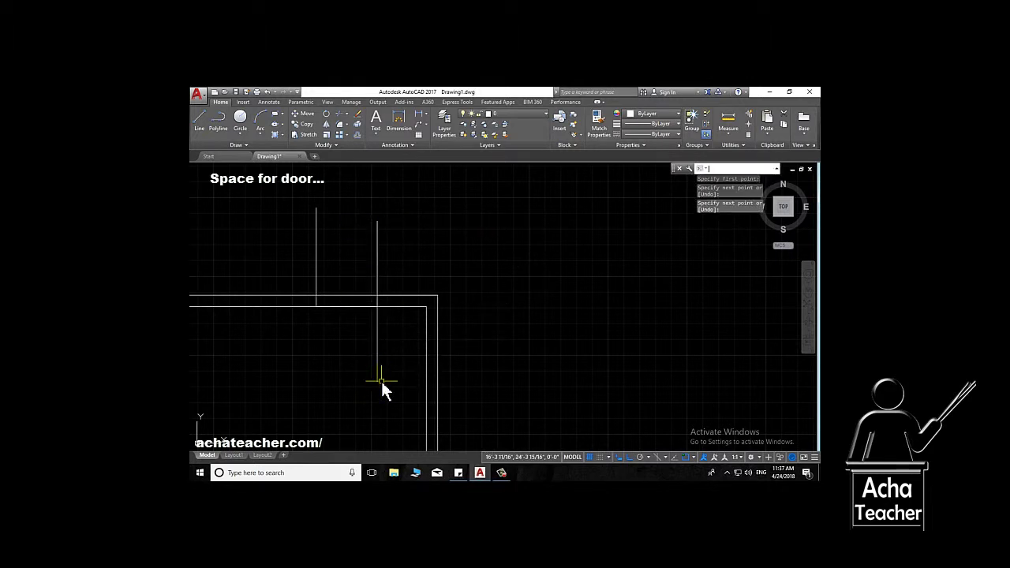
{"action": "key", "text": "Return"}
{"action": "key", "text": "Return"}
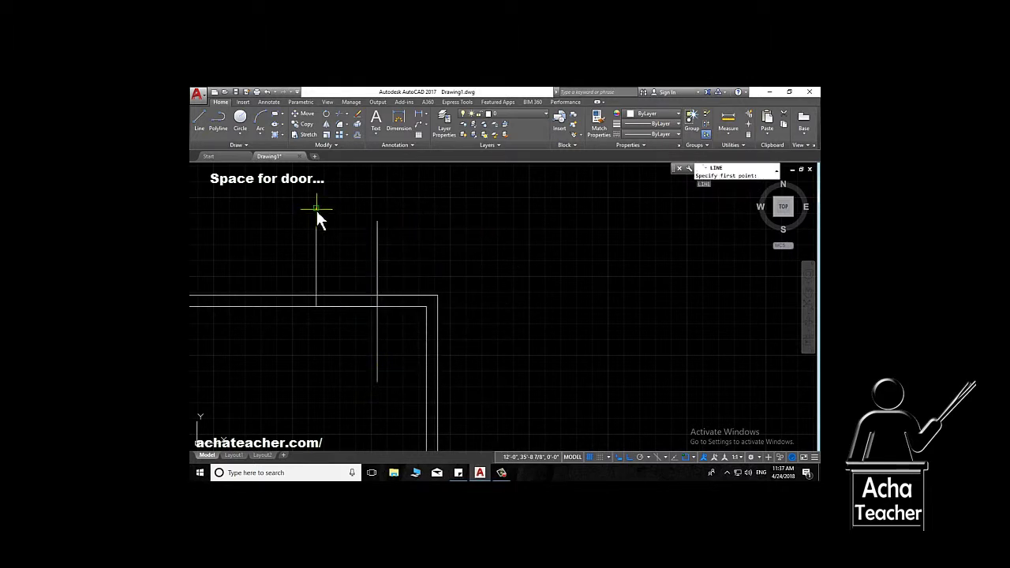
{"action": "left_click", "coordinate": [316, 209]}
{"action": "left_click", "coordinate": [297, 362]}
{"action": "key", "text": "Return"}
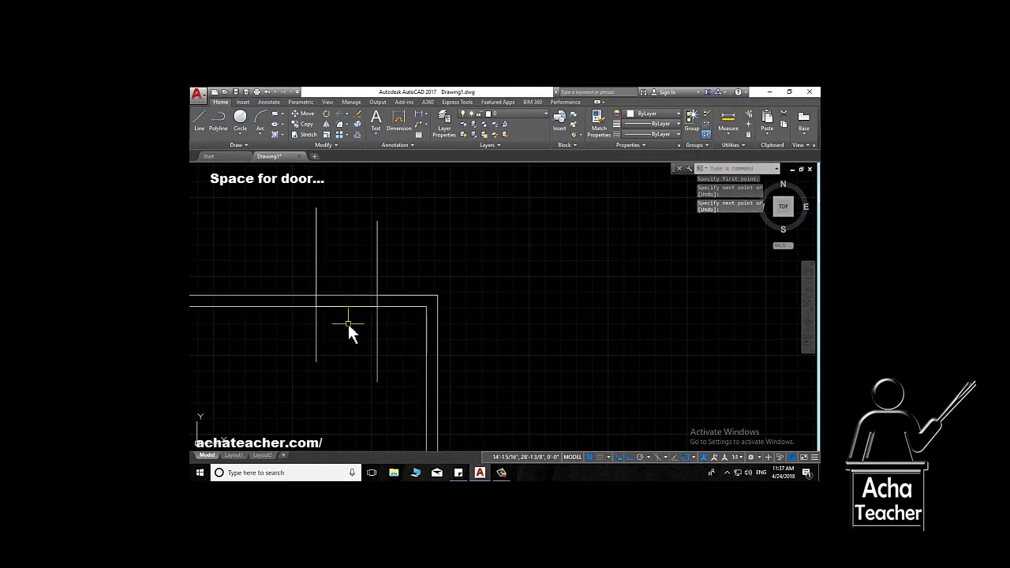
{"action": "type", "text": "tr"}
{"action": "key", "text": "Return"}
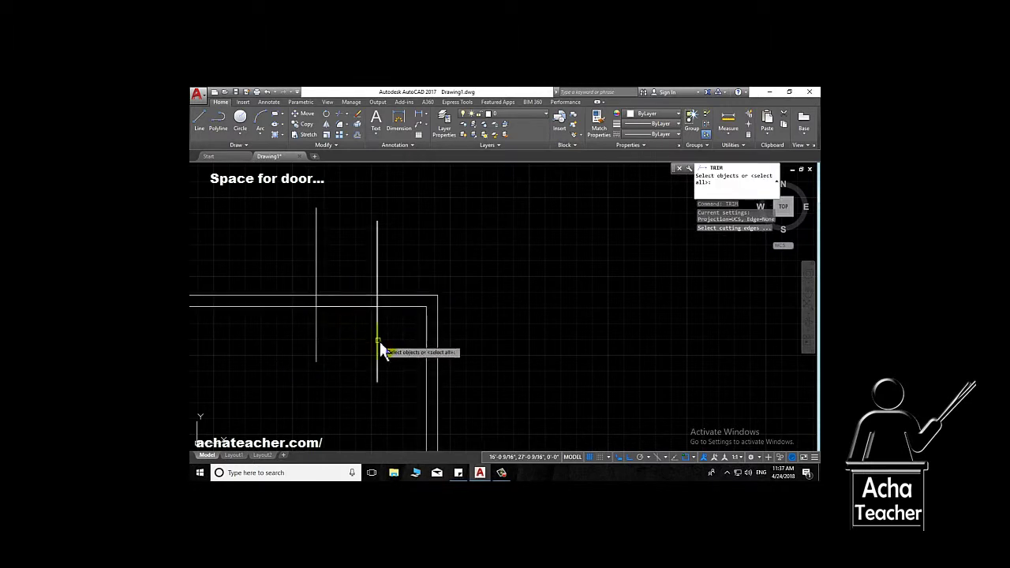
- Trim the outer and inner top wall lines between the two door-edge lines
{"action": "left_click", "coordinate": [377, 342]}
{"action": "left_click", "coordinate": [314, 342]}
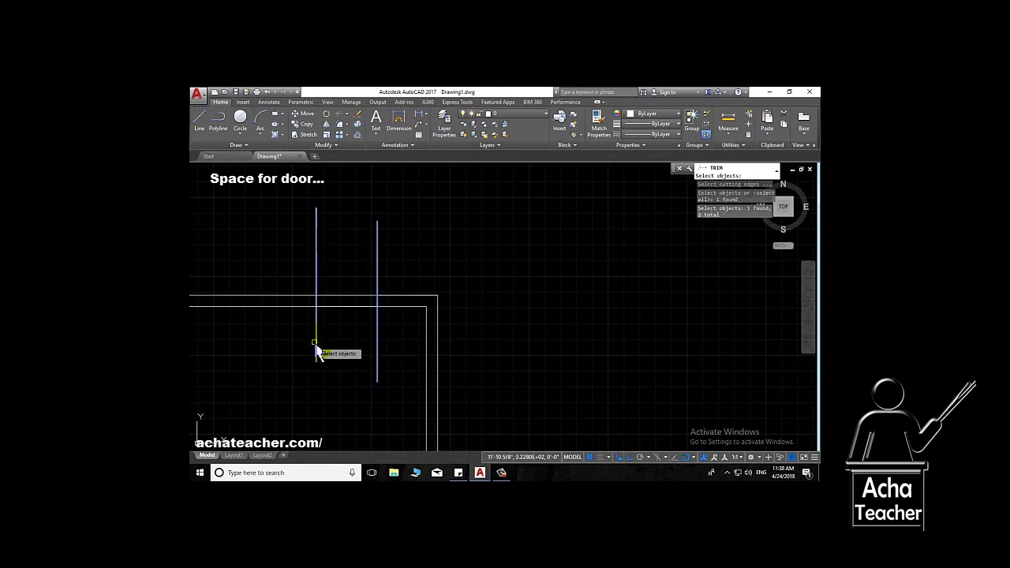
{"action": "key", "text": "Return"}
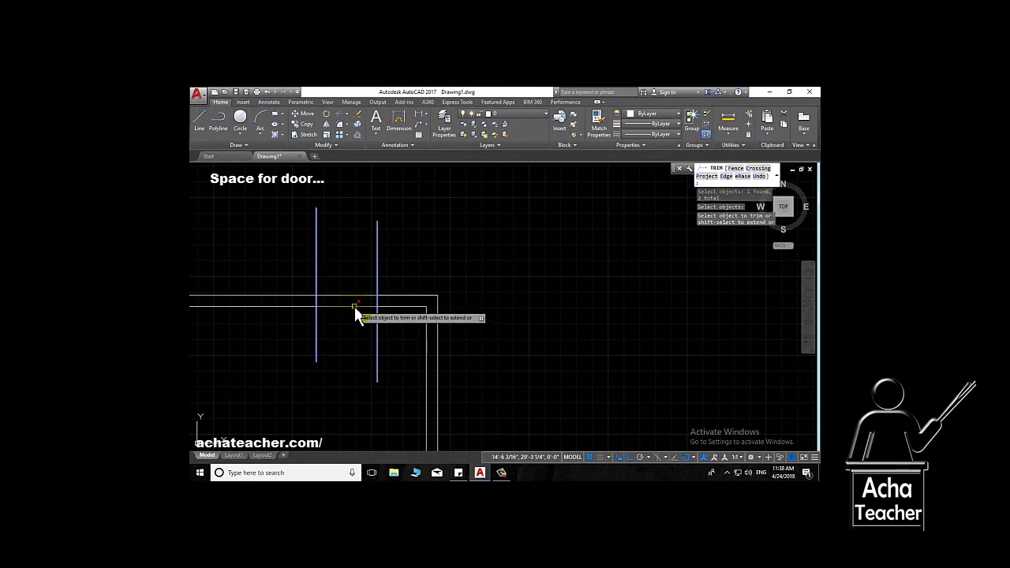
{"action": "left_click", "coordinate": [354, 306]}
{"action": "left_click", "coordinate": [357, 297]}
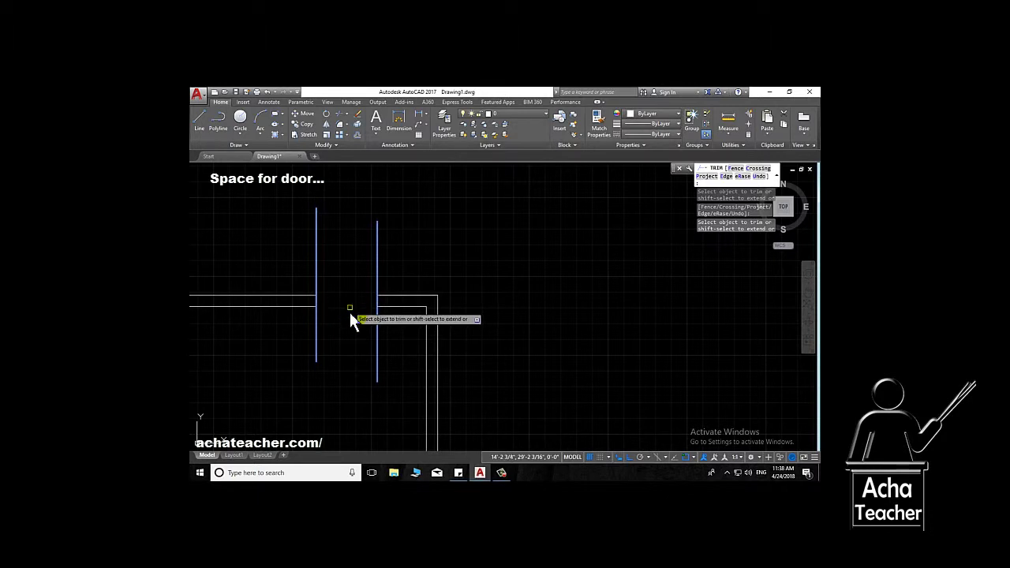
{"action": "key", "text": "Return"}
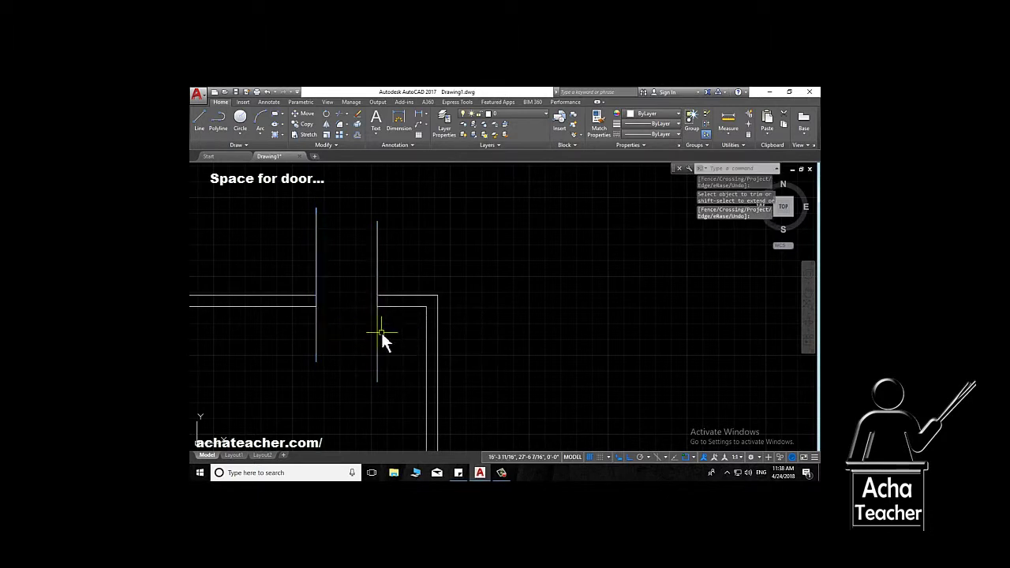
- Erase the vertical door-edge guide lines and any leftovers
{"action": "left_click", "coordinate": [378, 333]}
{"action": "key", "text": "Delete"}
{"action": "left_click", "coordinate": [315, 331]}
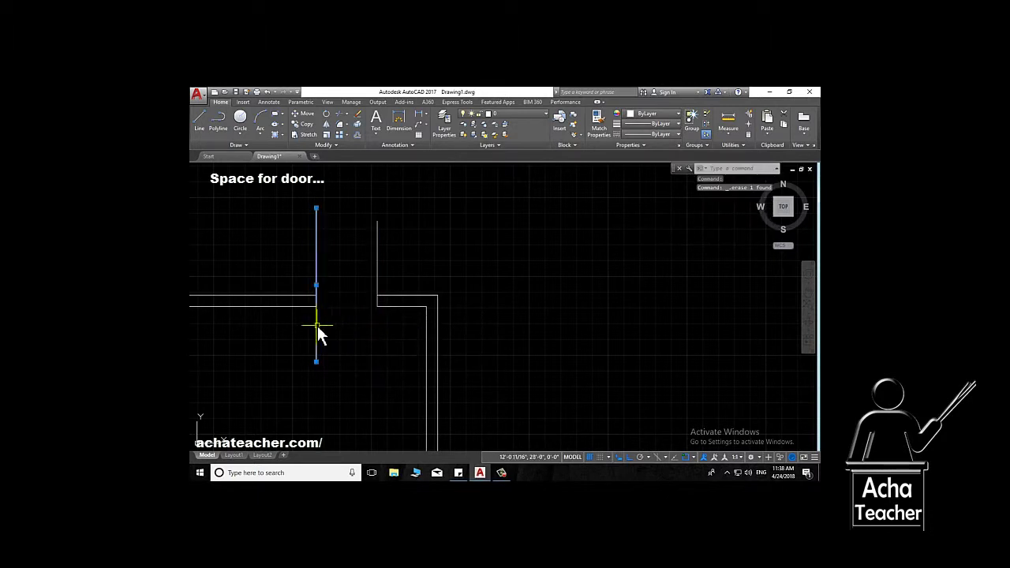
{"action": "key", "text": "Delete"}
{"action": "left_click", "coordinate": [420, 215]}
{"action": "left_click", "coordinate": [235, 243]}
{"action": "key", "text": "Delete"}
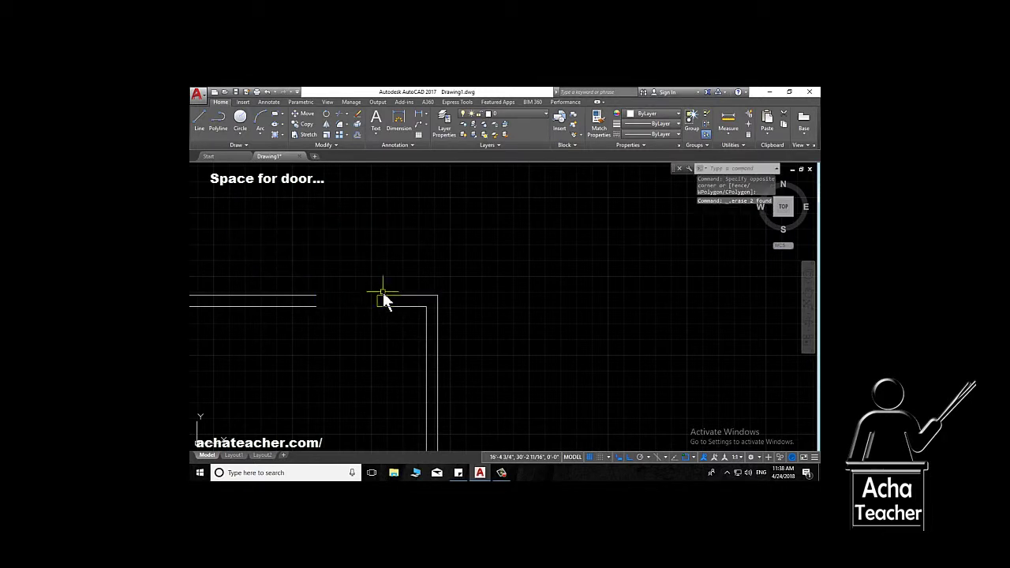
- Draw a line closing off the left wall end at the door opening
{"action": "left_click", "coordinate": [200, 120]}
{"action": "scroll", "coordinate": [310, 310], "scroll_direction": "up", "scroll_amount": 2}
{"action": "scroll", "coordinate": [312, 312], "scroll_direction": "up", "scroll_amount": 2}
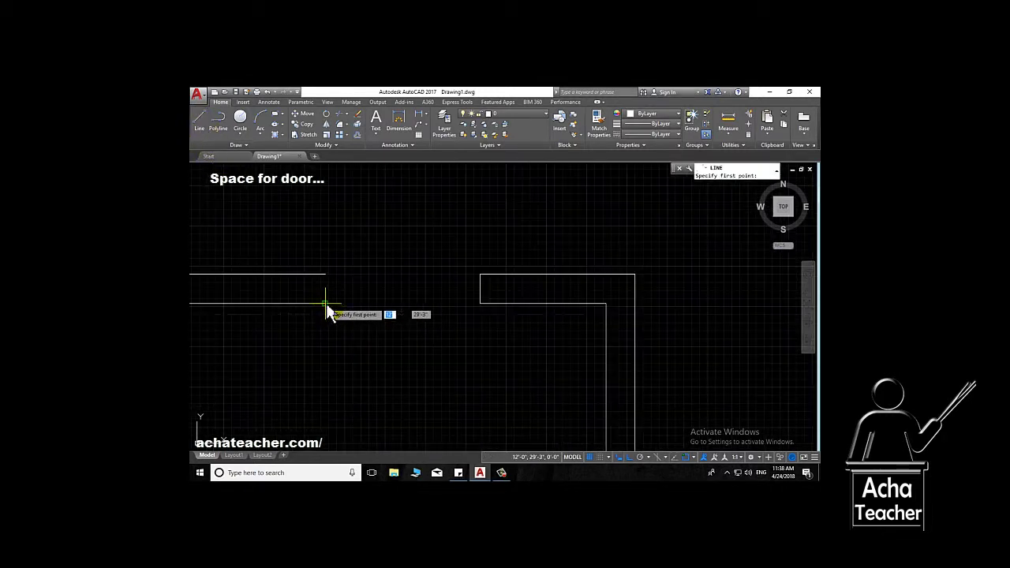
{"action": "left_click", "coordinate": [325, 304]}
{"action": "left_click", "coordinate": [326, 274]}
{"action": "key", "text": "Return"}
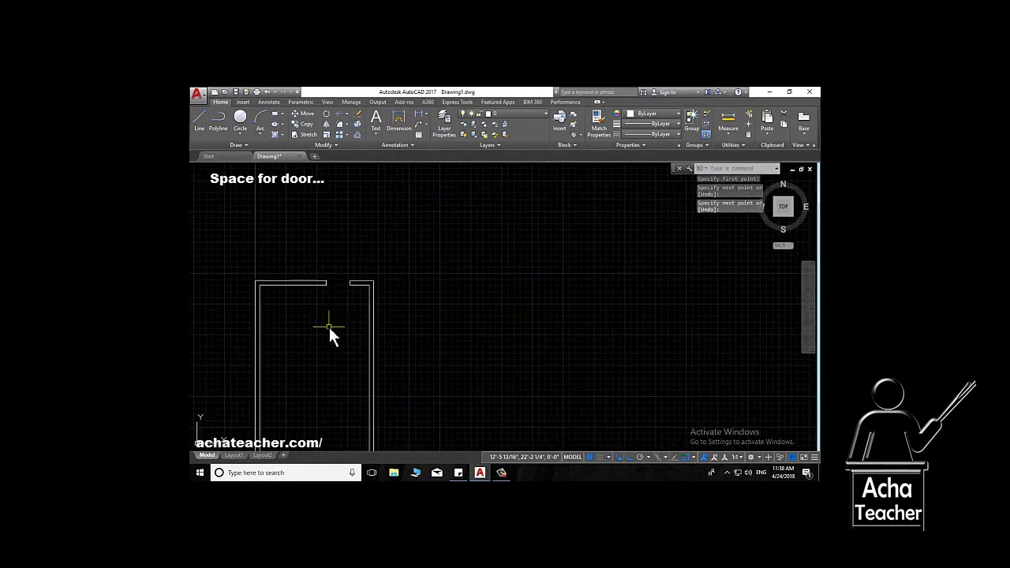
{"action": "middle_click_drag", "start_coordinate": [329, 327], "coordinate": [370, 239]}
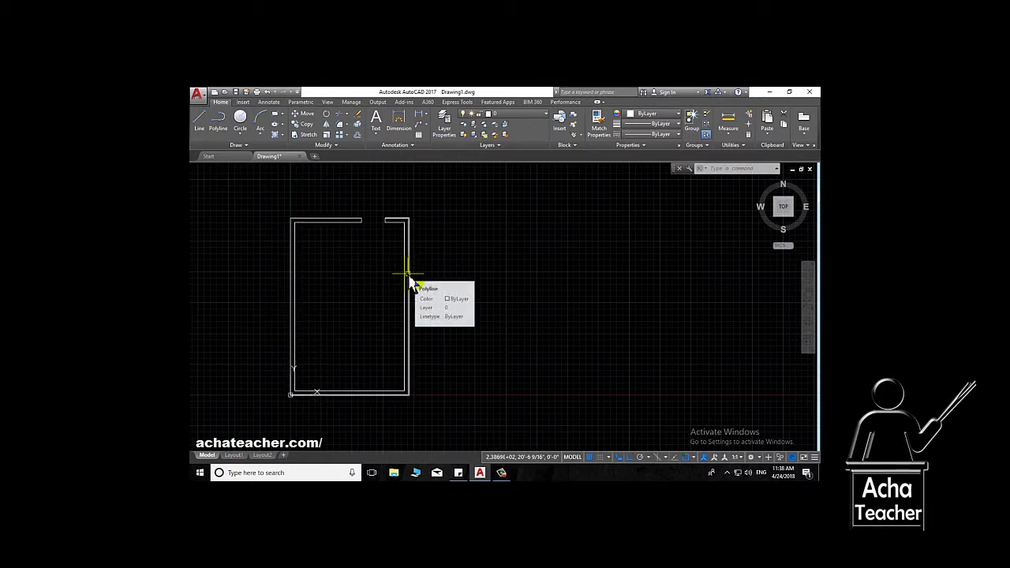
{"action": "mouse_move", "coordinate": [407, 276]}
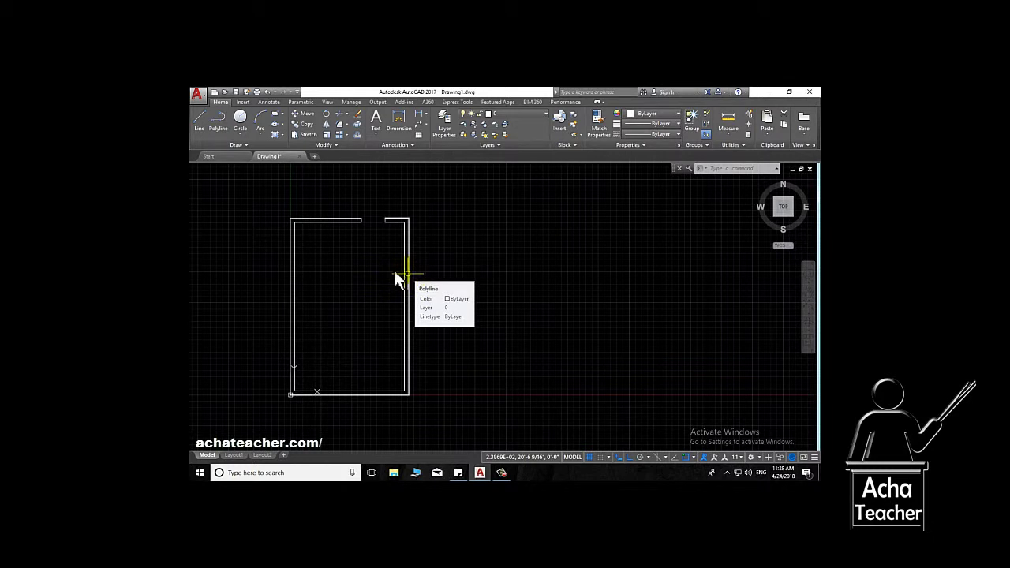
- Draw a 4' line from the right wall's corner with a horizontal segment out from the wall
{"action": "left_click", "coordinate": [202, 131]}
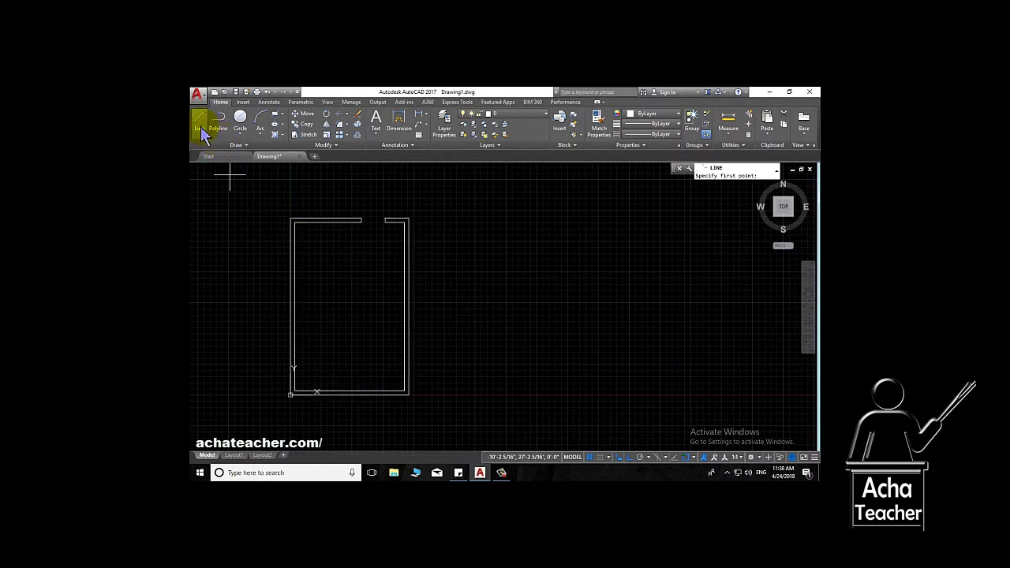
{"action": "scroll", "coordinate": [439, 225], "scroll_direction": "up", "scroll_amount": 3}
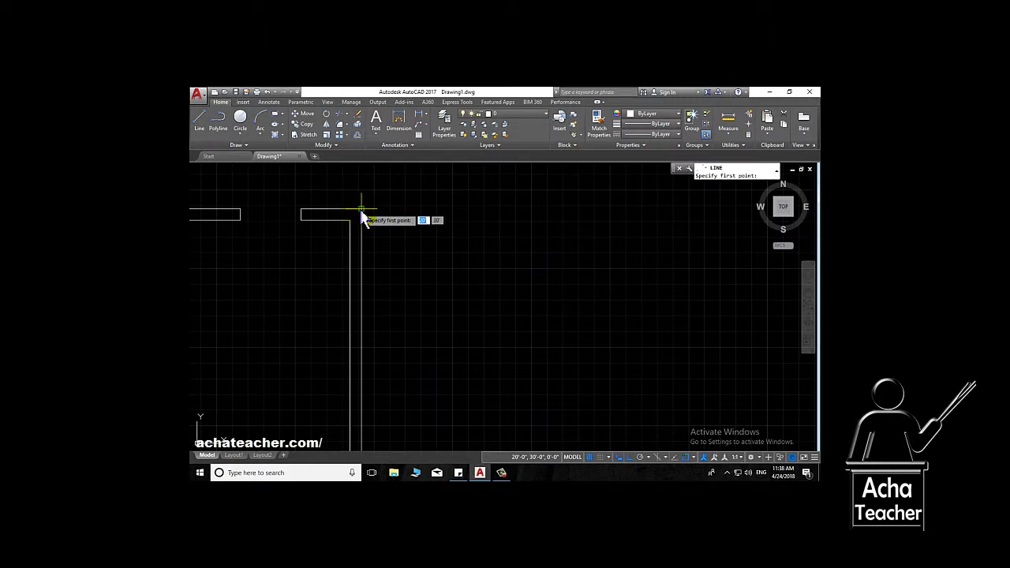
{"action": "left_click", "coordinate": [362, 211]}
{"action": "type", "text": "4'"}
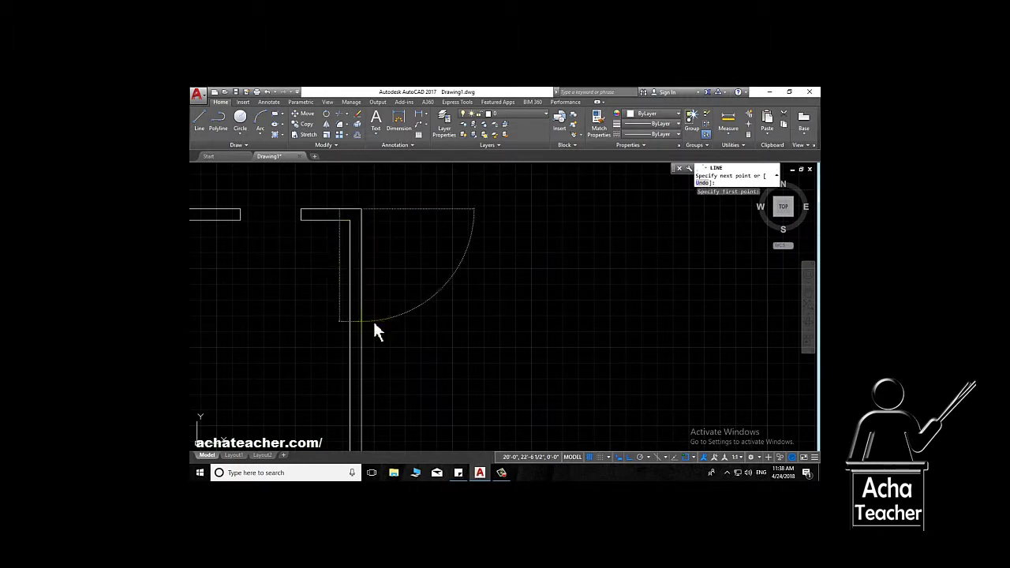
{"action": "key", "text": "Return"}
{"action": "left_click", "coordinate": [470, 280]}
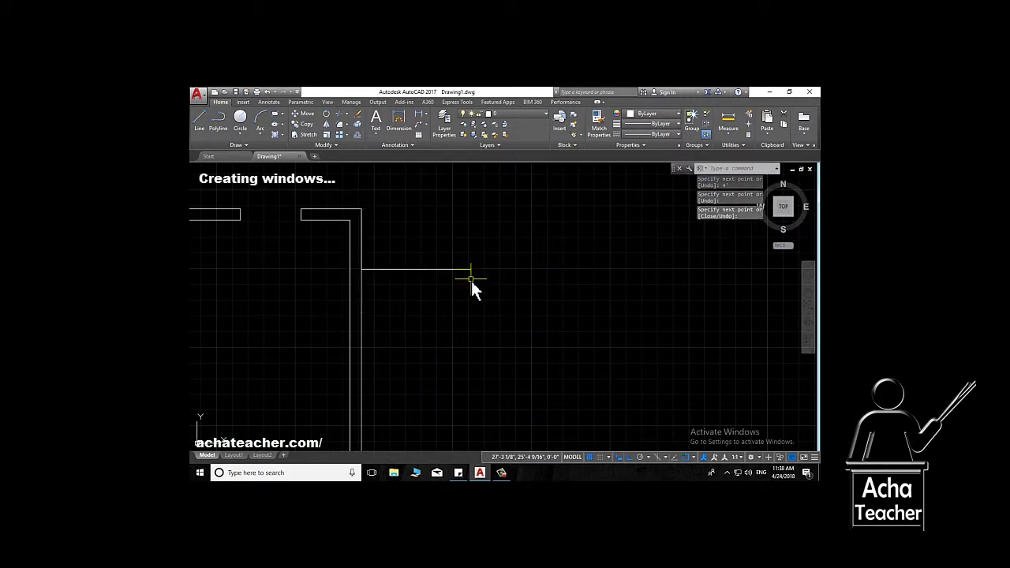
{"action": "scroll", "coordinate": [470, 284], "scroll_direction": "down", "scroll_amount": 3}
{"action": "middle_click_drag", "start_coordinate": [457, 302], "coordinate": [440, 271]}
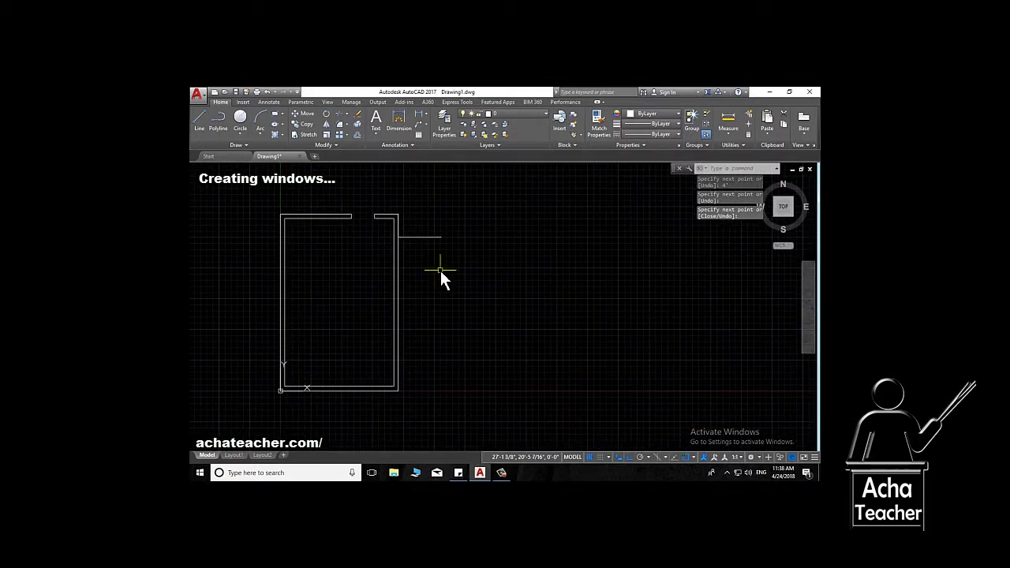
- Draw a 4-unit polyline from the wall's lower-right corner, then out horizontally
{"action": "left_click", "coordinate": [200, 126]}
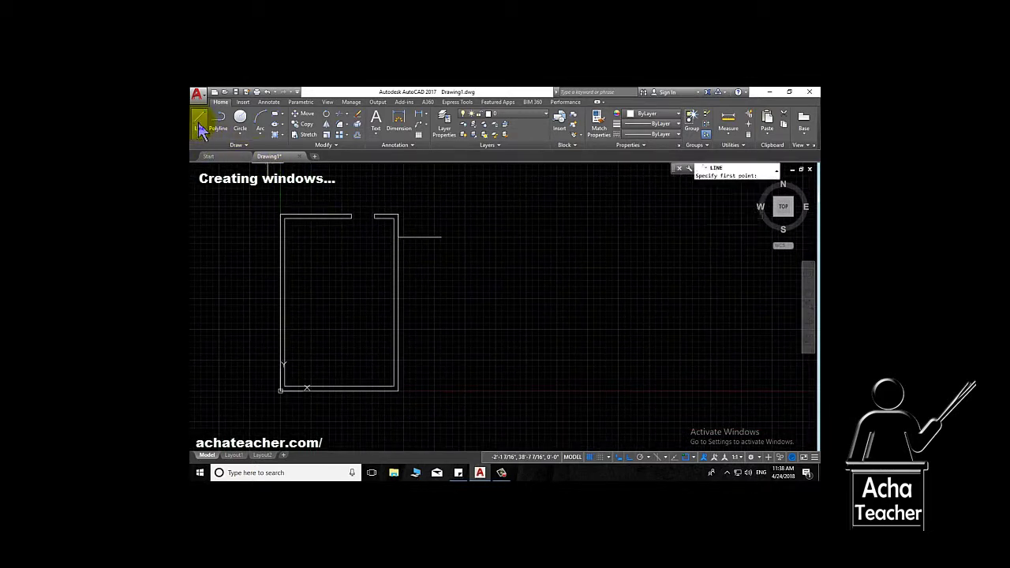
{"action": "left_click", "coordinate": [218, 122]}
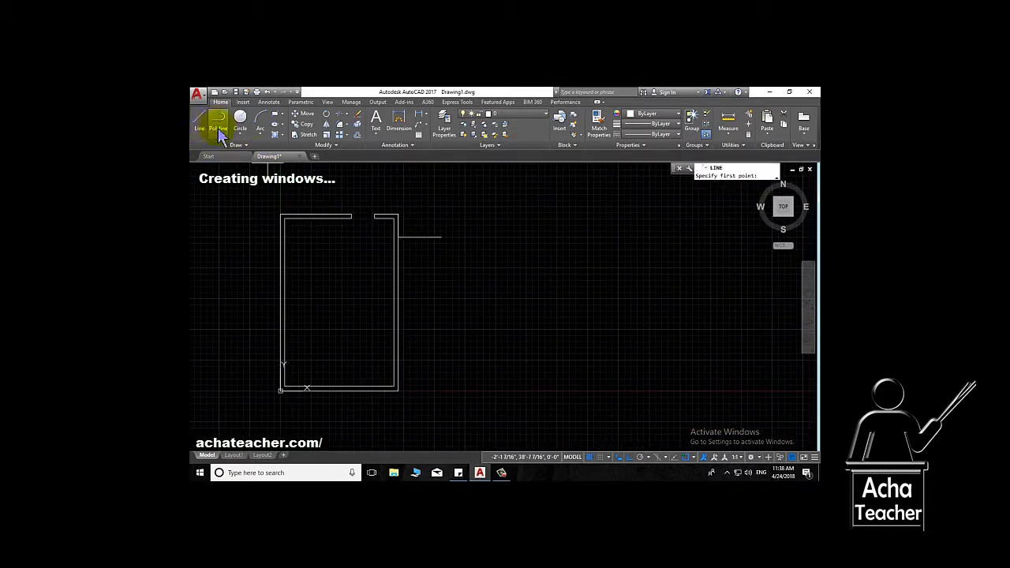
{"action": "left_click", "coordinate": [398, 389]}
{"action": "type", "text": "4"}
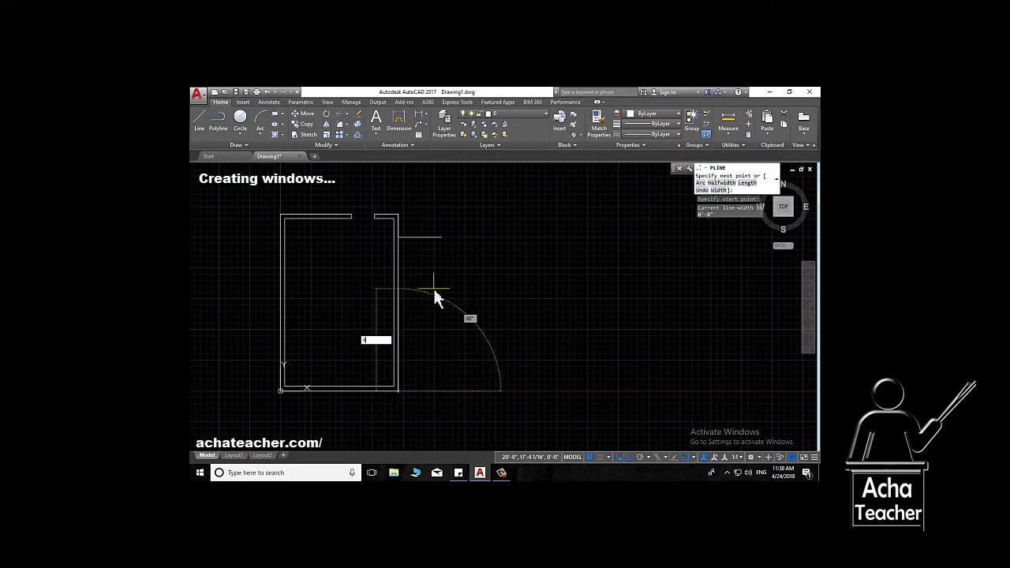
{"action": "key", "text": "Return"}
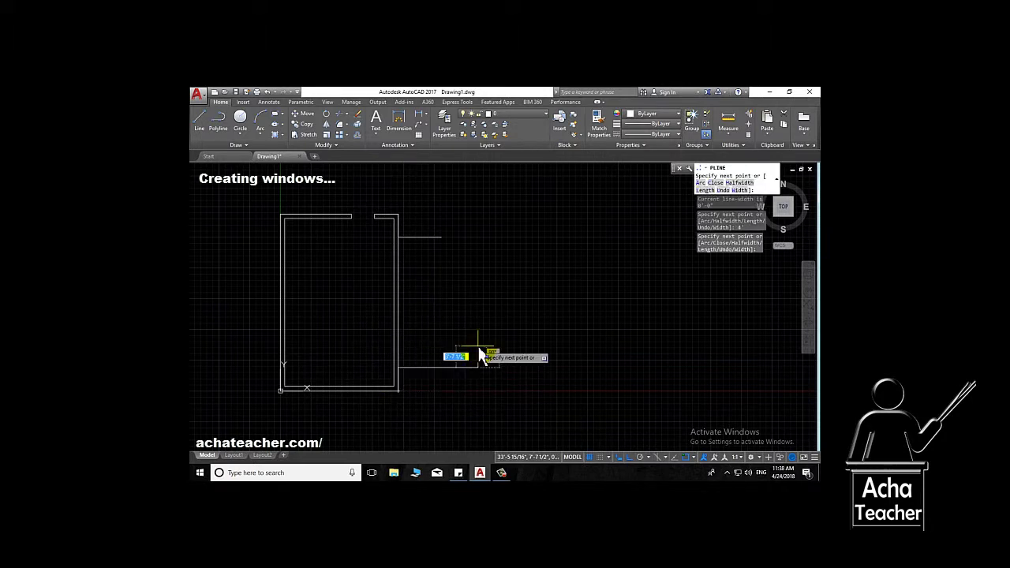
{"action": "left_click", "coordinate": [479, 357]}
{"action": "key", "text": "Return"}
{"action": "scroll", "coordinate": [353, 282], "scroll_direction": "up", "scroll_amount": 3}
{"action": "scroll", "coordinate": [350, 248], "scroll_direction": "down", "scroll_amount": 3}
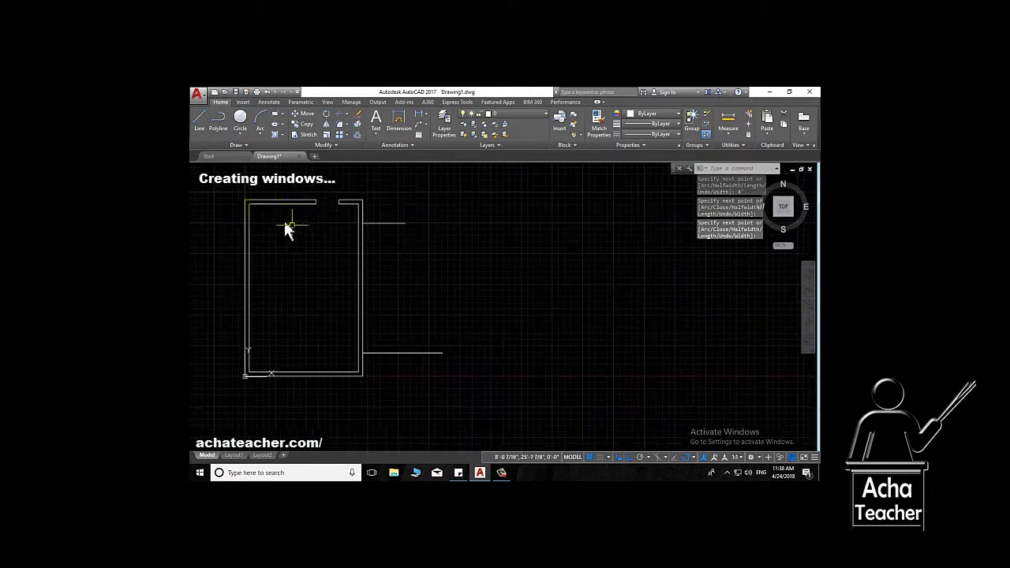
- Draw a horizontal guide line across the right wall
{"action": "left_click", "coordinate": [199, 117]}
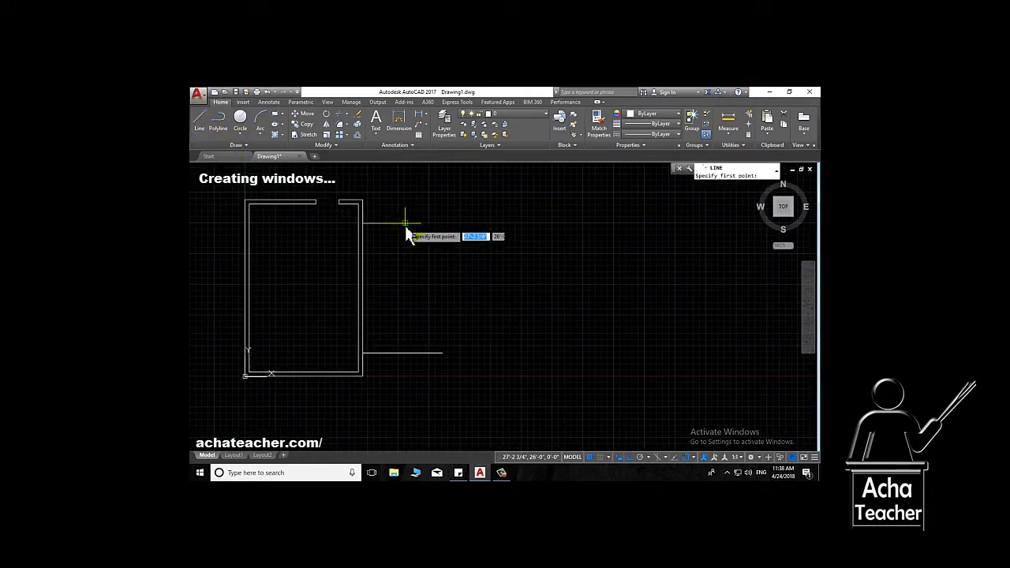
{"action": "left_click", "coordinate": [405, 224]}
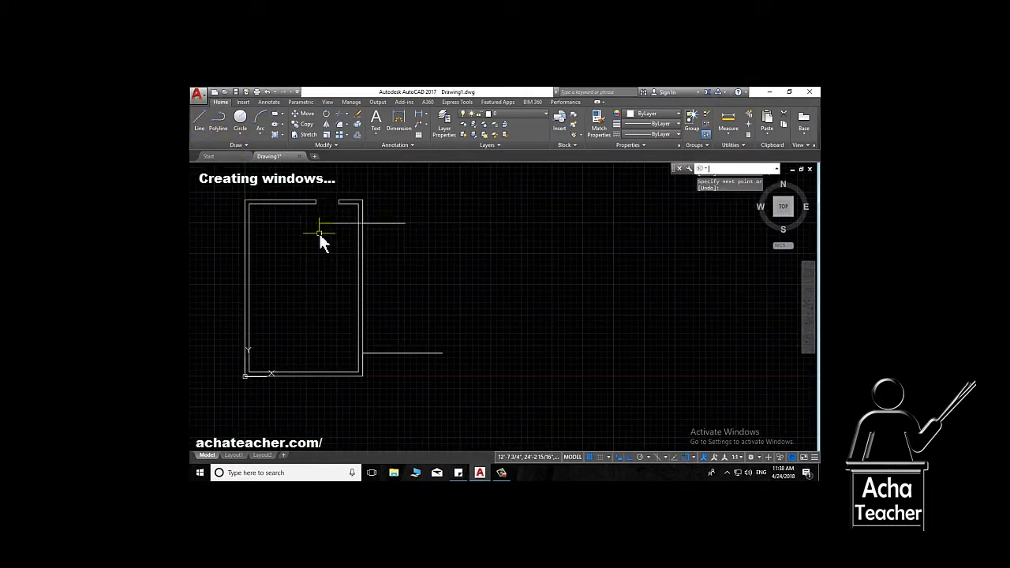
{"action": "left_click", "coordinate": [320, 232]}
{"action": "key", "text": "Return"}
{"action": "left_click", "coordinate": [270, 120]}
- Draw a trial rectangle from an intersection snap, then delete it
{"action": "scroll", "coordinate": [360, 224], "scroll_direction": "up", "scroll_amount": 3}
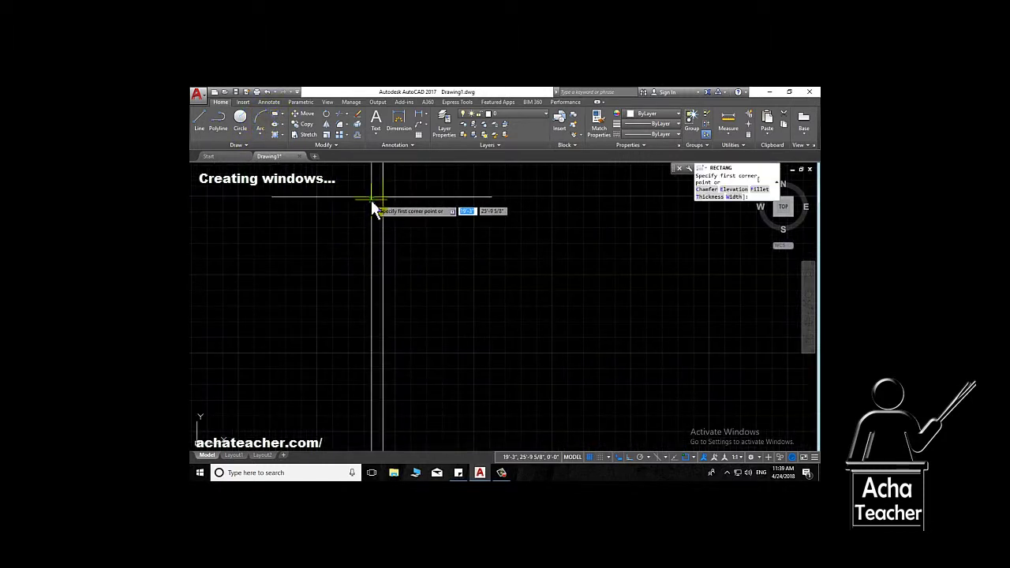
{"action": "right_click", "coordinate": [374, 207], "text": "shift"}
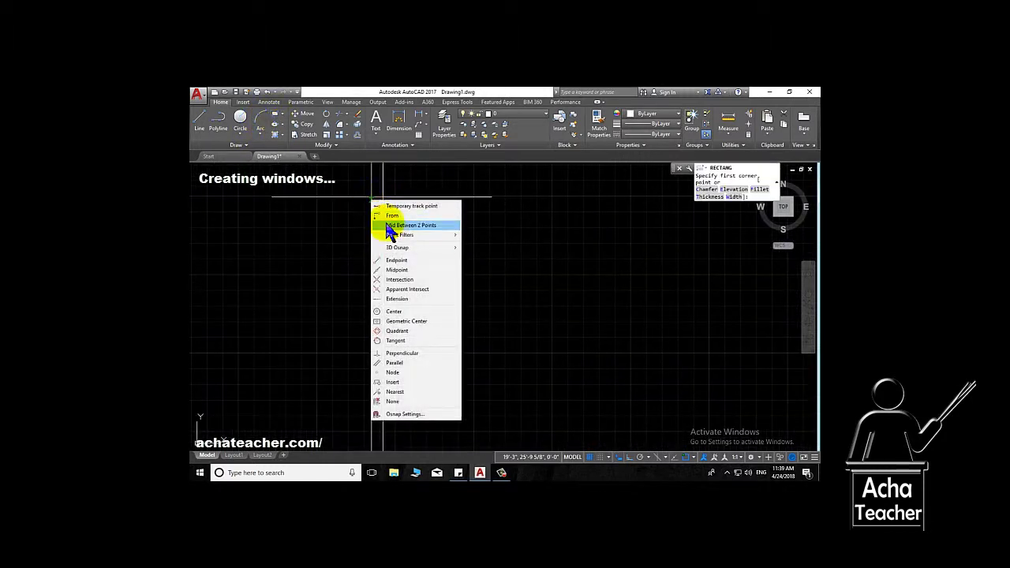
{"action": "left_click", "coordinate": [386, 278]}
{"action": "left_click", "coordinate": [371, 199]}
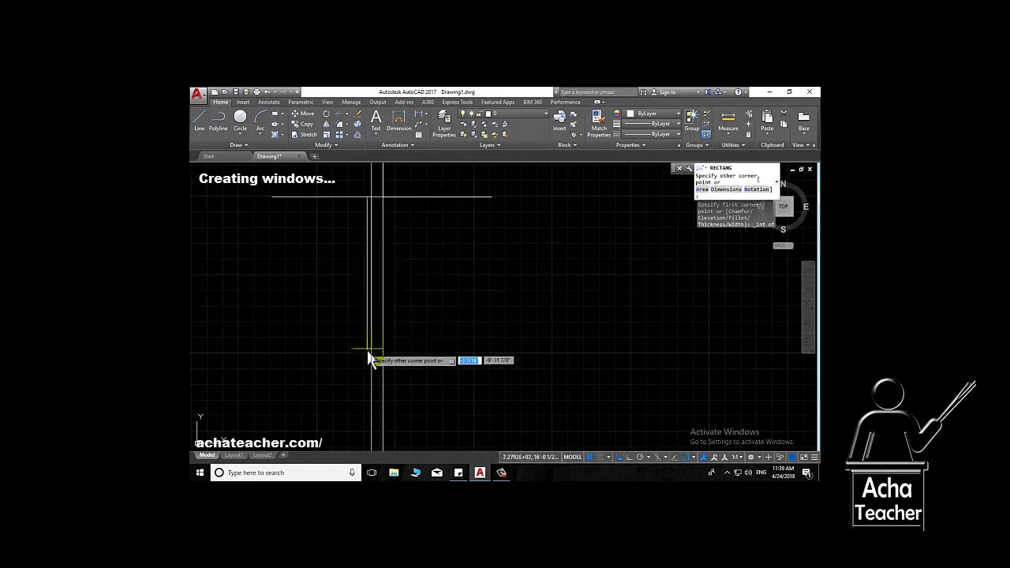
{"action": "scroll", "coordinate": [368, 362], "scroll_direction": "down", "scroll_amount": 2}
{"action": "scroll", "coordinate": [383, 327], "scroll_direction": "up", "scroll_amount": 3}
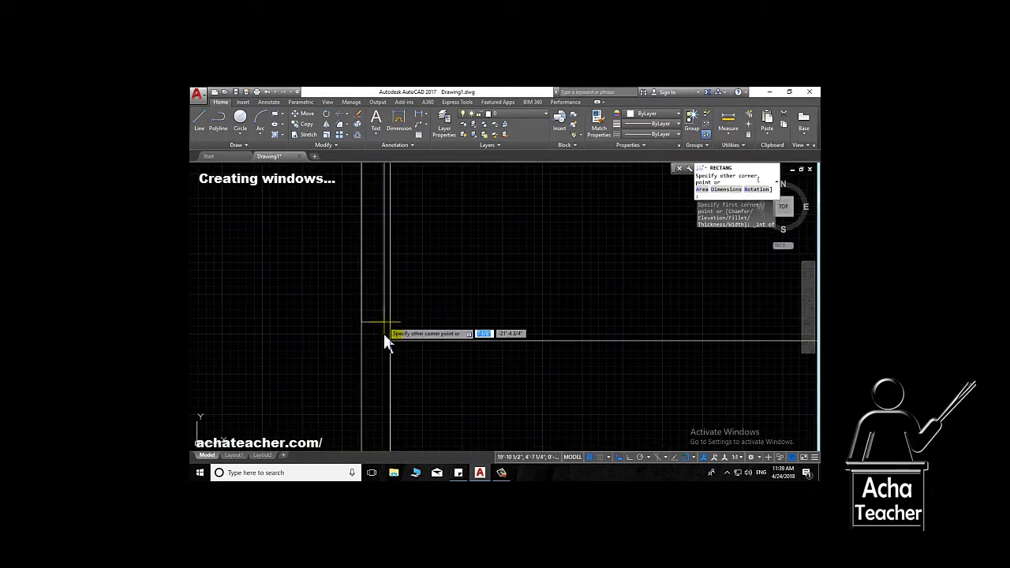
{"action": "left_click", "coordinate": [390, 341]}
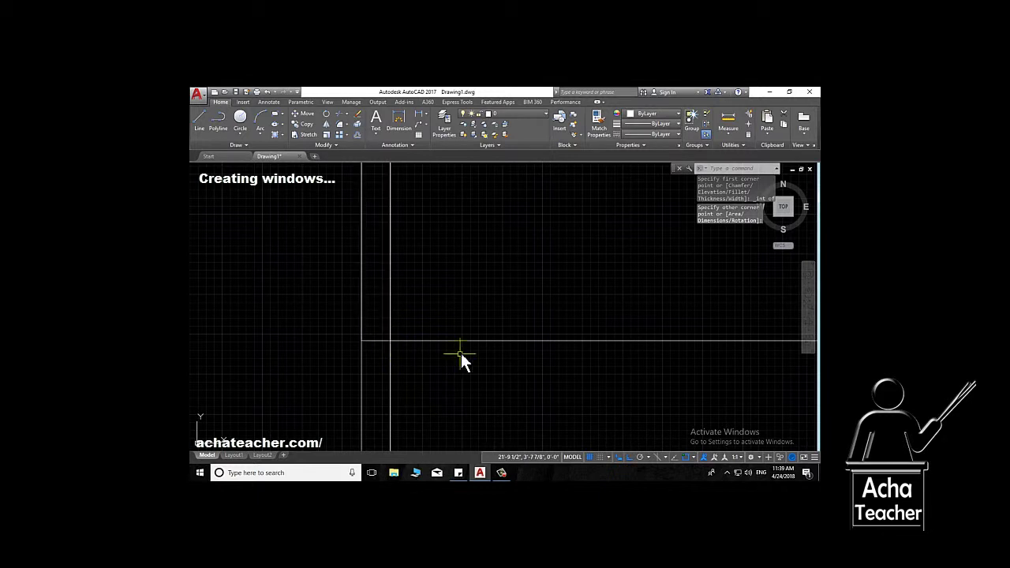
{"action": "key", "text": "Delete"}
- Delete the horizontal guide line and recentre the room outline in view
{"action": "scroll", "coordinate": [466, 342], "scroll_direction": "down", "scroll_amount": 2}
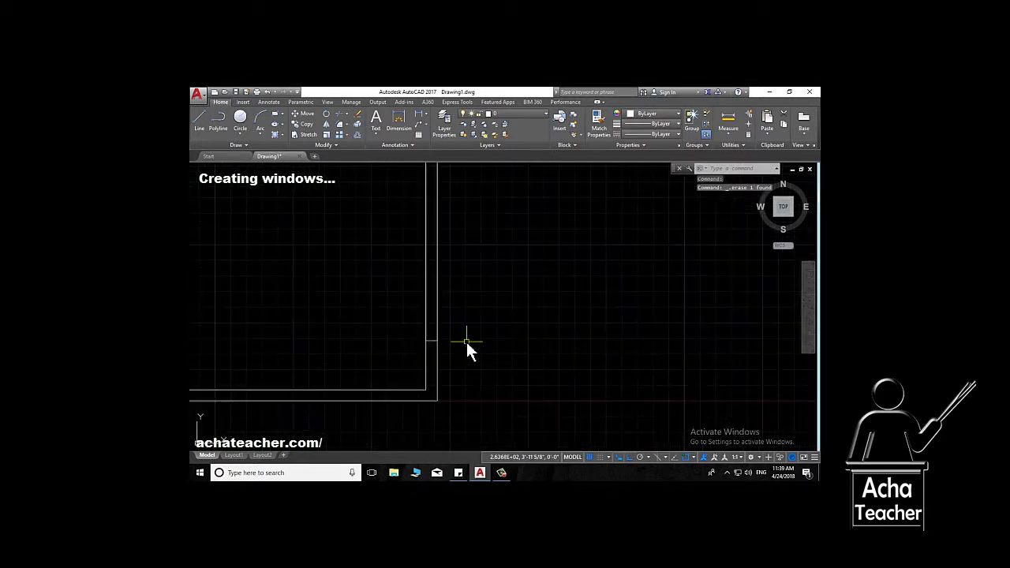
{"action": "middle_click_drag", "start_coordinate": [466, 339], "coordinate": [381, 453]}
{"action": "scroll", "coordinate": [401, 249], "scroll_direction": "up", "scroll_amount": 3}
{"action": "left_click", "coordinate": [400, 251]}
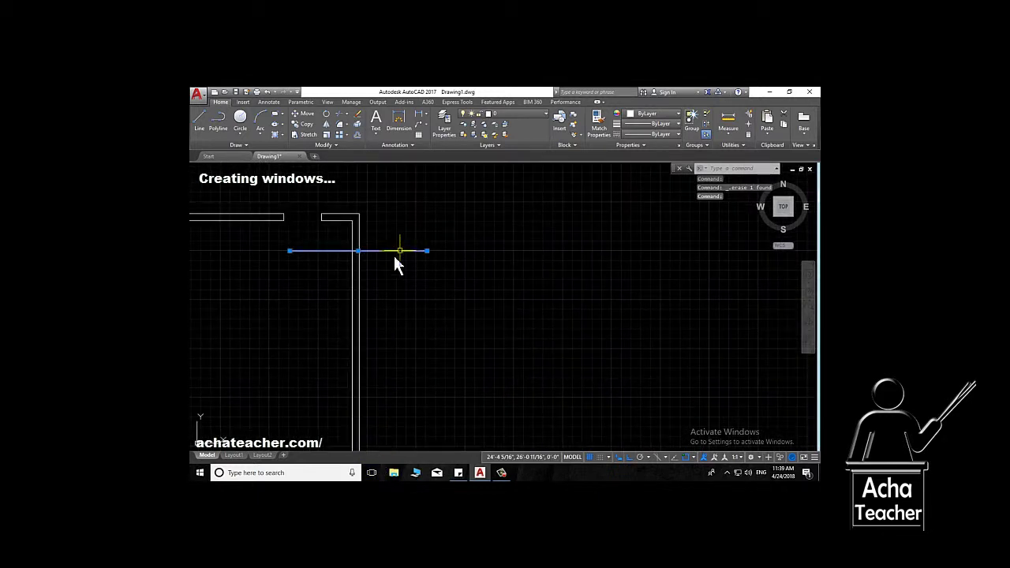
{"action": "key", "text": "Escape"}
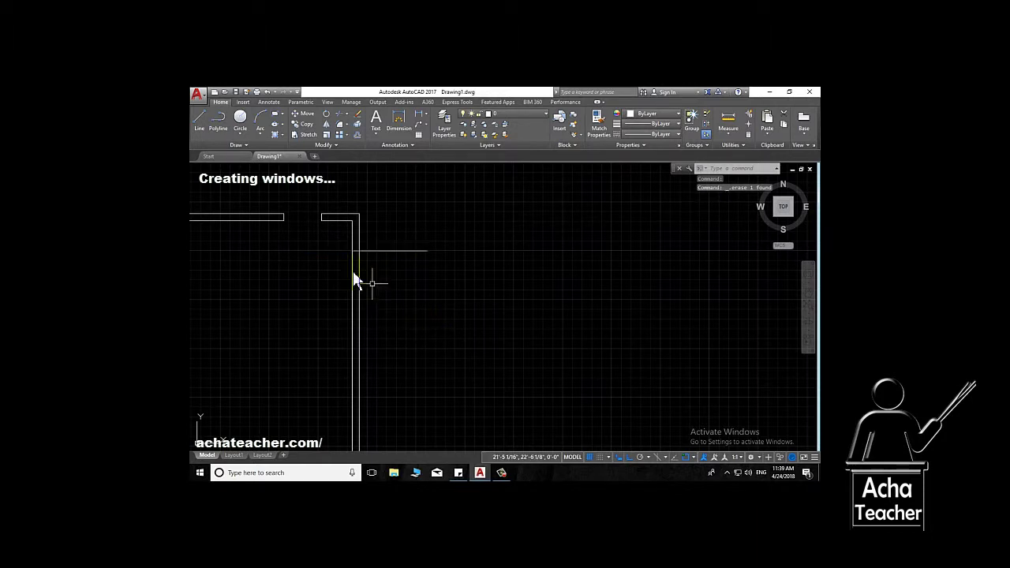
{"action": "left_click", "coordinate": [392, 250]}
{"action": "key", "text": "Delete"}
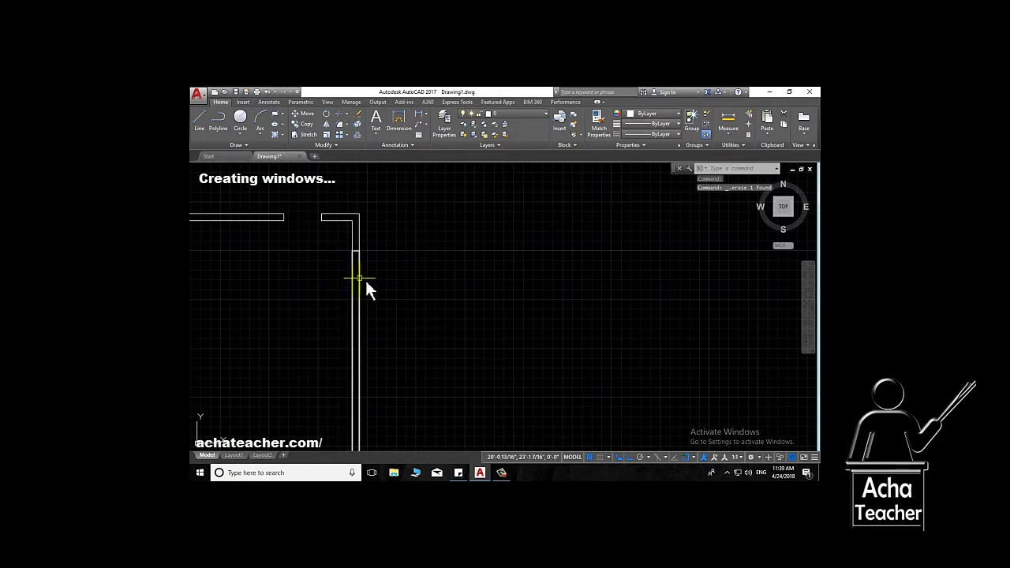
{"action": "scroll", "coordinate": [401, 296], "scroll_direction": "down", "scroll_amount": 2}
{"action": "middle_click_drag", "start_coordinate": [401, 296], "coordinate": [407, 258]}
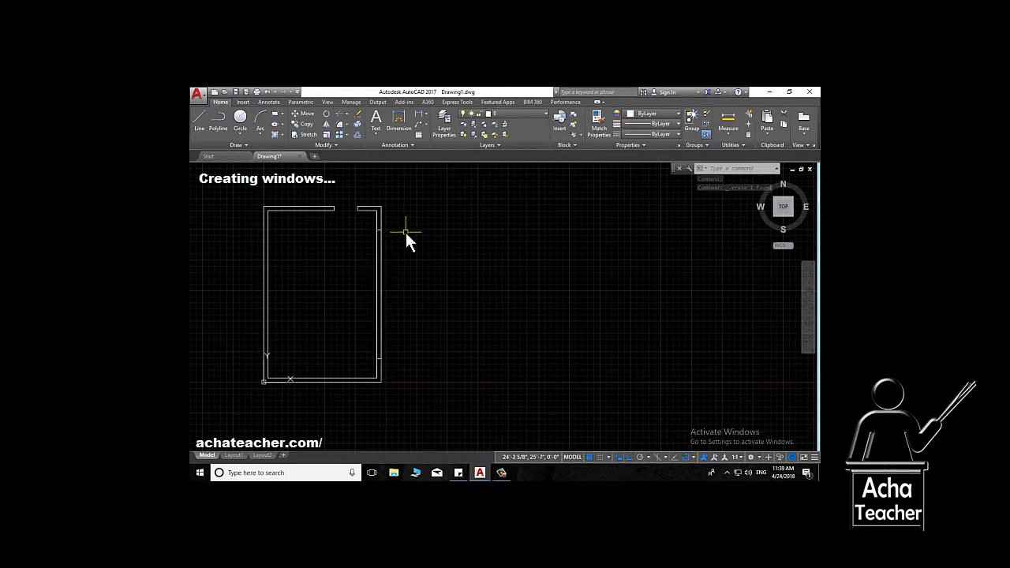
{"action": "scroll", "coordinate": [405, 233], "scroll_direction": "up", "scroll_amount": 2}
{"action": "scroll", "coordinate": [406, 232], "scroll_direction": "down", "scroll_amount": 2}
{"action": "scroll", "coordinate": [425, 222], "scroll_direction": "down", "scroll_amount": 1}
{"action": "scroll", "coordinate": [414, 227], "scroll_direction": "up", "scroll_amount": 1}
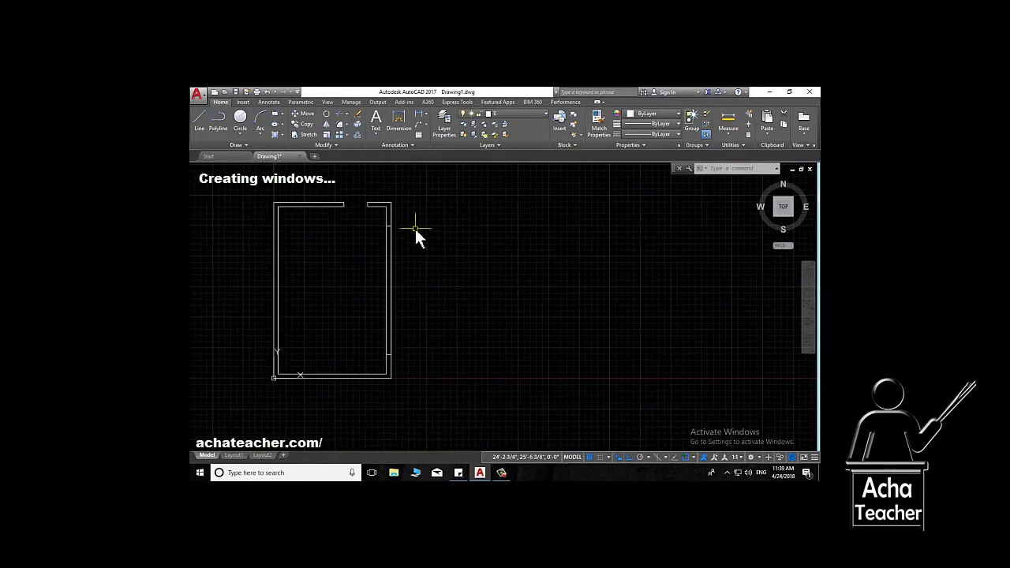
{"action": "scroll", "coordinate": [400, 238], "scroll_direction": "up", "scroll_amount": 2}
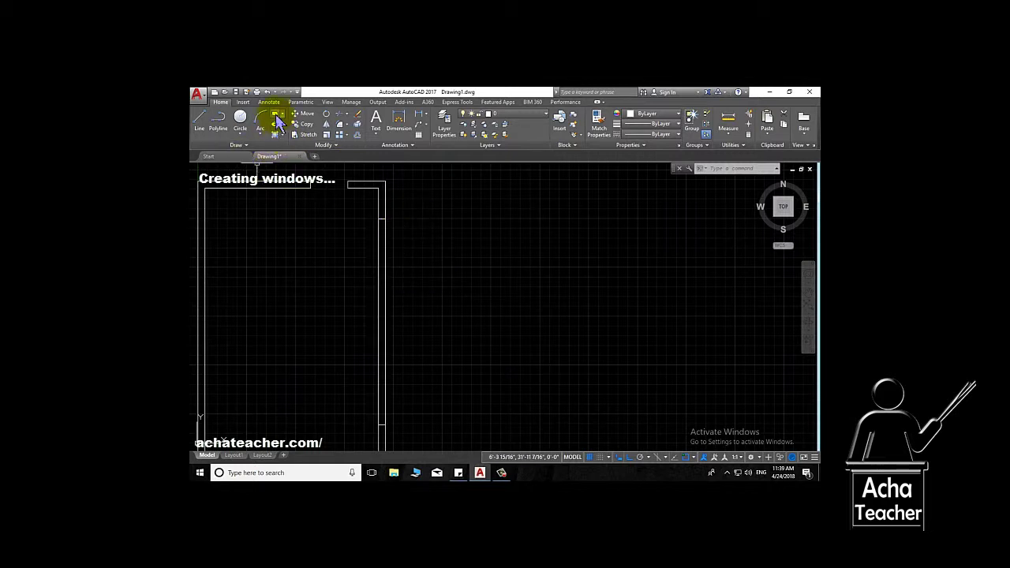
{"action": "scroll", "coordinate": [375, 197], "scroll_direction": "up", "scroll_amount": 5}
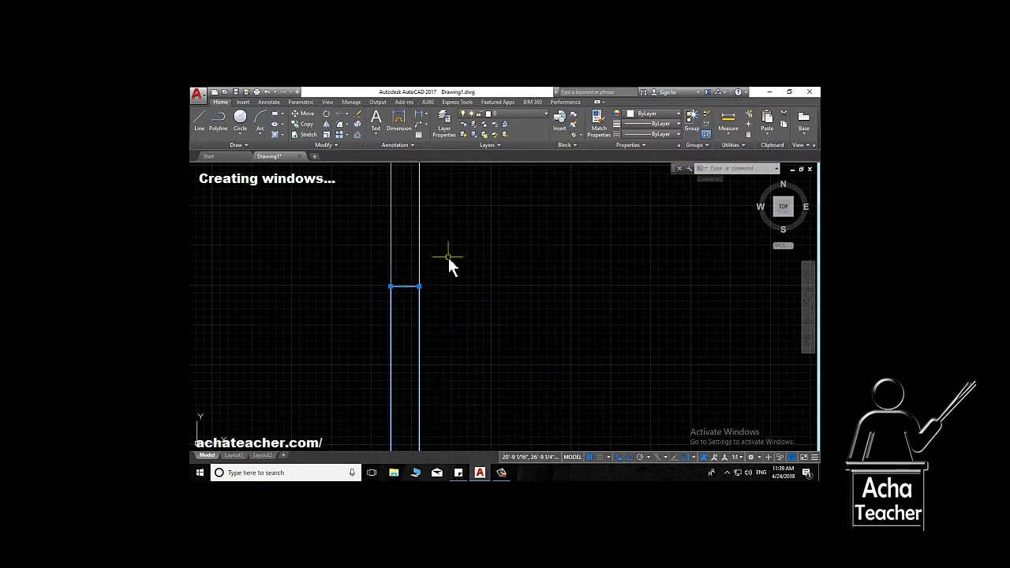
{"action": "key", "text": "Delete"}
{"action": "key", "text": "Escape"}
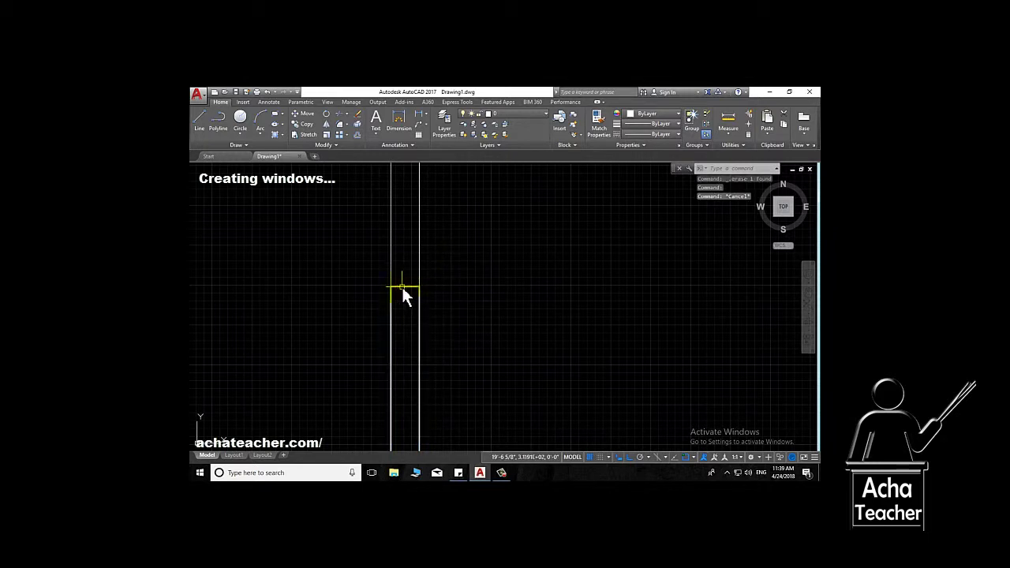
{"action": "left_click", "coordinate": [402, 285]}
{"action": "key", "text": "Escape"}
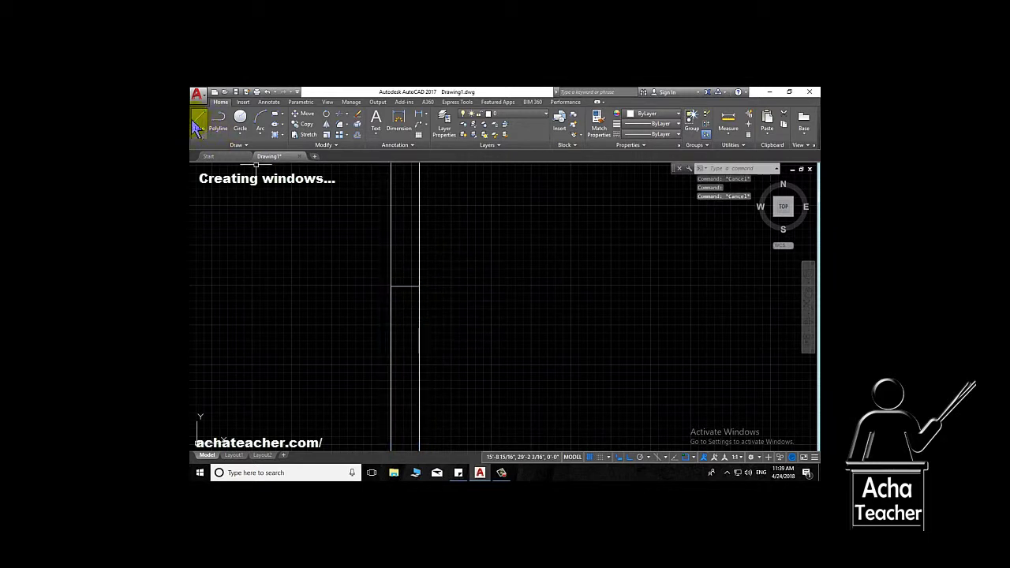
- Draw a polyline strip from the window frame corner with a 4-inch leg and a 2-inch leg
{"action": "left_click", "coordinate": [200, 120]}
{"action": "scroll", "coordinate": [369, 269], "scroll_direction": "up", "scroll_amount": 4}
{"action": "scroll", "coordinate": [442, 292], "scroll_direction": "up", "scroll_amount": 2}
{"action": "scroll", "coordinate": [488, 310], "scroll_direction": "down", "scroll_amount": 4}
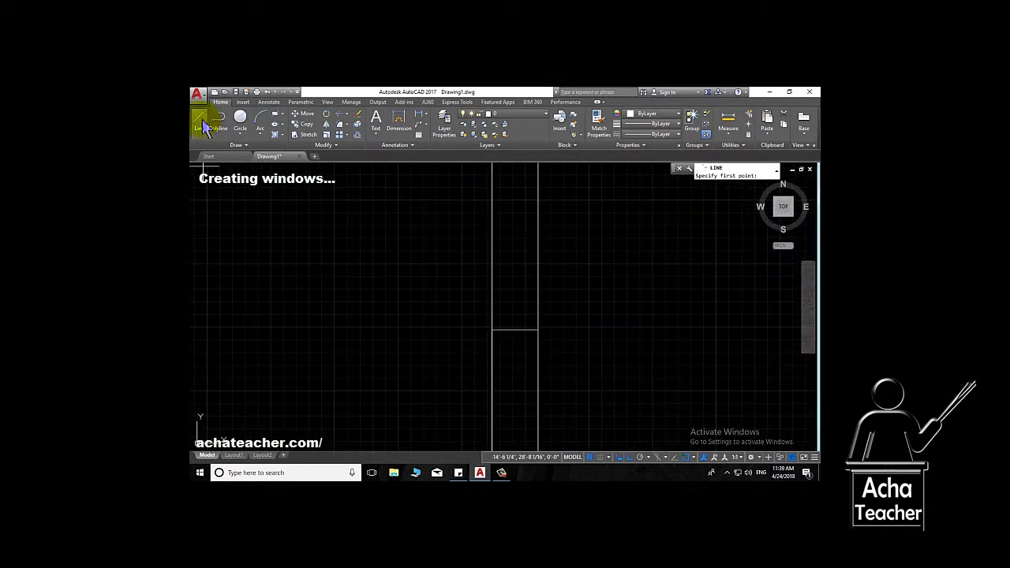
{"action": "key", "text": "Escape"}
{"action": "left_click", "coordinate": [218, 126]}
{"action": "scroll", "coordinate": [553, 337], "scroll_direction": "up", "scroll_amount": 2}
{"action": "scroll", "coordinate": [490, 318], "scroll_direction": "up", "scroll_amount": 2}
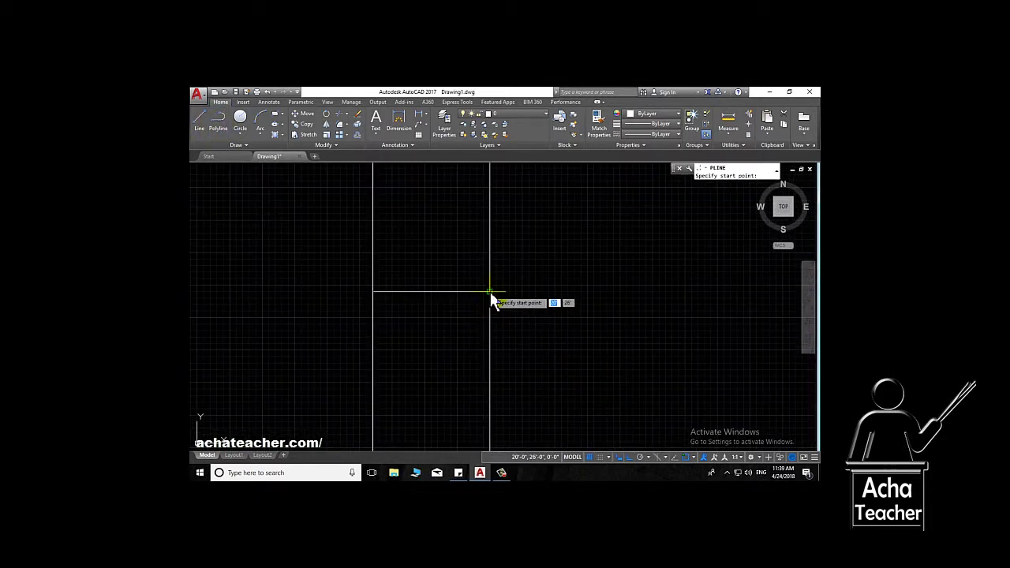
{"action": "left_click", "coordinate": [490, 291]}
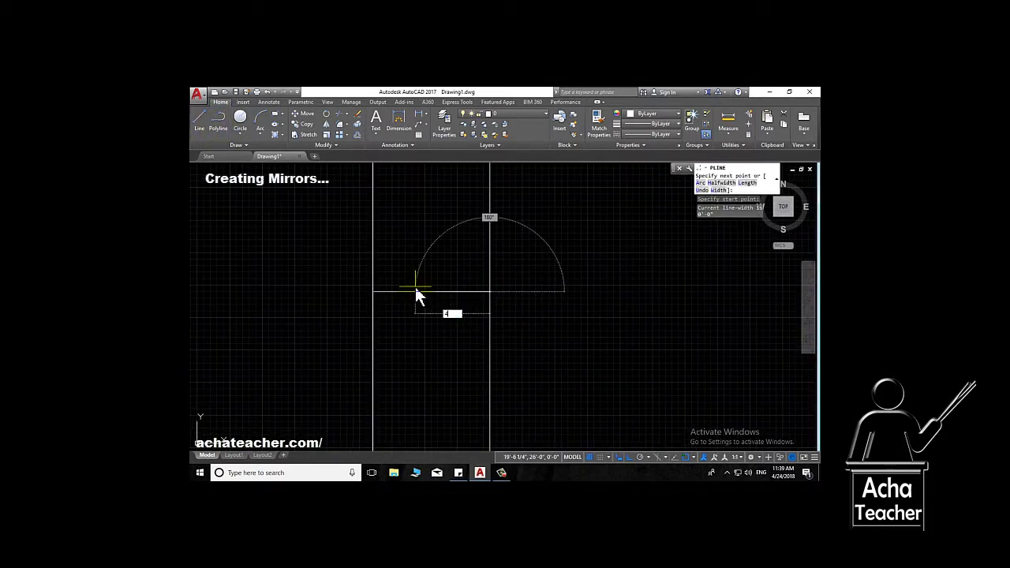
{"action": "type", "text": "4"}
{"action": "key", "text": "Return"}
{"action": "type", "text": "2"}
{"action": "key", "text": "Return"}
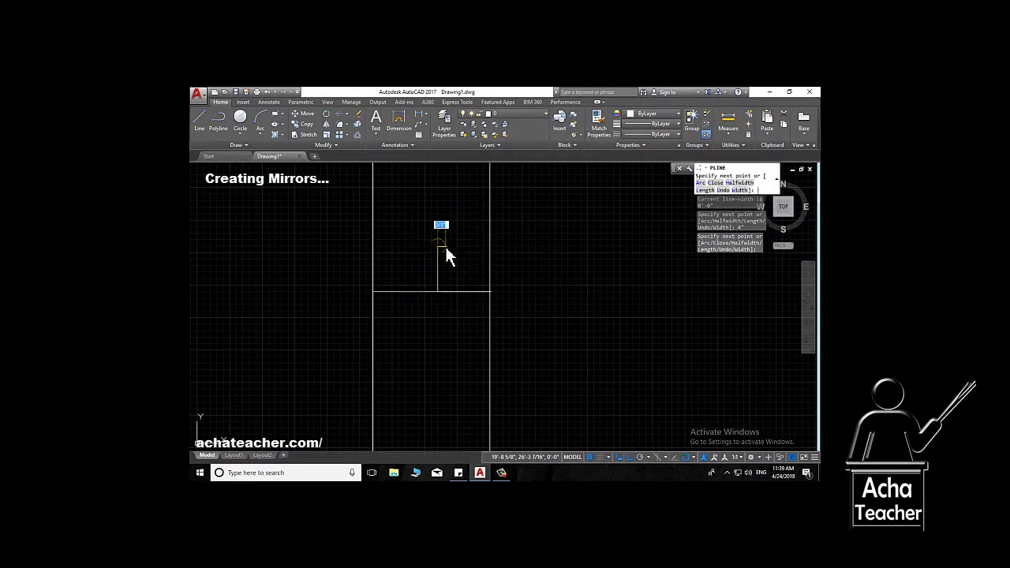
{"action": "key", "text": "Return"}
{"action": "key", "text": "Return"}
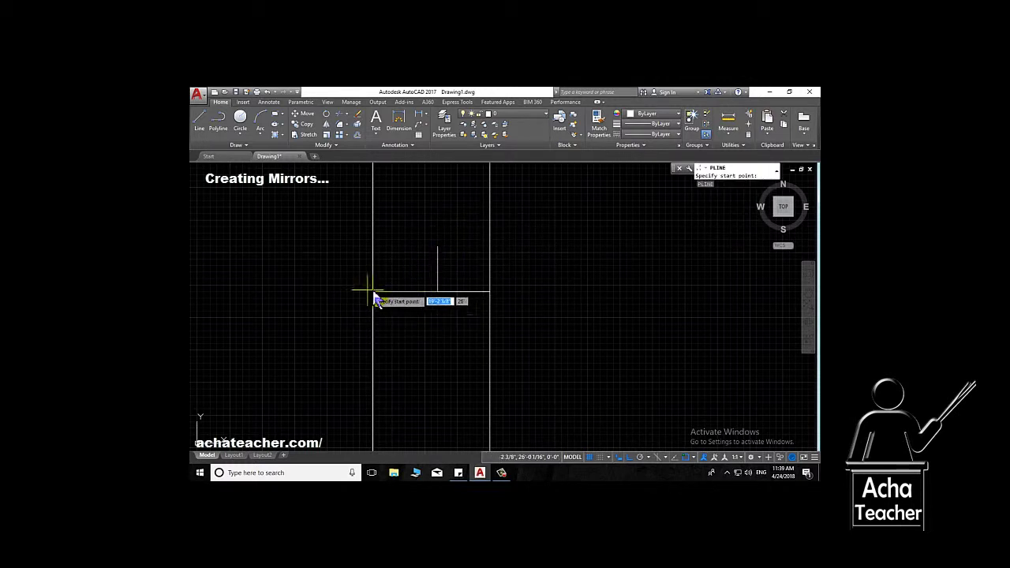
- Draw a second 4-inch polyline strip from the other frame corner, then bring the right wall into view
{"action": "left_click", "coordinate": [373, 292]}
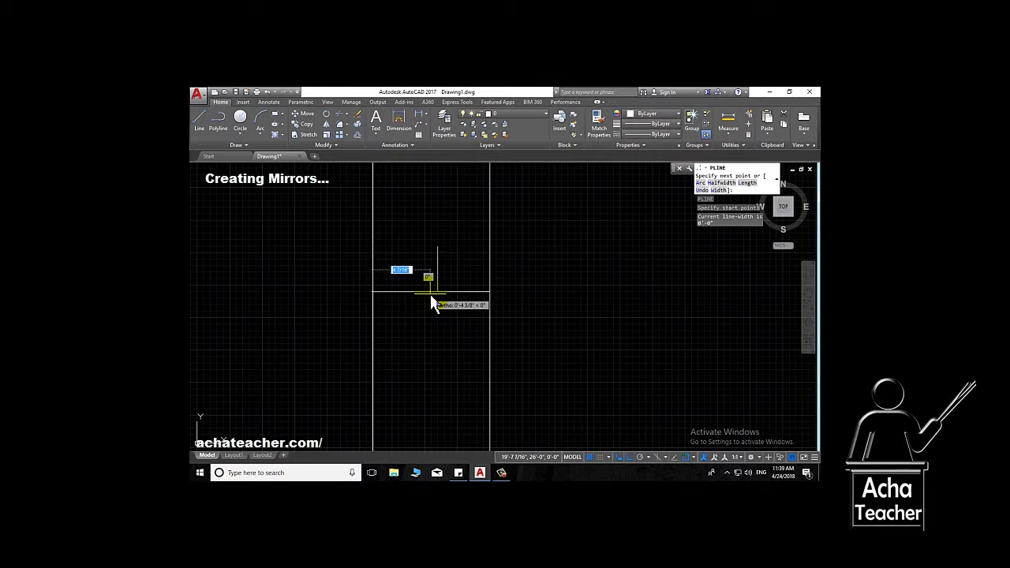
{"action": "type", "text": "4"}
{"action": "key", "text": "Return"}
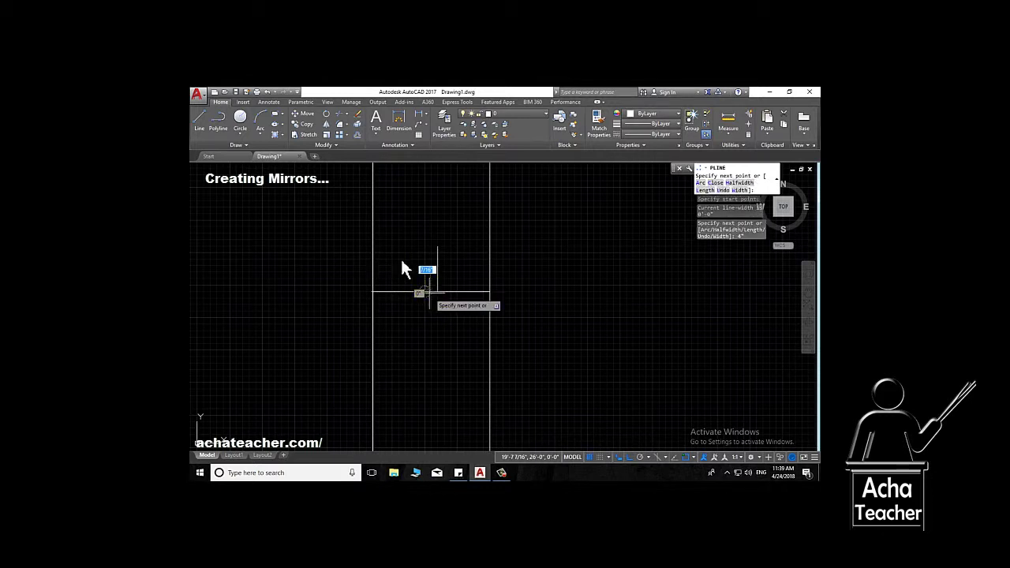
{"action": "key", "text": "Return"}
{"action": "scroll", "coordinate": [404, 239], "scroll_direction": "up", "scroll_amount": 3}
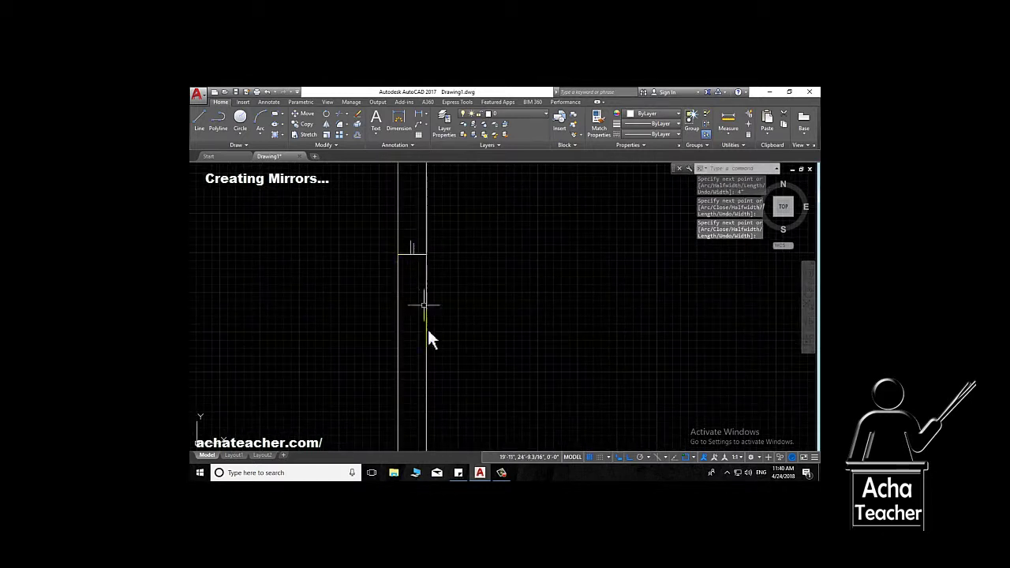
{"action": "scroll", "coordinate": [423, 371], "scroll_direction": "down", "scroll_amount": 1}
{"action": "scroll", "coordinate": [432, 325], "scroll_direction": "down", "scroll_amount": 1}
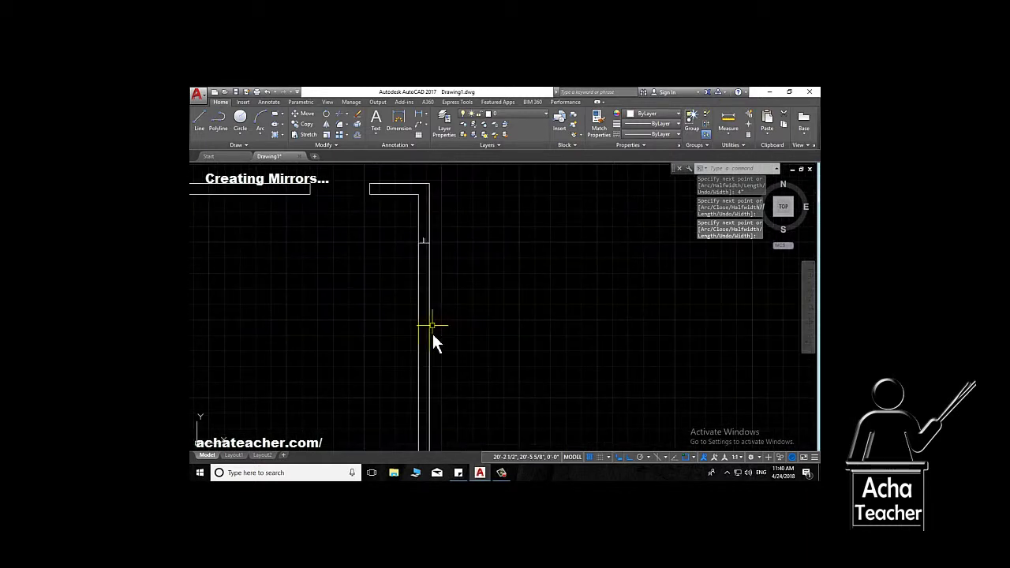
{"action": "scroll", "coordinate": [426, 348], "scroll_direction": "down", "scroll_amount": 1}
{"action": "middle_click_drag", "start_coordinate": [423, 359], "coordinate": [385, 281]}
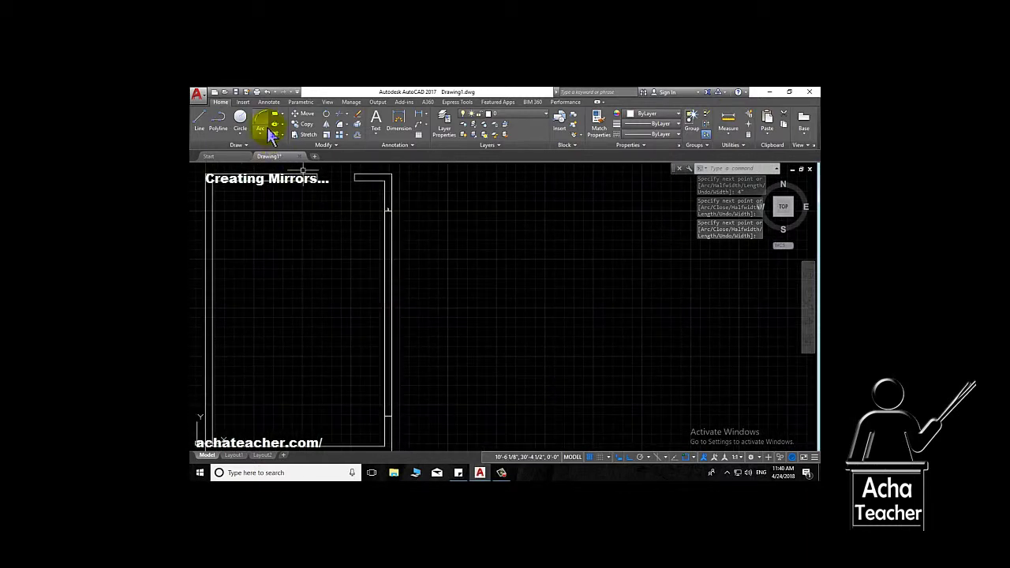
- With LINE started, enable the Midpoint and Perpendicular snaps in Object Snap Settings
{"action": "left_click", "coordinate": [201, 128]}
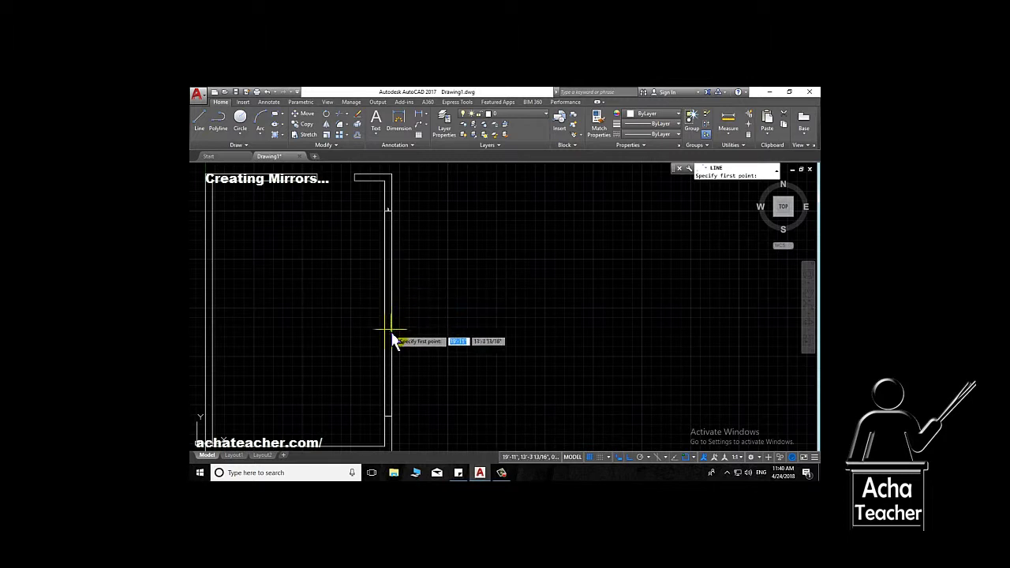
{"action": "double_click", "coordinate": [686, 457]}
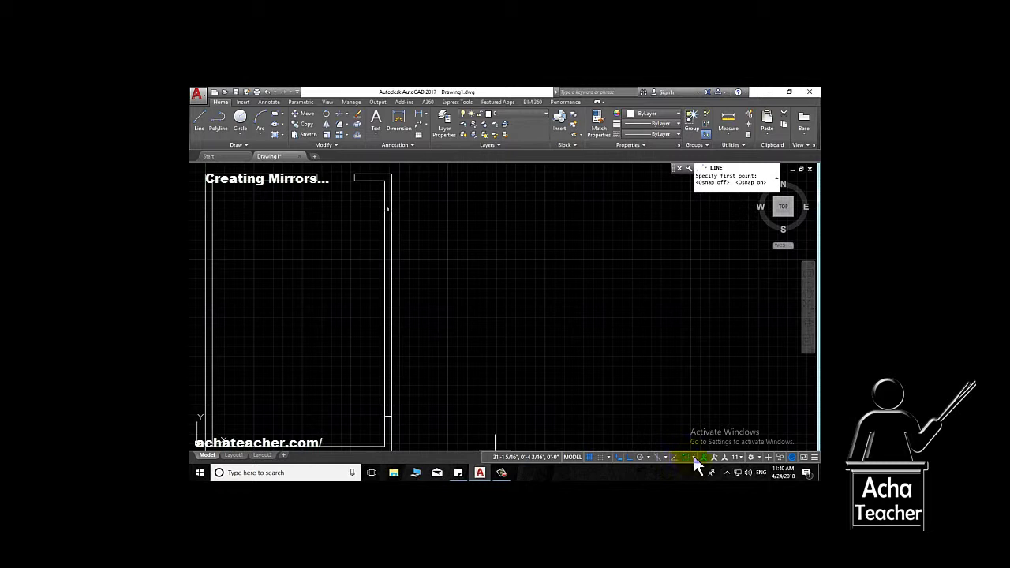
{"action": "left_click", "coordinate": [693, 456]}
{"action": "left_click", "coordinate": [699, 447]}
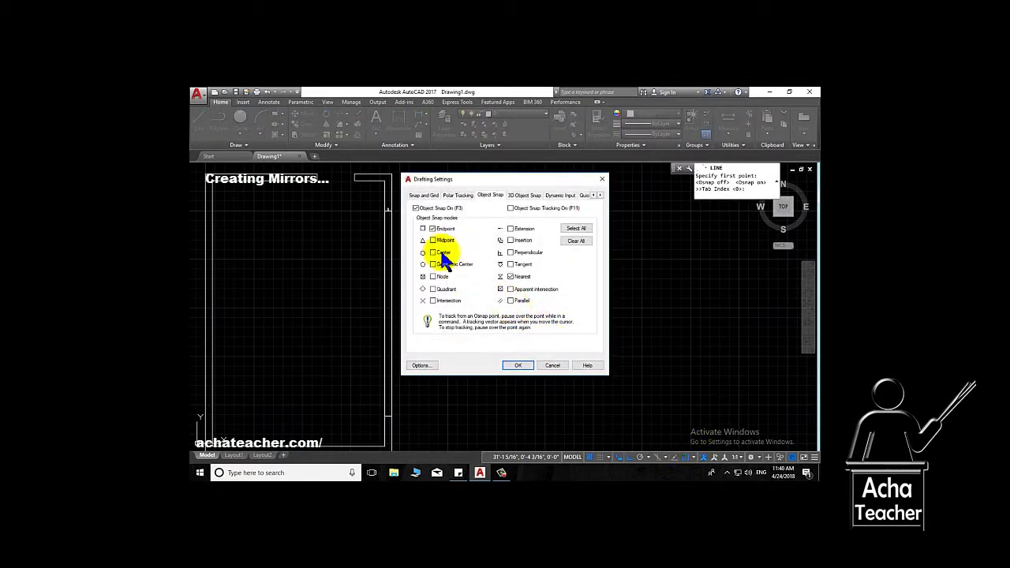
{"action": "left_click", "coordinate": [432, 241]}
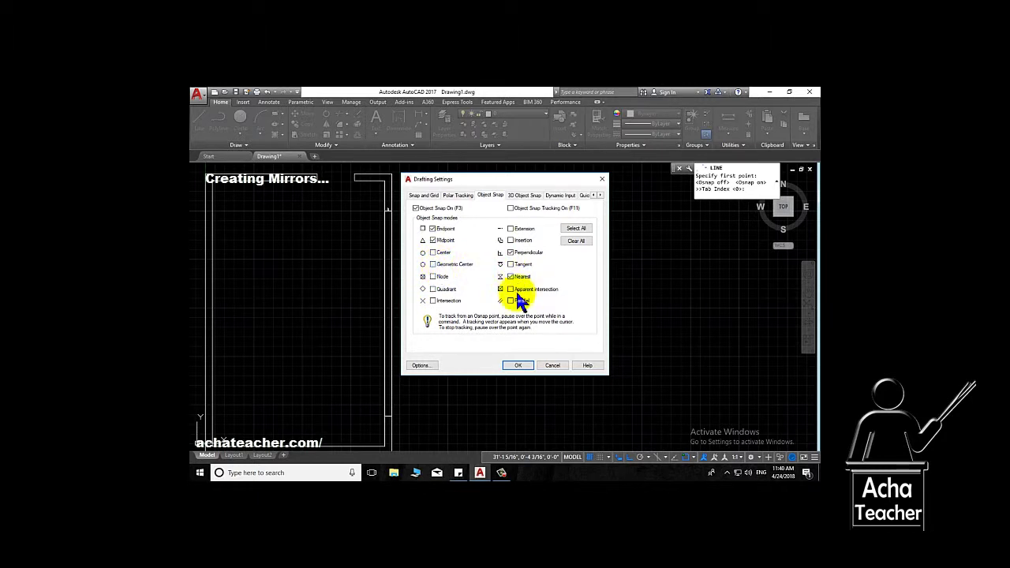
{"action": "left_click", "coordinate": [510, 241]}
{"action": "left_click", "coordinate": [517, 366]}
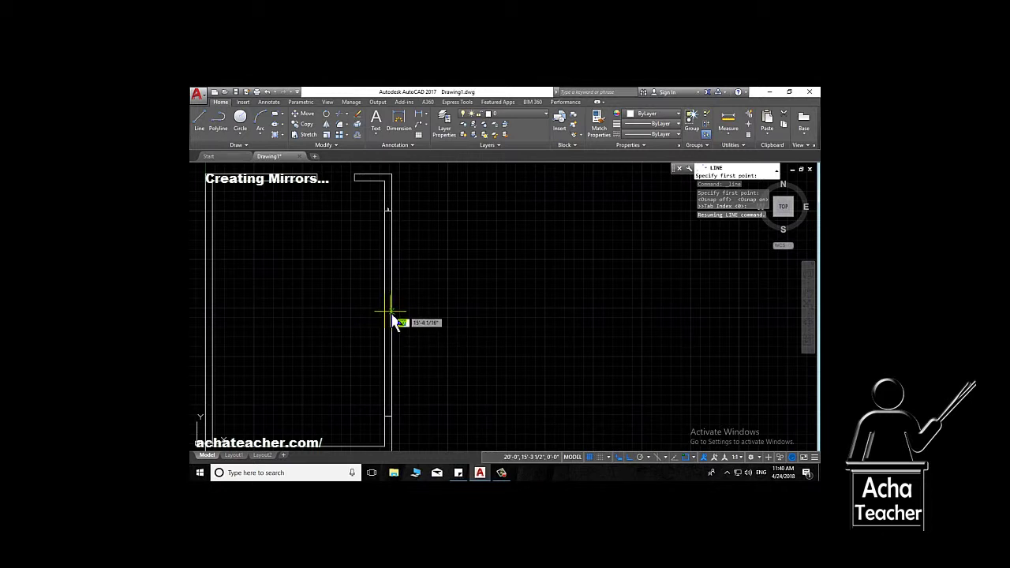
- Draw a horizontal line from the right wall's inner line leftward into the room
{"action": "left_click", "coordinate": [392, 314]}
{"action": "left_click", "coordinate": [276, 313]}
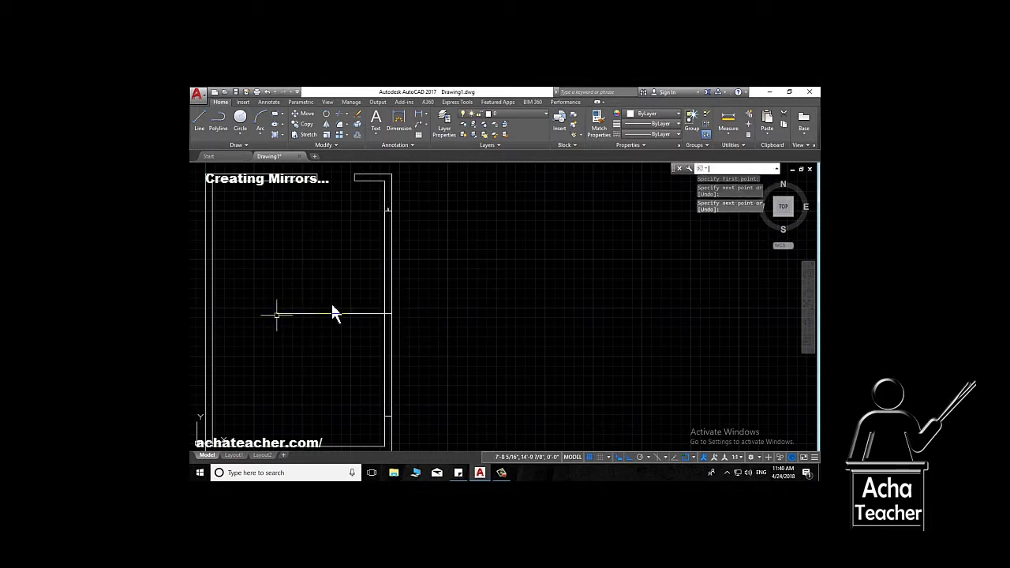
{"action": "key", "text": "Return"}
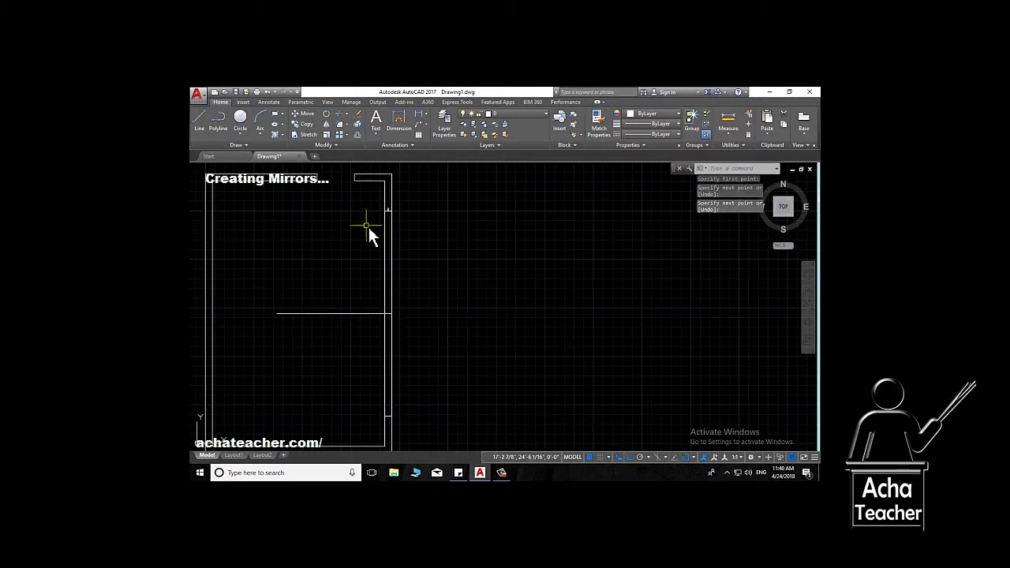
{"action": "scroll", "coordinate": [369, 227], "scroll_direction": "up", "scroll_amount": 3}
{"action": "scroll", "coordinate": [411, 194], "scroll_direction": "down", "scroll_amount": 3}
- Mirror the top window marker pieces across the horizontal line, keeping the originals
{"action": "type", "text": "mi"}
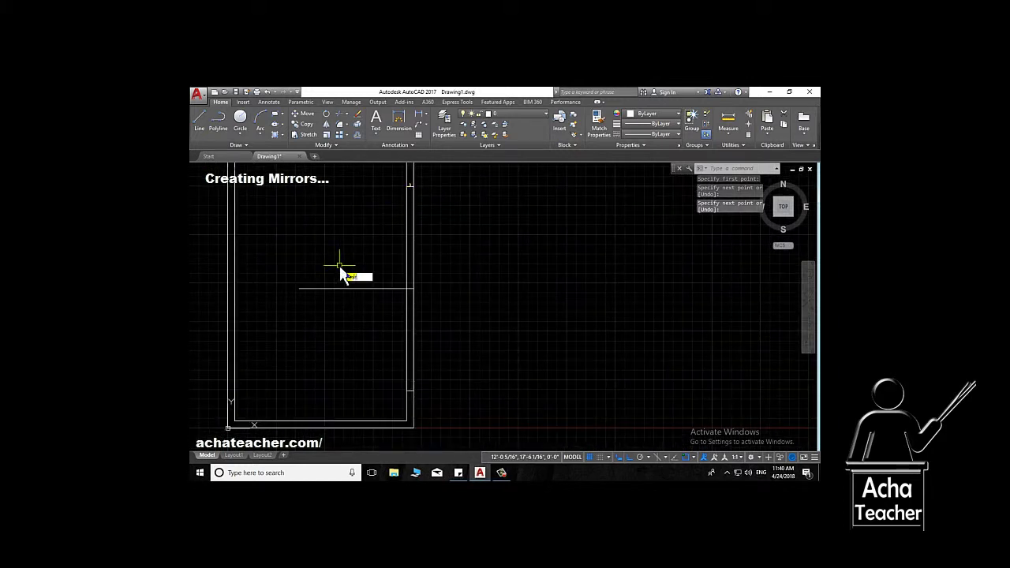
{"action": "key", "text": "Return"}
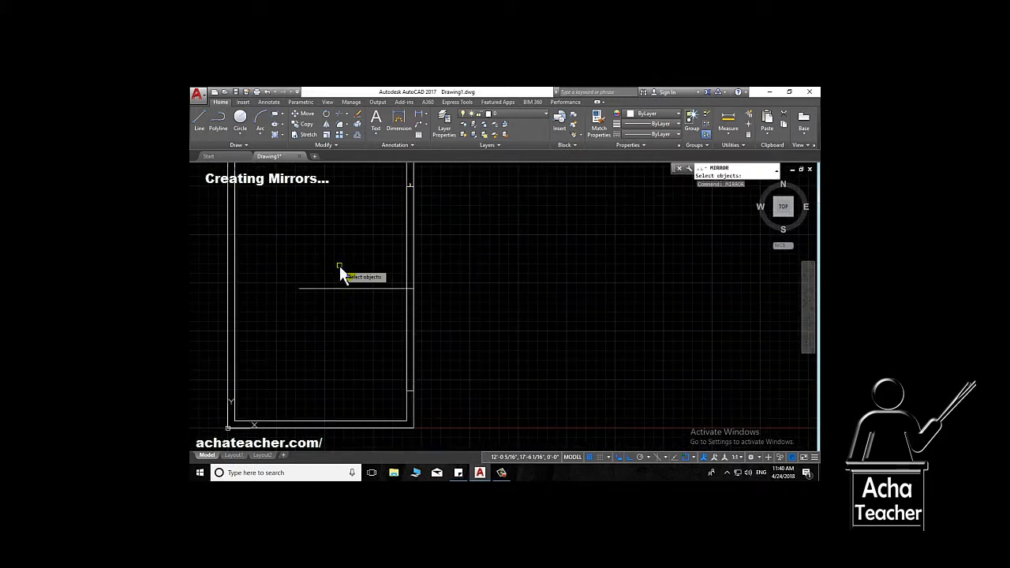
{"action": "scroll", "coordinate": [418, 187], "scroll_direction": "up", "scroll_amount": 2}
{"action": "scroll", "coordinate": [418, 186], "scroll_direction": "up", "scroll_amount": 2}
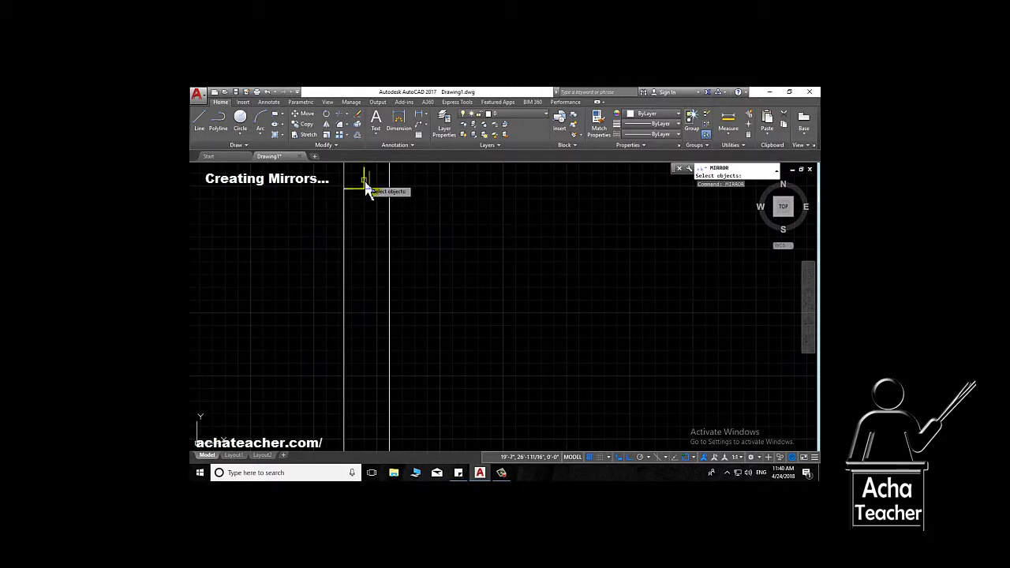
{"action": "left_click", "coordinate": [367, 182]}
{"action": "key", "text": "Return"}
{"action": "scroll", "coordinate": [373, 192], "scroll_direction": "down", "scroll_amount": 3}
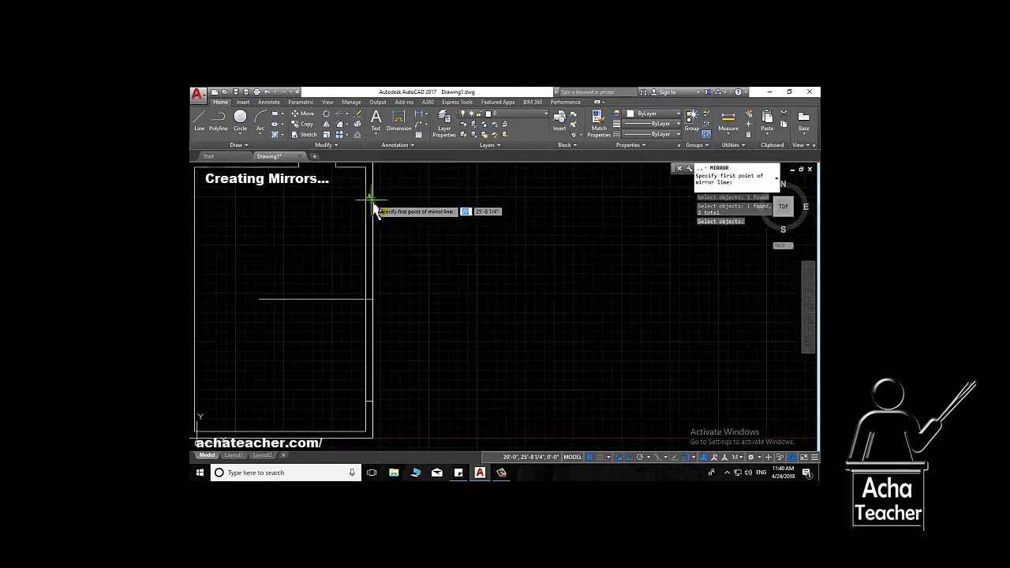
{"action": "left_click", "coordinate": [372, 300]}
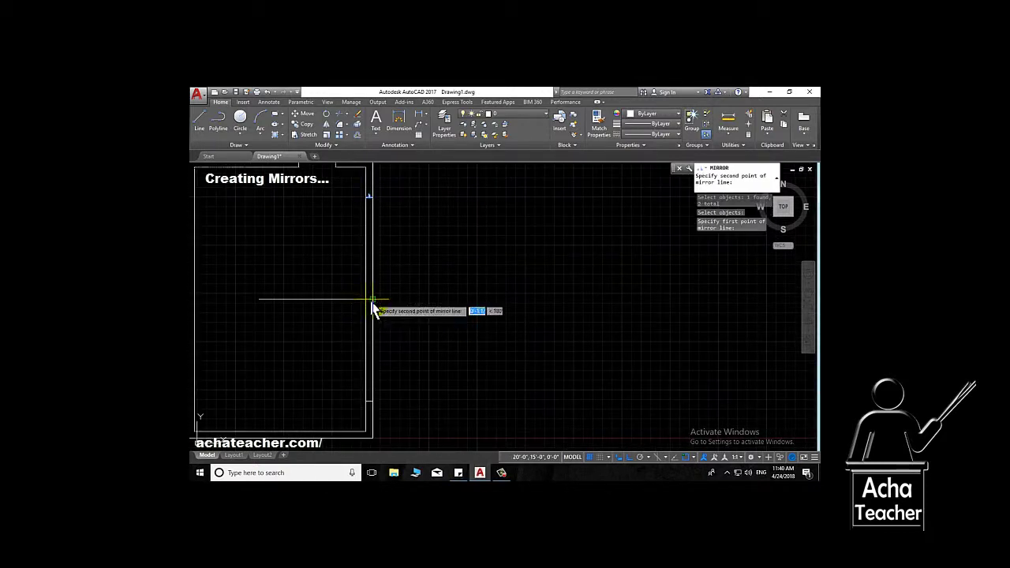
{"action": "left_click", "coordinate": [258, 300]}
{"action": "key", "text": "Return"}
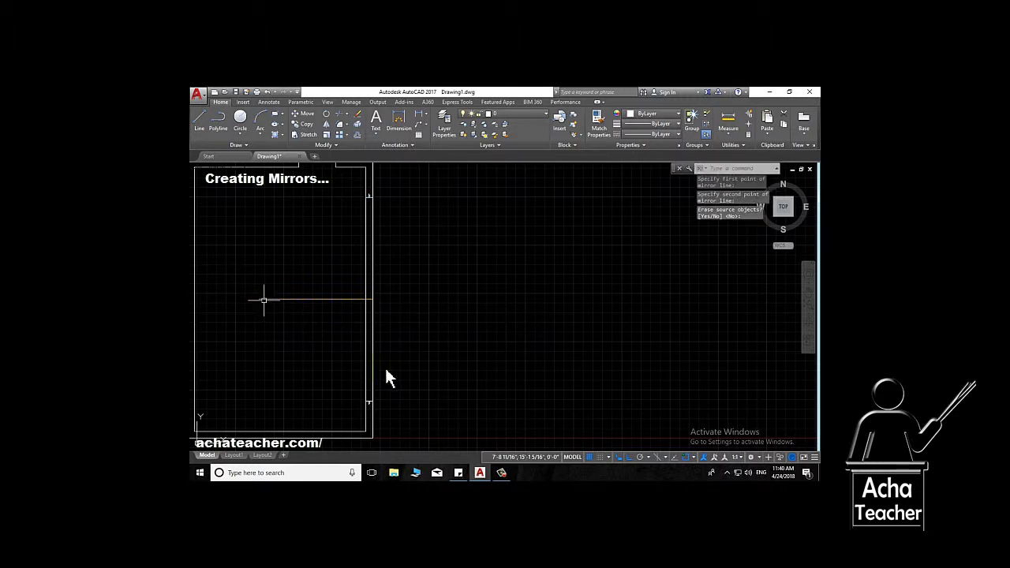
{"action": "scroll", "coordinate": [327, 208], "scroll_direction": "up", "scroll_amount": 2}
{"action": "scroll", "coordinate": [319, 237], "scroll_direction": "up", "scroll_amount": 1}
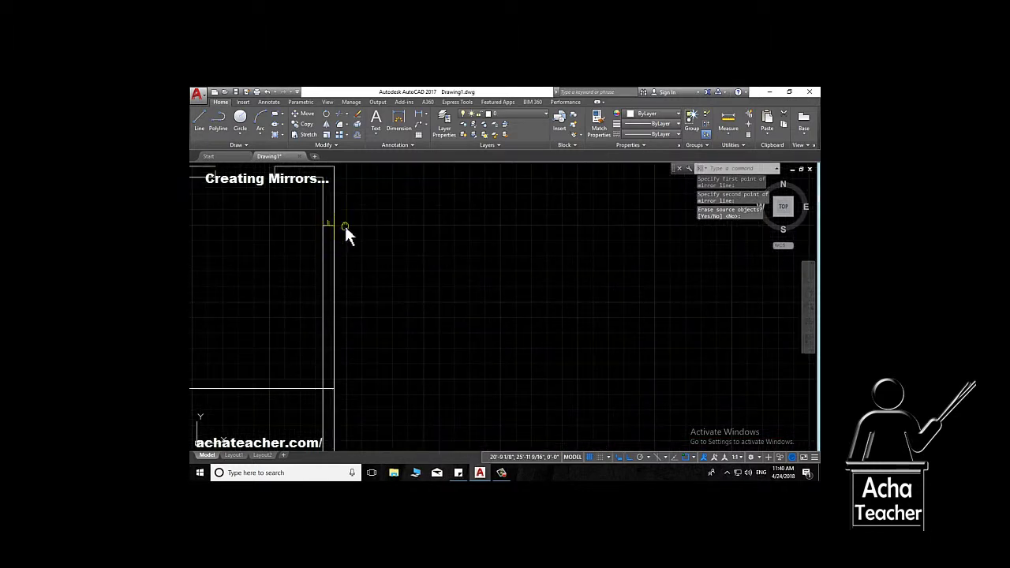
{"action": "scroll", "coordinate": [387, 182], "scroll_direction": "down", "scroll_amount": 2}
{"action": "scroll", "coordinate": [384, 204], "scroll_direction": "down", "scroll_amount": 1}
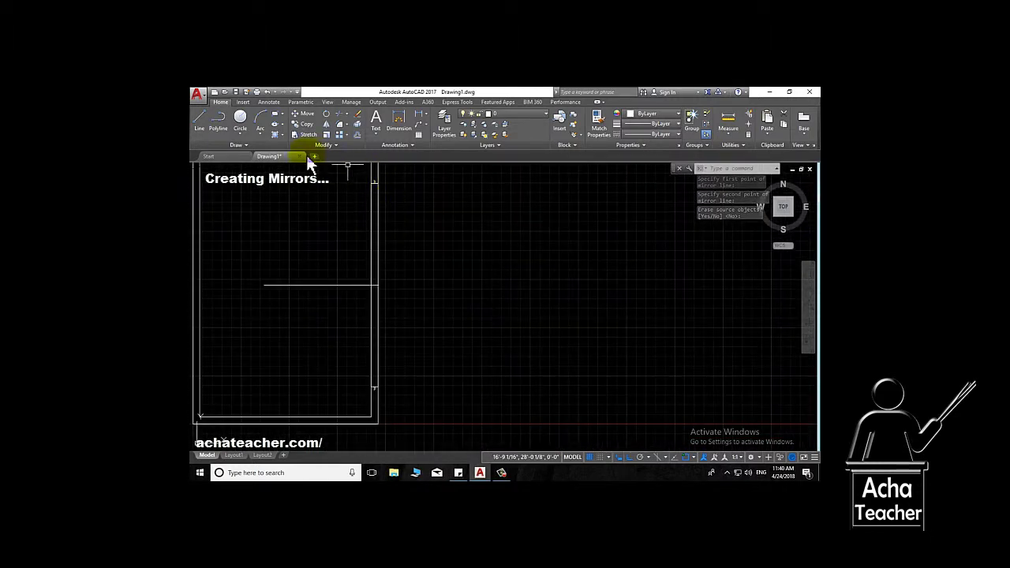
- Draw a narrow rectangle inside the right wall from its top down to the horizontal line
{"action": "left_click", "coordinate": [275, 114]}
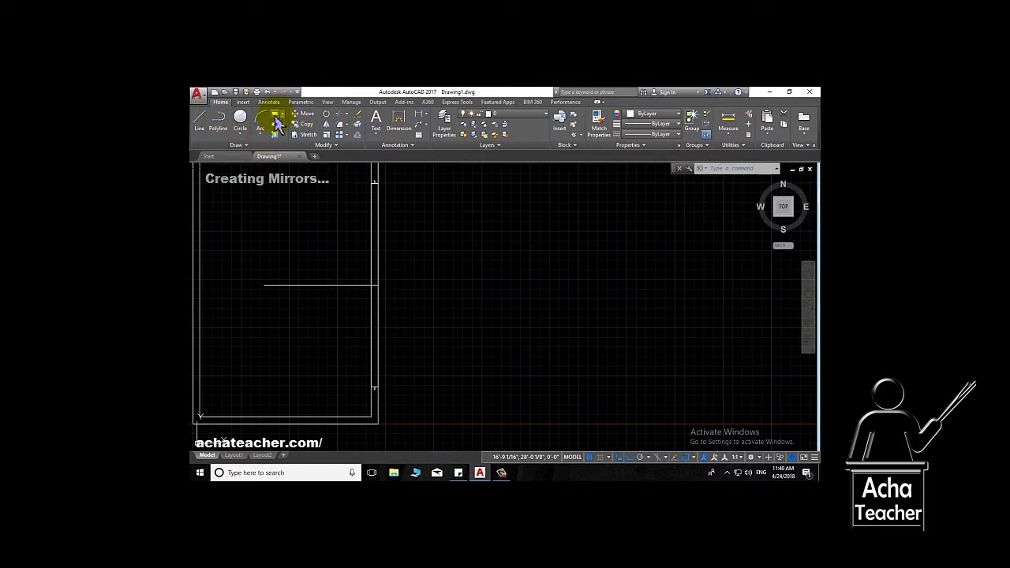
{"action": "scroll", "coordinate": [411, 190], "scroll_direction": "up", "scroll_amount": 5}
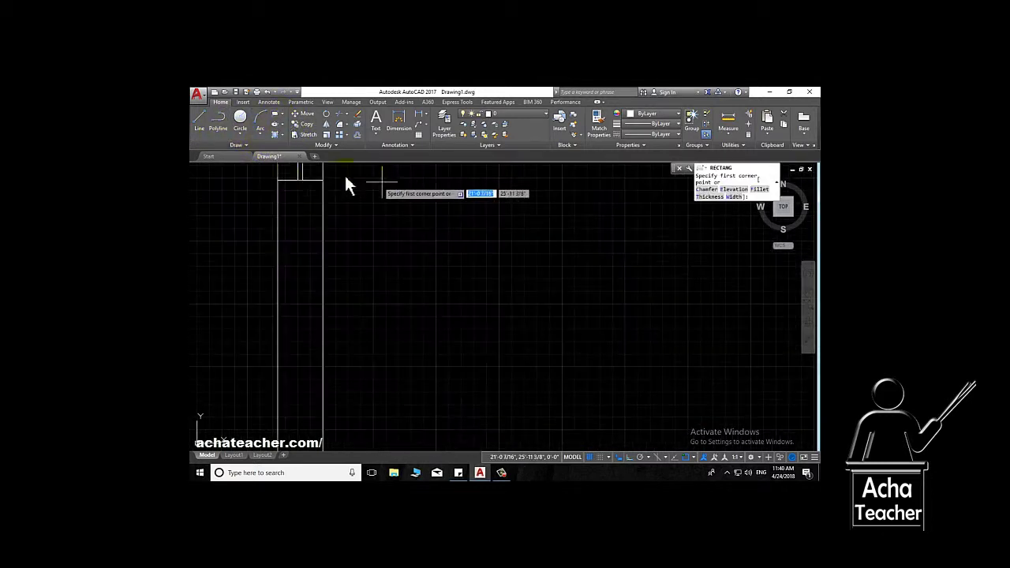
{"action": "left_click", "coordinate": [299, 180]}
{"action": "scroll", "coordinate": [308, 339], "scroll_direction": "down", "scroll_amount": 5}
{"action": "middle_click_drag", "start_coordinate": [313, 378], "coordinate": [444, 198]}
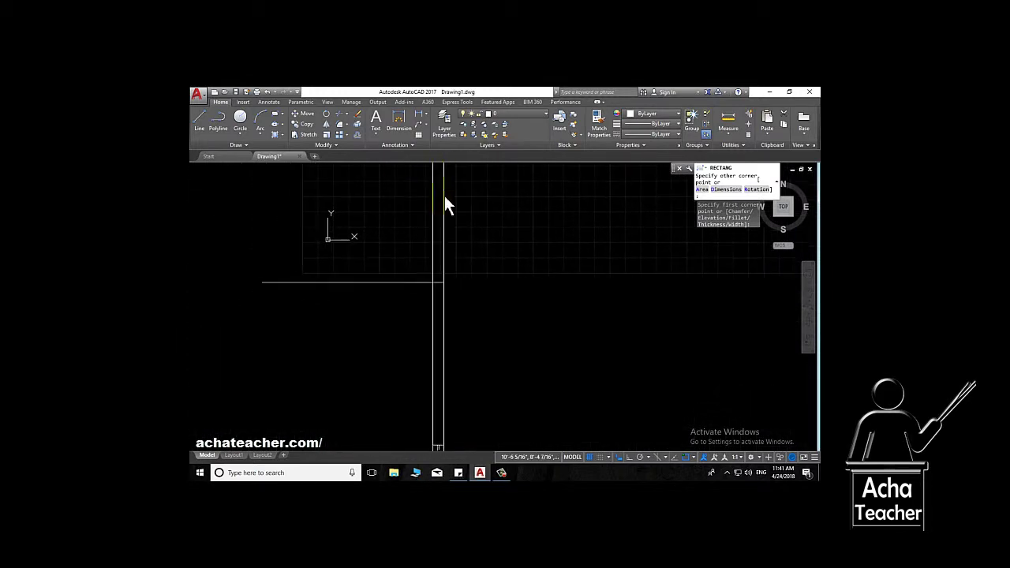
{"action": "scroll", "coordinate": [442, 300], "scroll_direction": "up", "scroll_amount": 3}
{"action": "scroll", "coordinate": [442, 335], "scroll_direction": "down", "scroll_amount": 5}
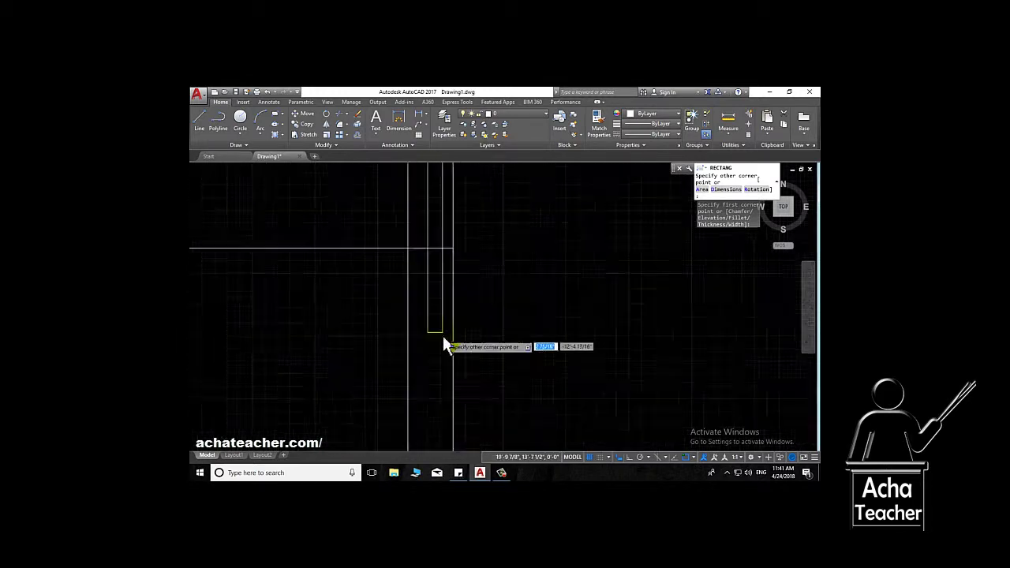
{"action": "scroll", "coordinate": [443, 371], "scroll_direction": "up", "scroll_amount": 5}
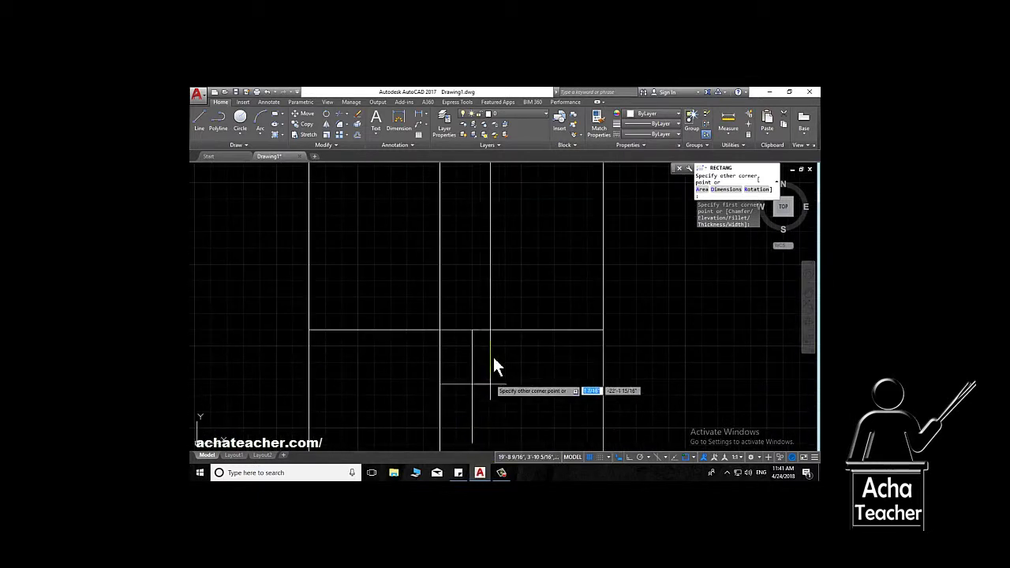
{"action": "left_click", "coordinate": [471, 329]}
- Erase the two stray lower segments and select the strip lines
{"action": "scroll", "coordinate": [473, 329], "scroll_direction": "up", "scroll_amount": 3}
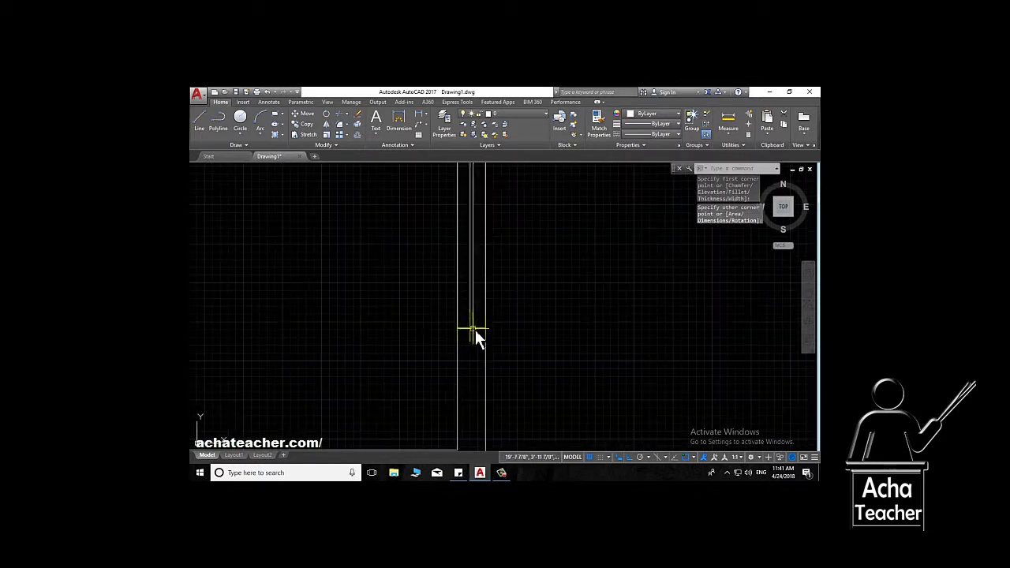
{"action": "left_click", "coordinate": [480, 335]}
{"action": "left_click", "coordinate": [458, 344]}
{"action": "key", "text": "Delete"}
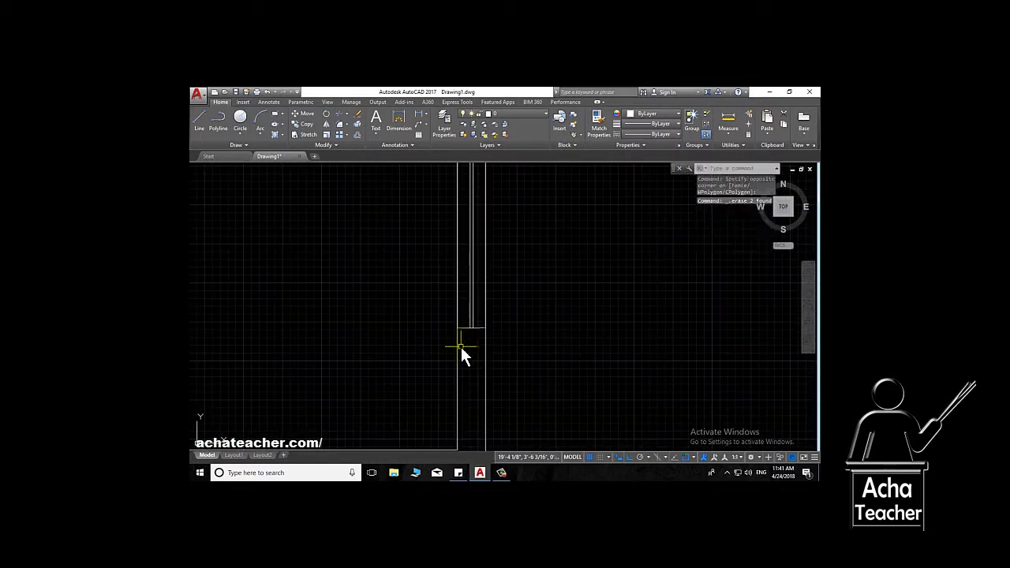
{"action": "scroll", "coordinate": [529, 316], "scroll_direction": "down", "scroll_amount": 3}
{"action": "scroll", "coordinate": [442, 394], "scroll_direction": "down", "scroll_amount": 2}
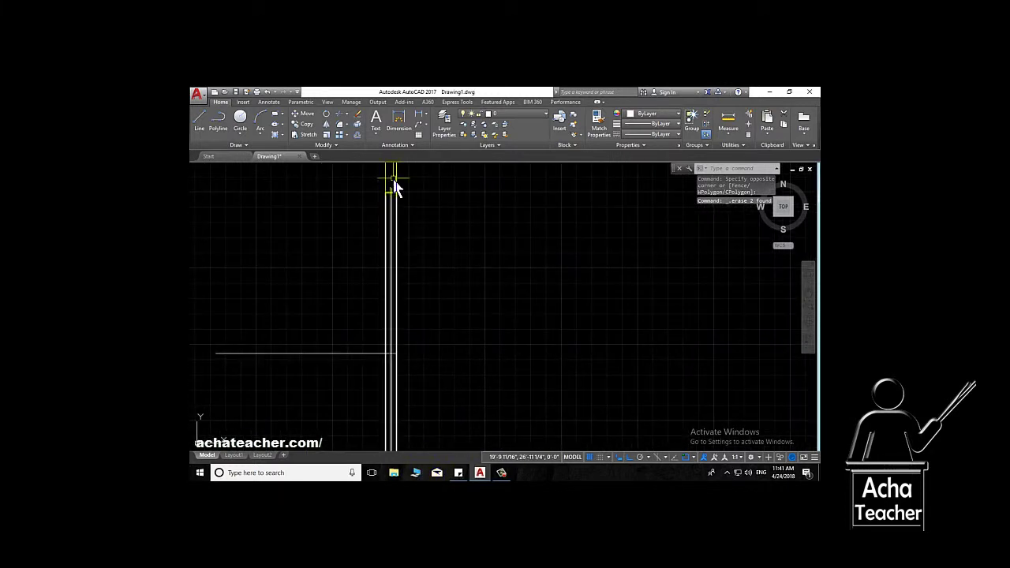
{"action": "scroll", "coordinate": [389, 214], "scroll_direction": "up", "scroll_amount": 4}
{"action": "left_click", "coordinate": [395, 250]}
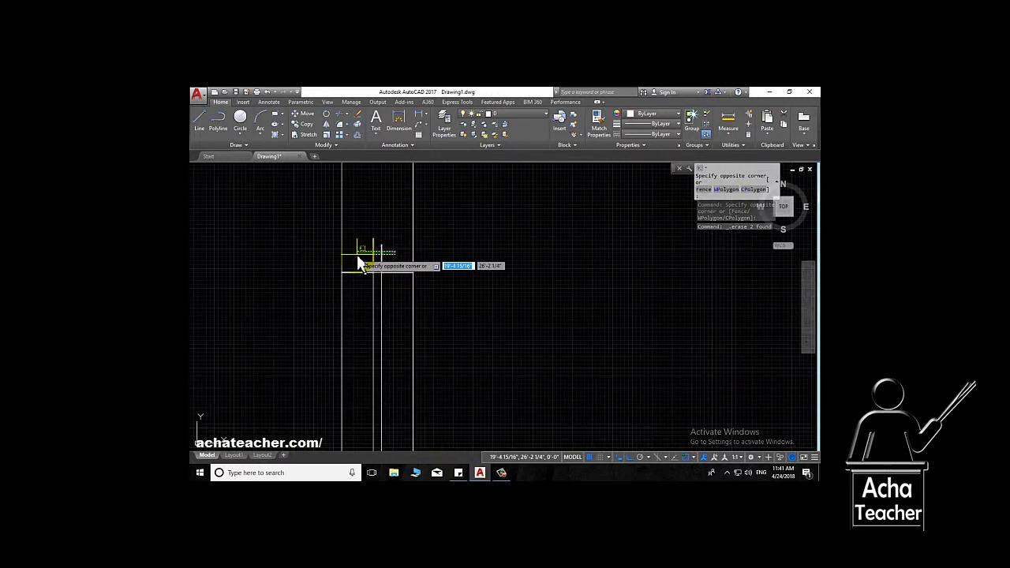
{"action": "left_click", "coordinate": [359, 264]}
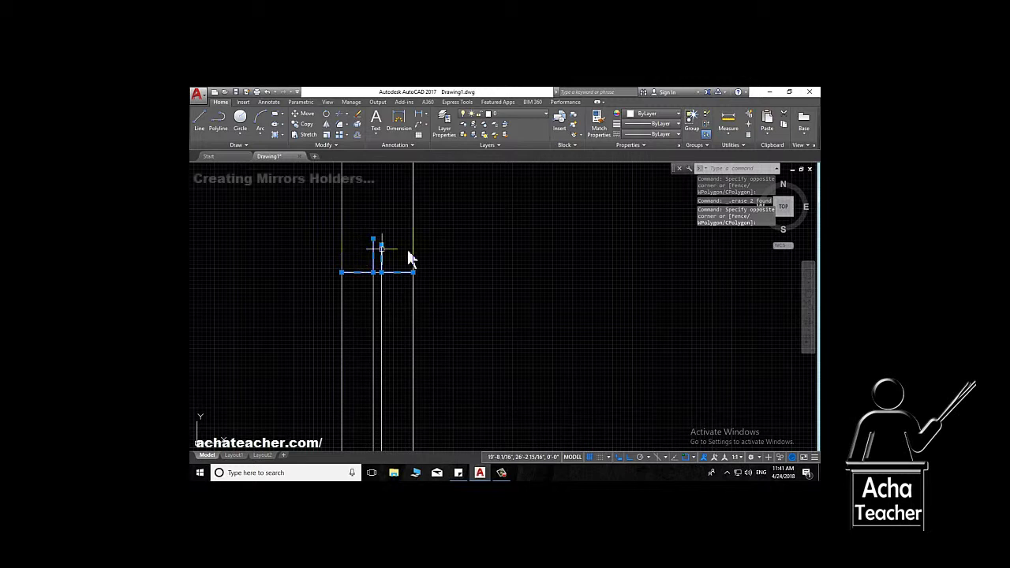
- Clear the selection and bring the window strip's lower corner into view
{"action": "key", "text": "Escape"}
{"action": "scroll", "coordinate": [443, 246], "scroll_direction": "down", "scroll_amount": 2}
{"action": "scroll", "coordinate": [443, 245], "scroll_direction": "down", "scroll_amount": 1}
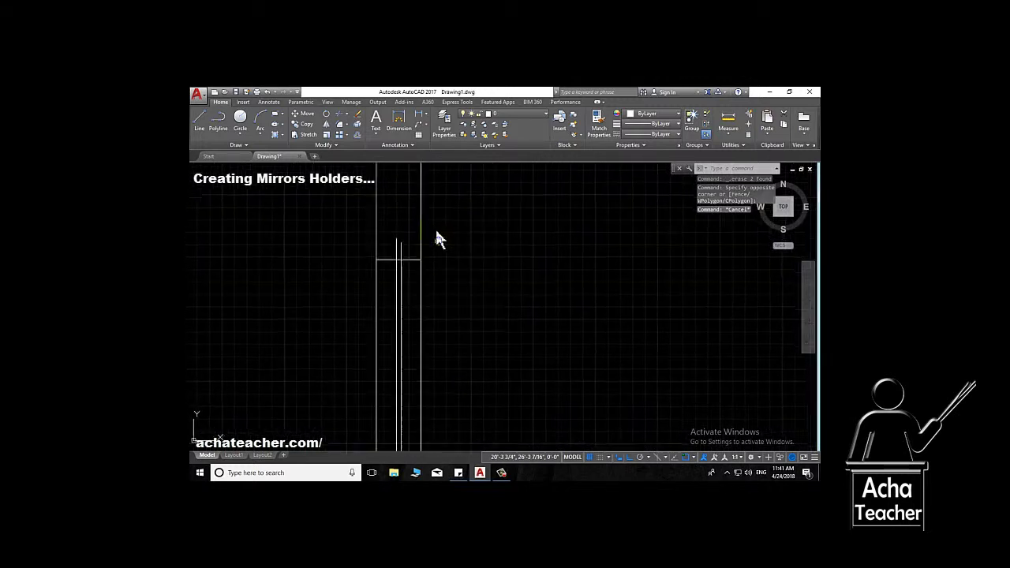
{"action": "scroll", "coordinate": [435, 237], "scroll_direction": "down", "scroll_amount": 2}
{"action": "scroll", "coordinate": [439, 272], "scroll_direction": "up", "scroll_amount": 1}
{"action": "scroll", "coordinate": [439, 264], "scroll_direction": "up", "scroll_amount": 2}
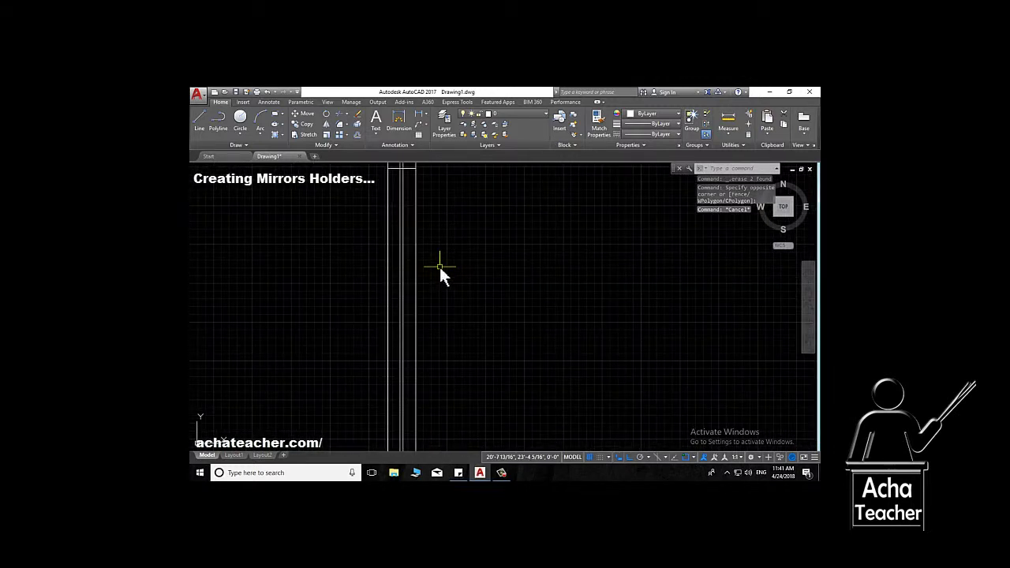
{"action": "middle_click_drag", "start_coordinate": [390, 168], "coordinate": [338, 265]}
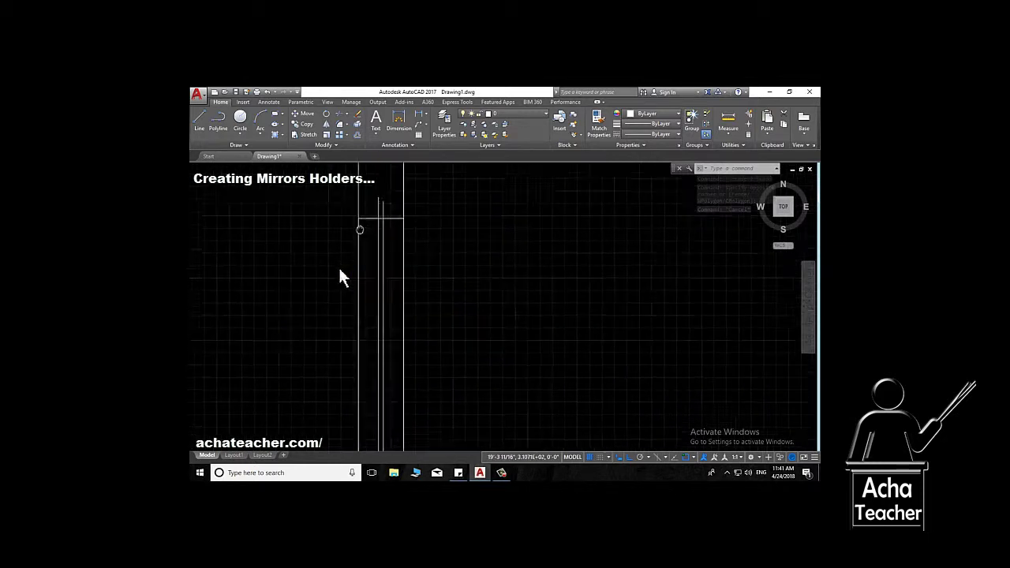
{"action": "scroll", "coordinate": [299, 264], "scroll_direction": "up", "scroll_amount": 1}
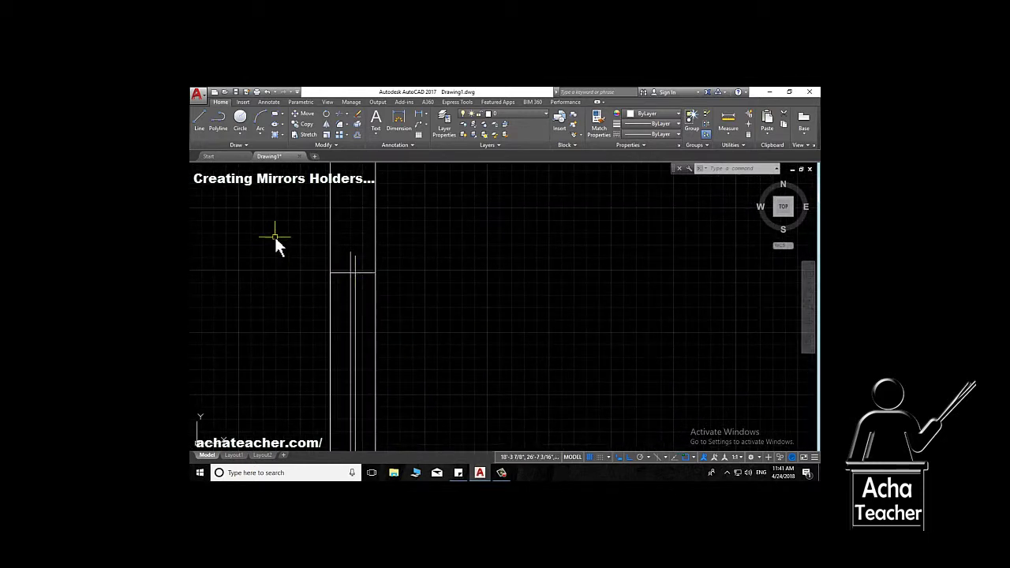
{"action": "scroll", "coordinate": [277, 244], "scroll_direction": "up", "scroll_amount": 3}
{"action": "scroll", "coordinate": [499, 352], "scroll_direction": "up", "scroll_amount": 2}
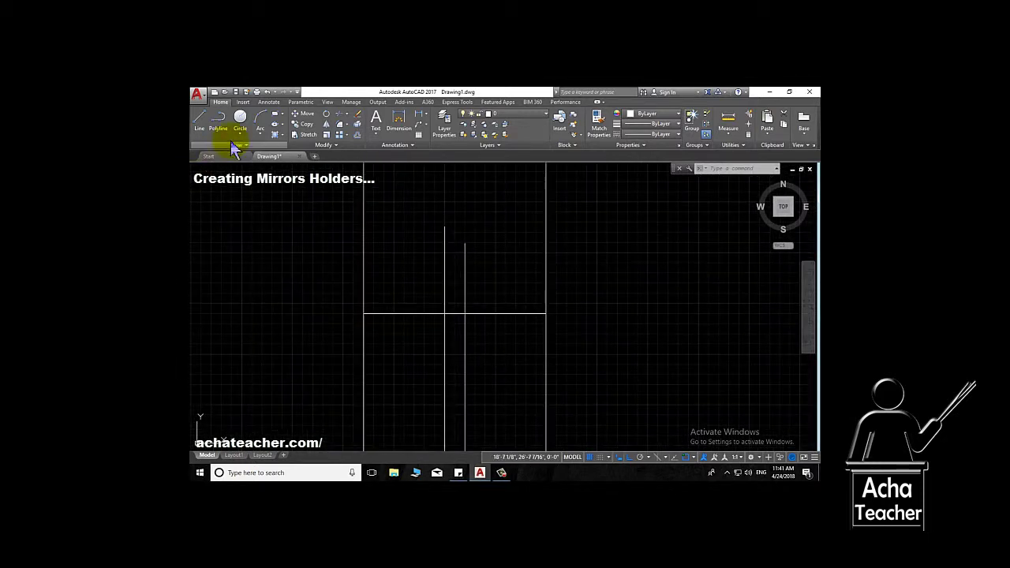
- Draw a short horizontal polyline segment starting on the horizontal line
{"action": "left_click", "coordinate": [199, 126]}
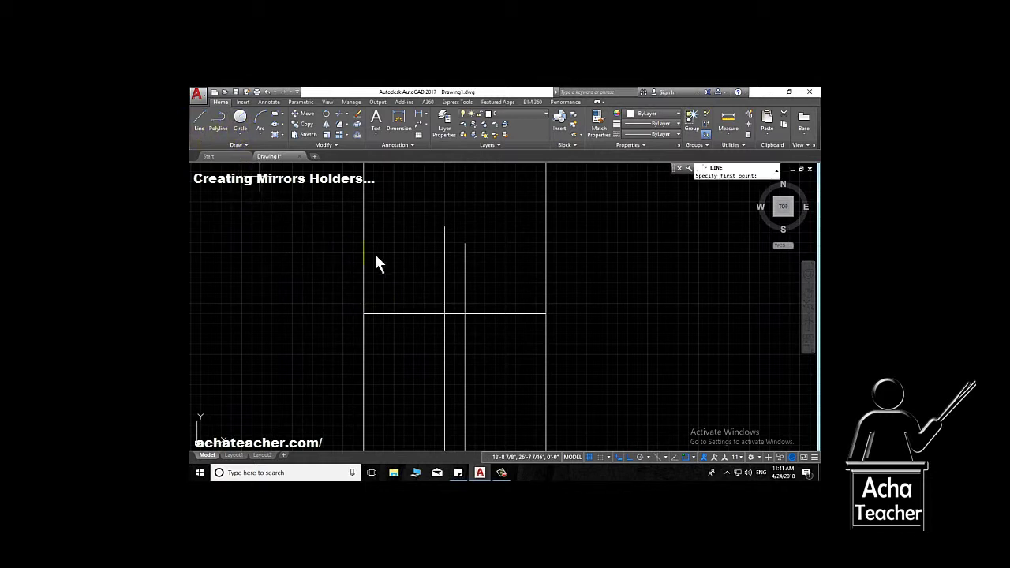
{"action": "left_click", "coordinate": [466, 314]}
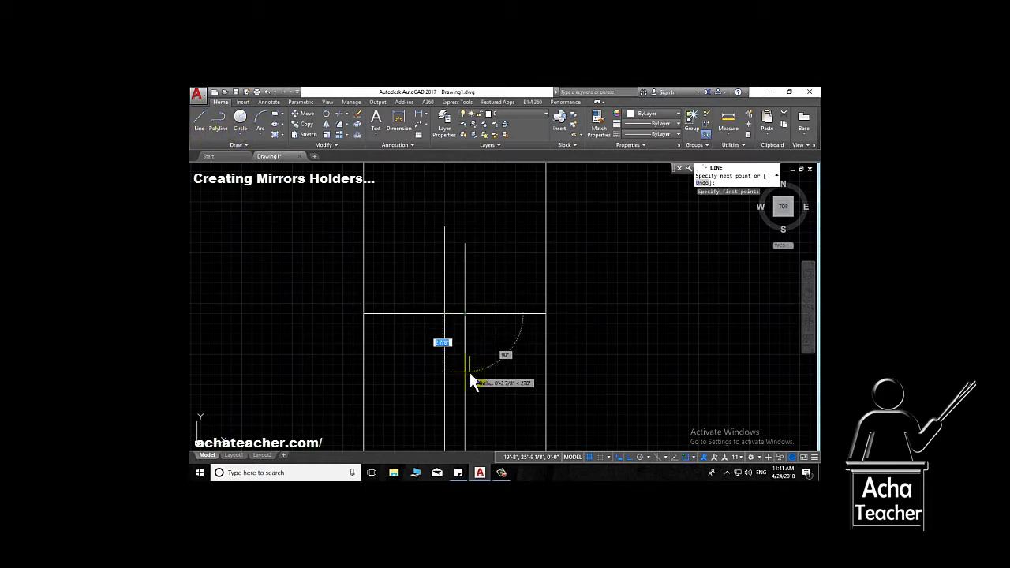
{"action": "key", "text": "Escape"}
{"action": "left_click", "coordinate": [221, 124]}
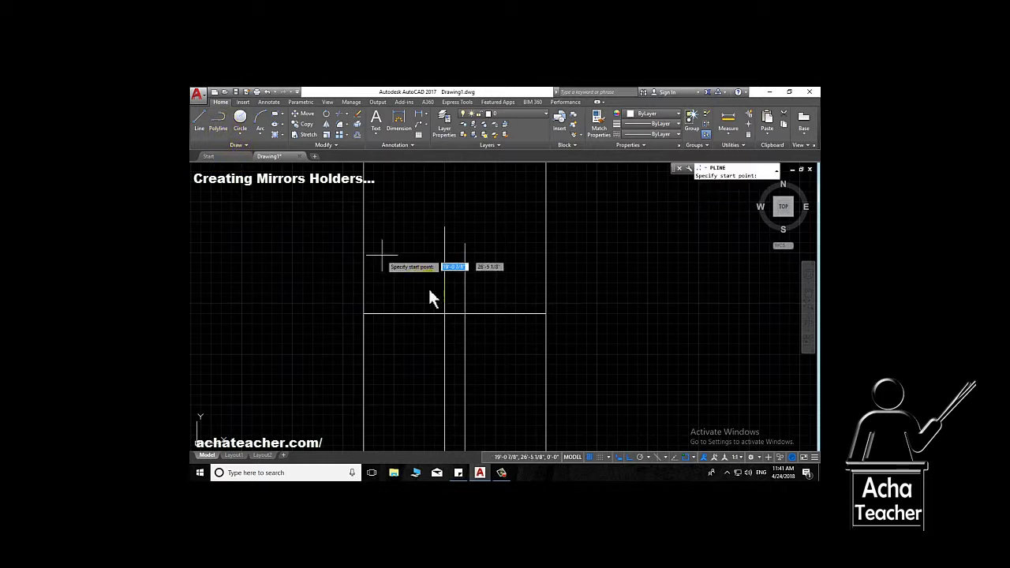
{"action": "left_click", "coordinate": [464, 314]}
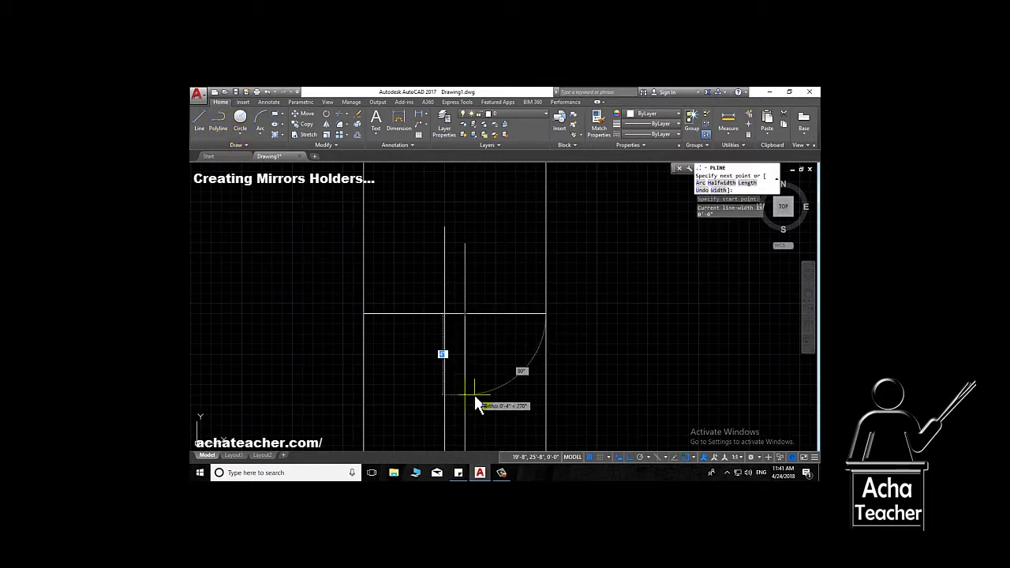
{"action": "left_click", "coordinate": [509, 334]}
{"action": "key", "text": "Return"}
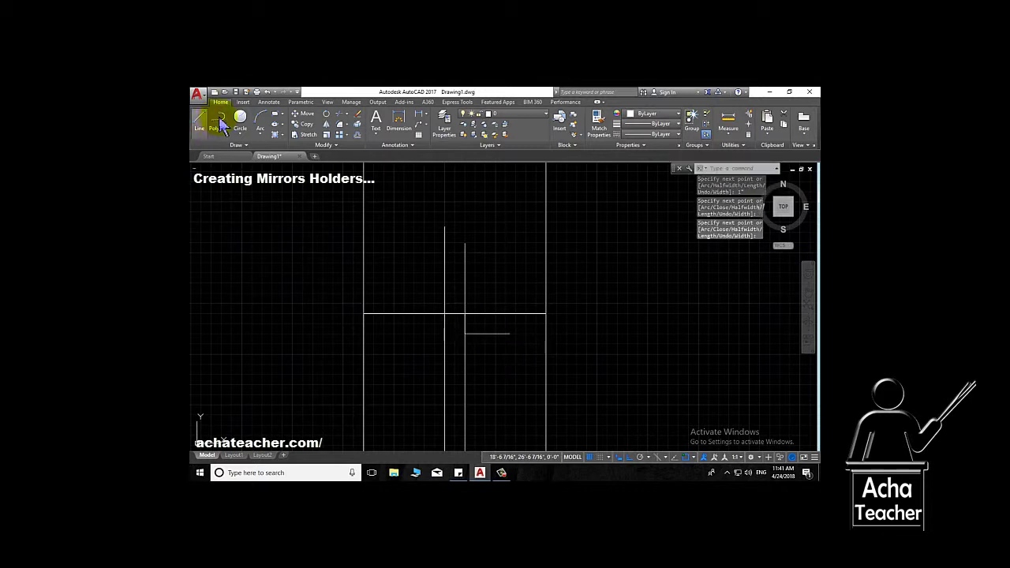
- Draw the small holder rectangle, then erase the unwanted rectangle and two stray vertical lines
{"action": "left_click", "coordinate": [275, 116]}
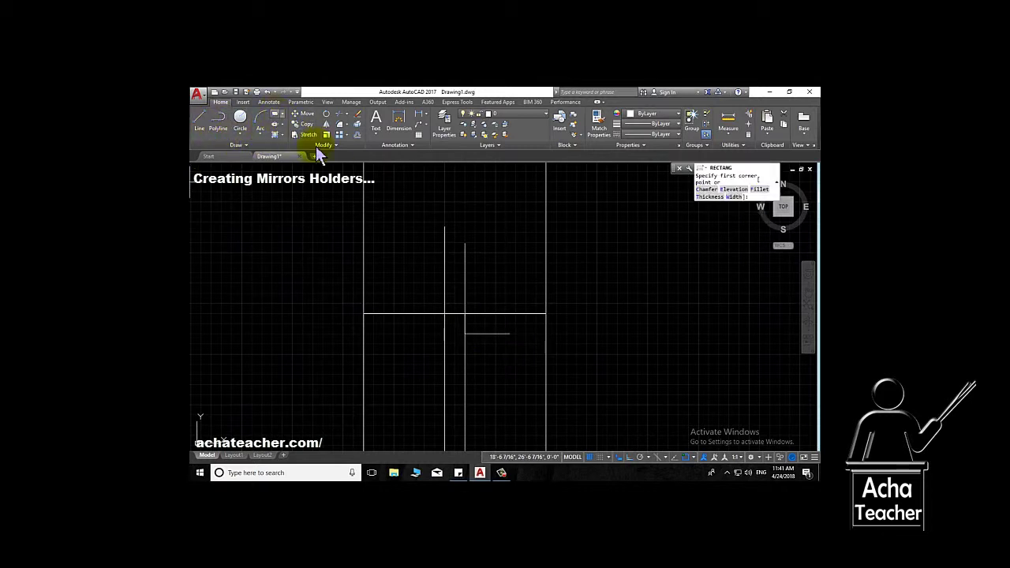
{"action": "left_click", "coordinate": [445, 317]}
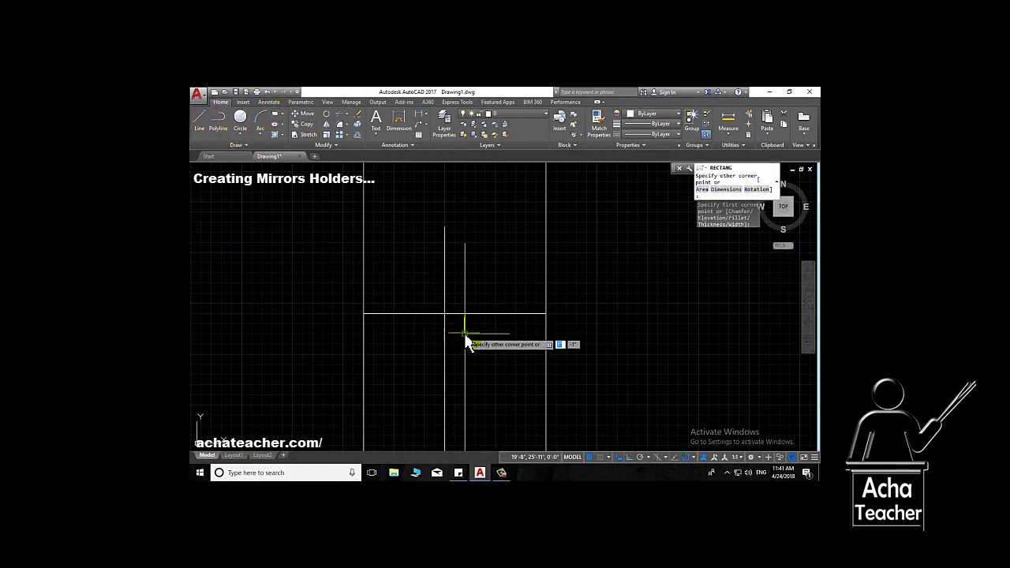
{"action": "left_click", "coordinate": [465, 333]}
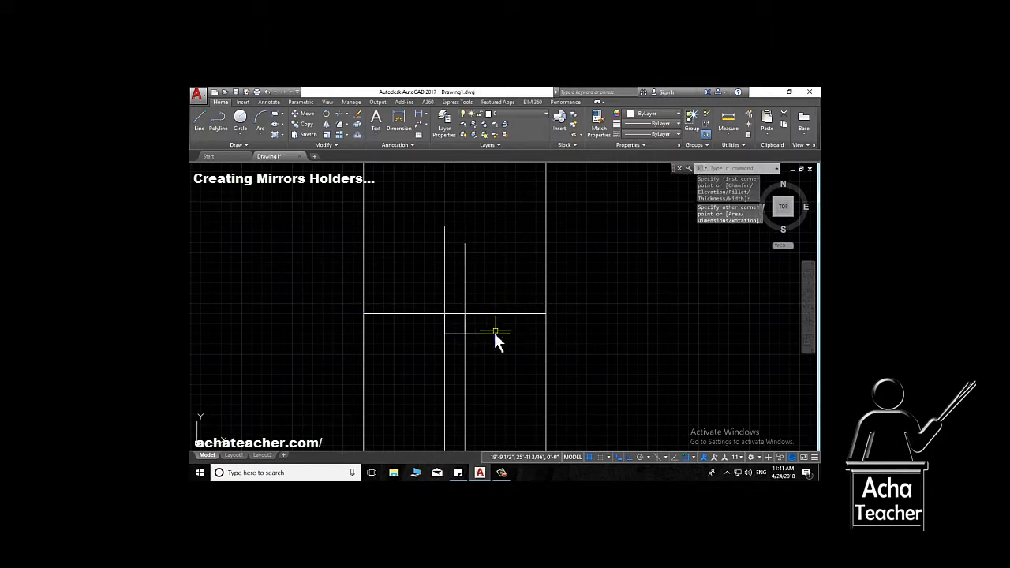
{"action": "left_click", "coordinate": [493, 333]}
{"action": "key", "text": "Delete"}
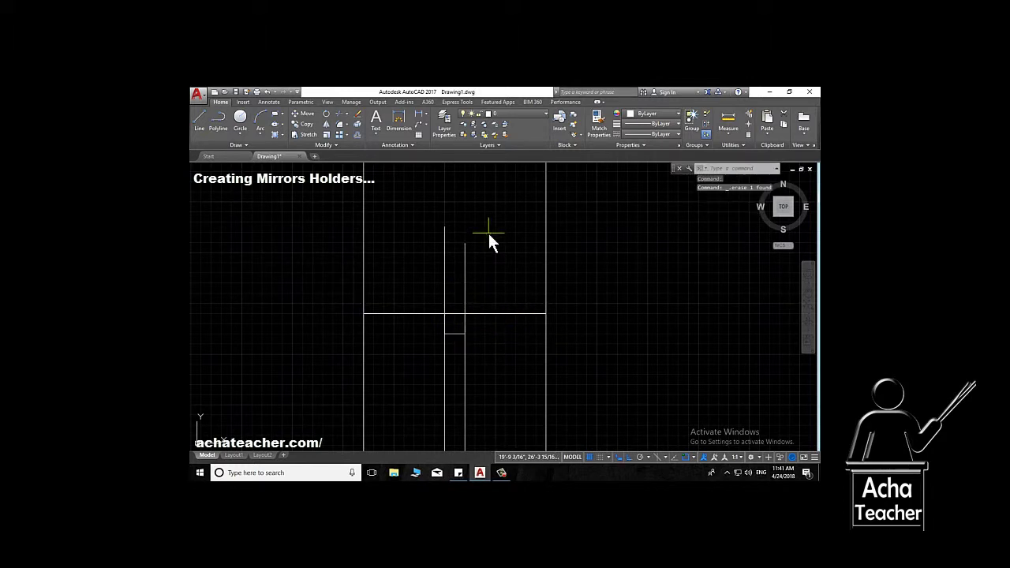
{"action": "left_click", "coordinate": [489, 234]}
{"action": "left_click", "coordinate": [420, 280]}
{"action": "key", "text": "Delete"}
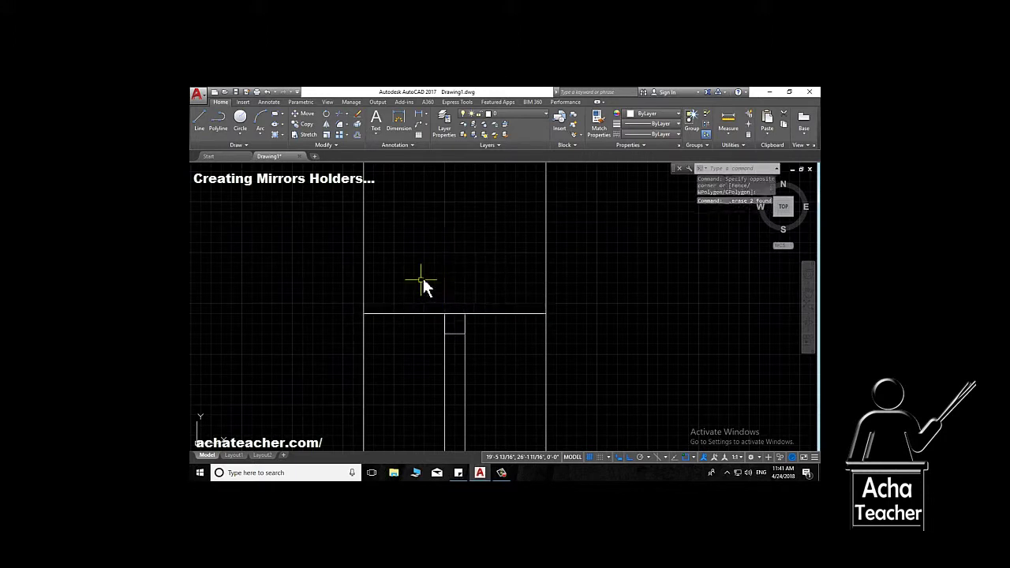
{"action": "scroll", "coordinate": [429, 354], "scroll_direction": "down", "scroll_amount": 2}
{"action": "middle_click_drag", "start_coordinate": [429, 354], "coordinate": [513, 299]}
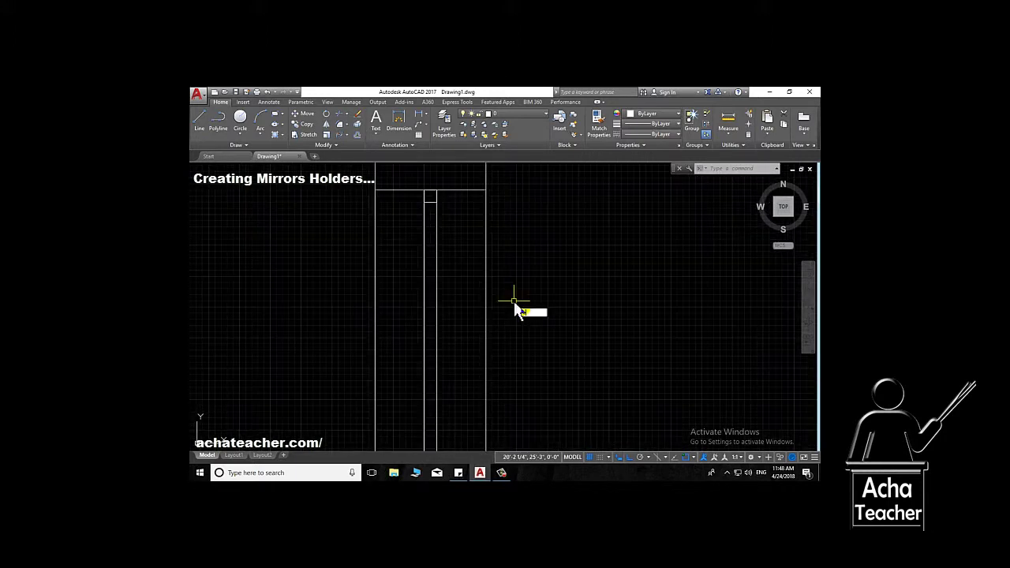
- Copy the holder square 11.5 downward along the window strip
{"action": "type", "text": "co"}
{"action": "key", "text": "Return"}
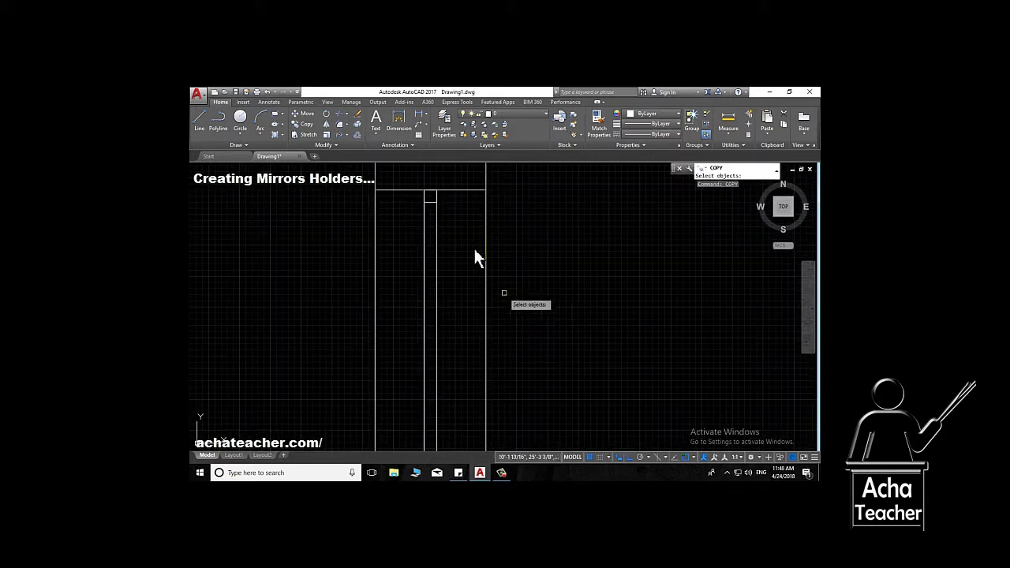
{"action": "left_click", "coordinate": [432, 204]}
{"action": "key", "text": "Return"}
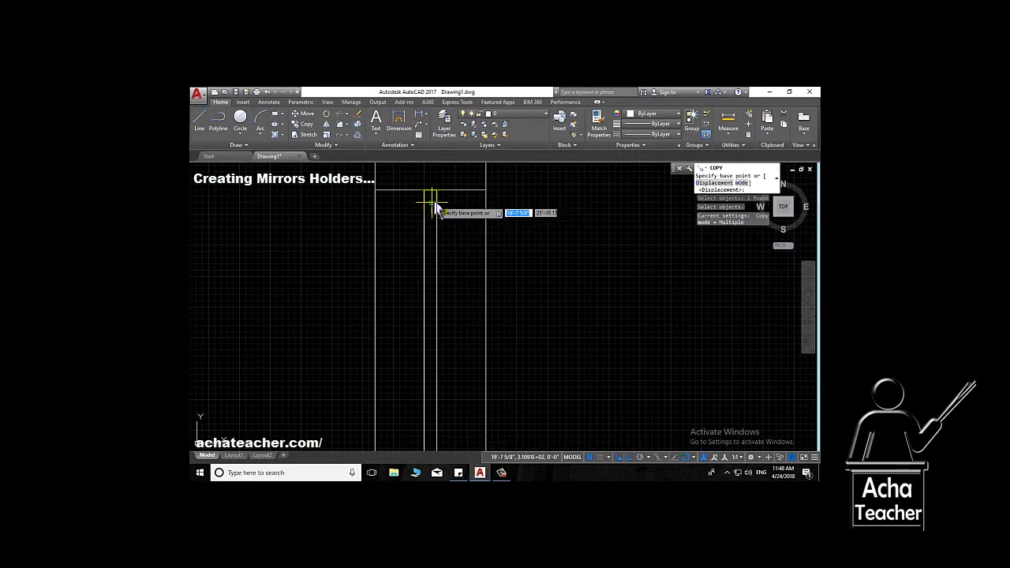
{"action": "left_click", "coordinate": [437, 203]}
{"action": "scroll", "coordinate": [440, 273], "scroll_direction": "down", "scroll_amount": 2}
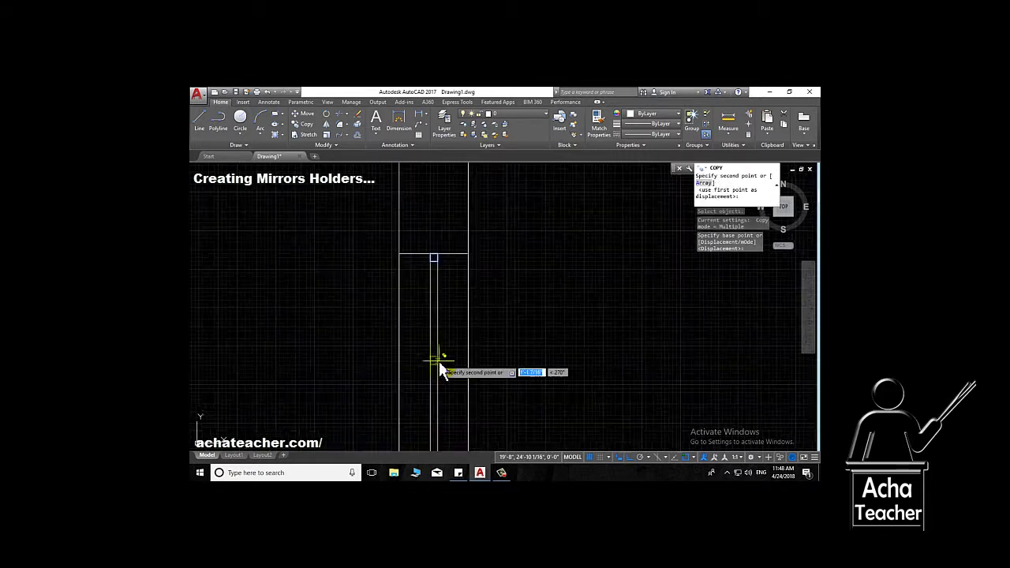
{"action": "scroll", "coordinate": [440, 360], "scroll_direction": "down", "scroll_amount": 1}
{"action": "middle_click_drag", "start_coordinate": [446, 214], "coordinate": [452, 320]}
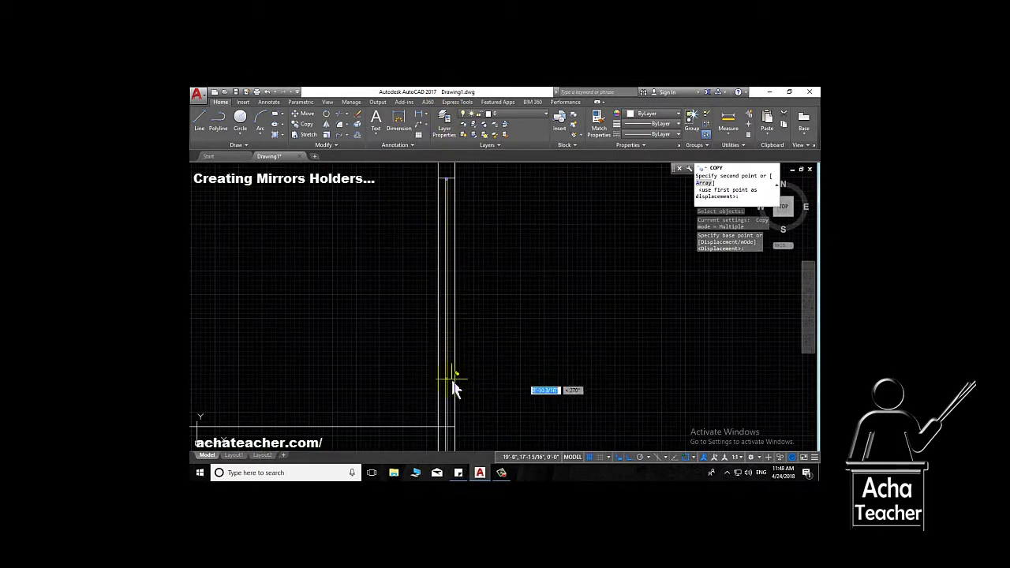
{"action": "middle_click_drag", "start_coordinate": [452, 387], "coordinate": [449, 223]}
{"action": "scroll", "coordinate": [451, 228], "scroll_direction": "up", "scroll_amount": 5}
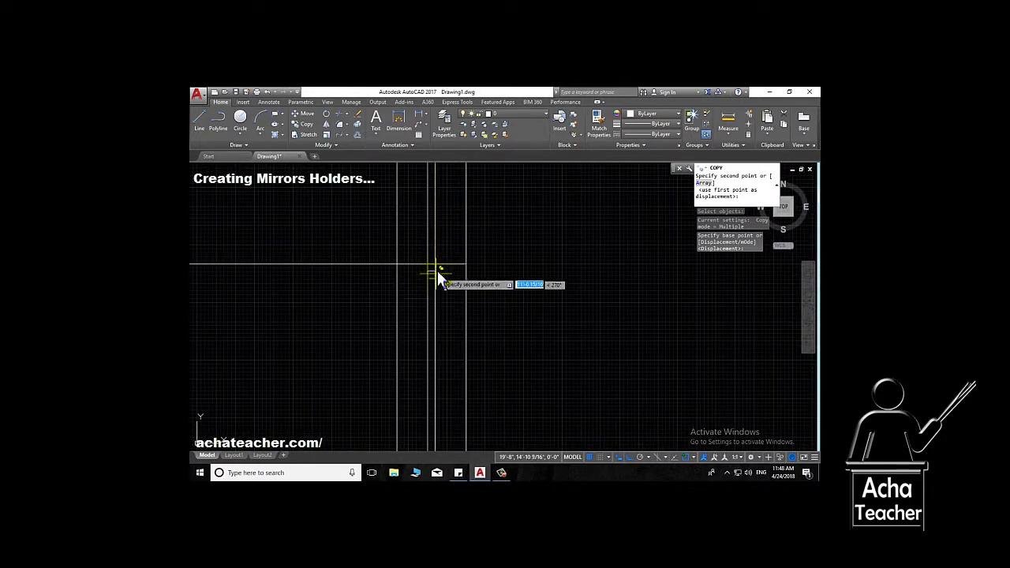
{"action": "type", "text": "11.5"}
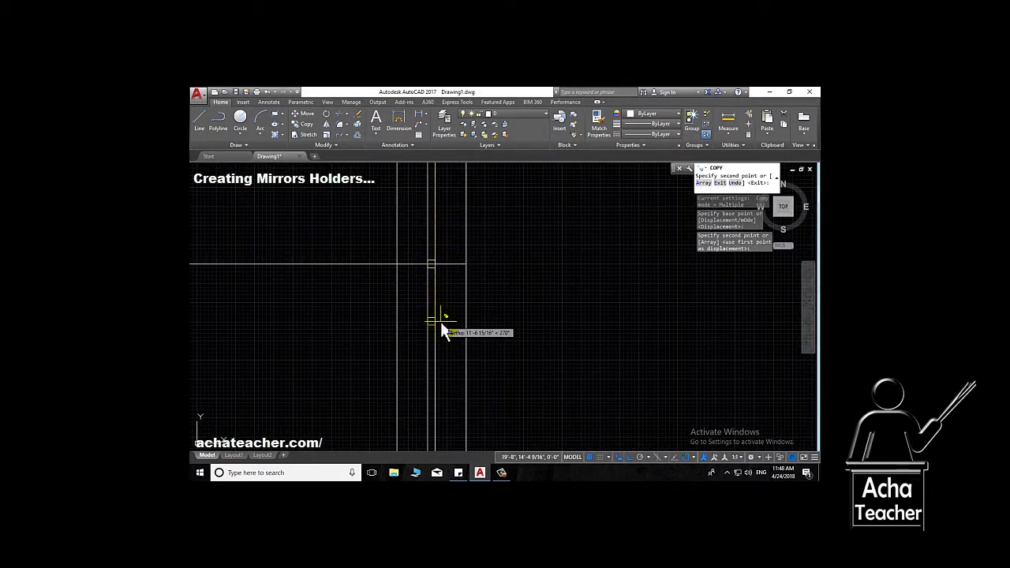
{"action": "key", "text": "Return"}
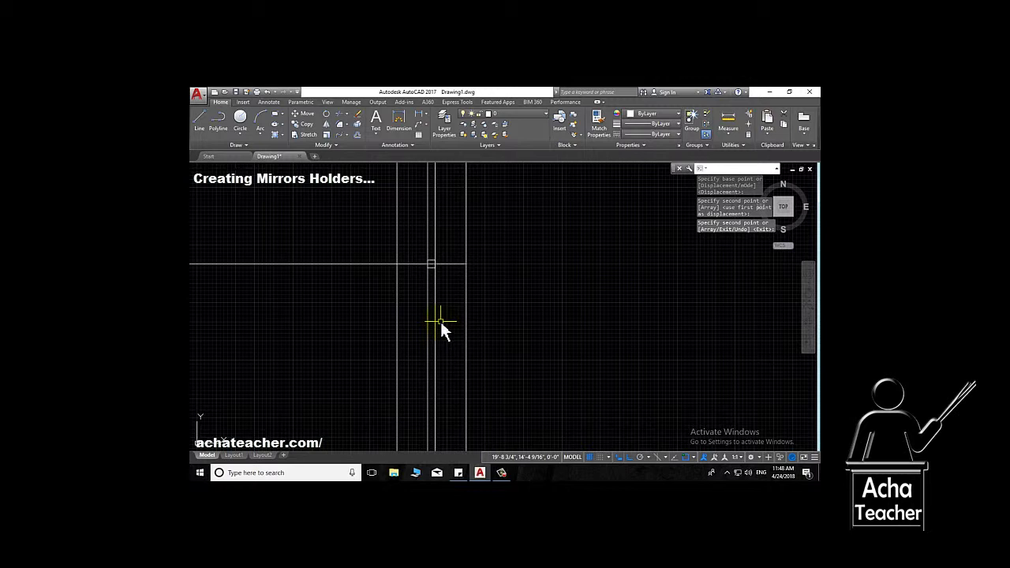
{"action": "key", "text": "Return"}
{"action": "key", "text": "Return"}
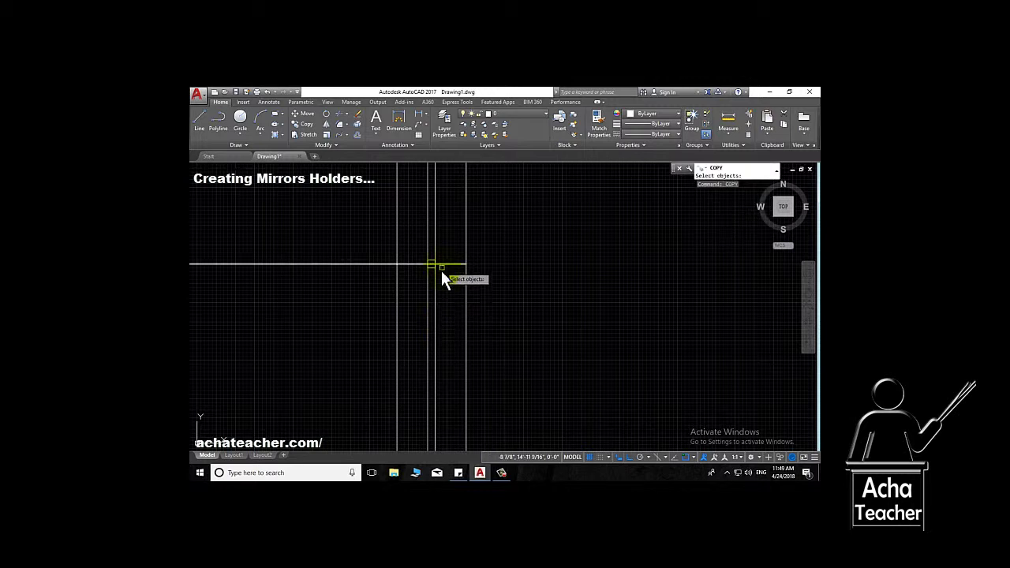
- Copy the holder square again so it caps the strip's bottom end
{"action": "left_click", "coordinate": [432, 267]}
{"action": "scroll", "coordinate": [431, 269], "scroll_direction": "up", "scroll_amount": 3}
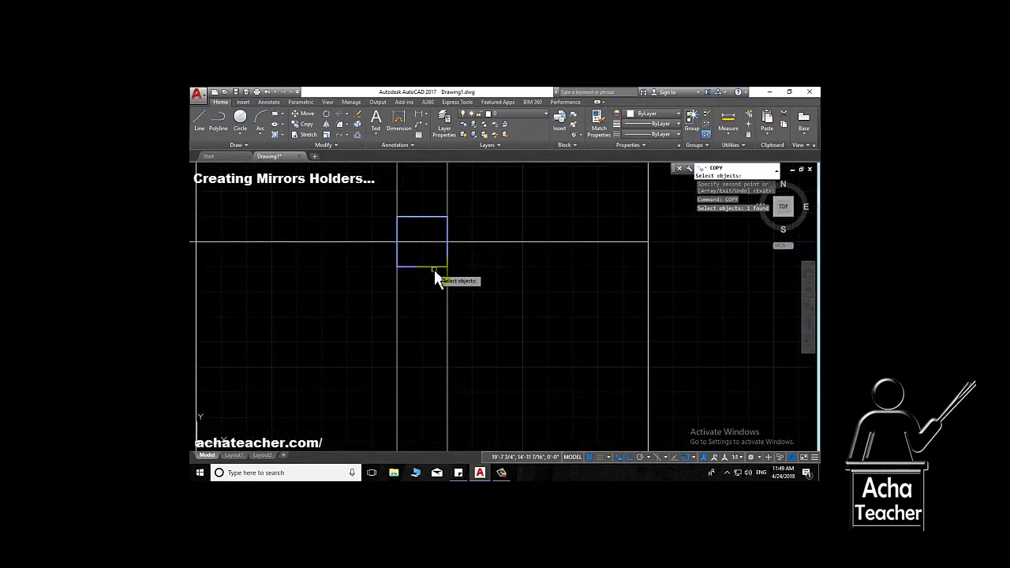
{"action": "key", "text": "Return"}
{"action": "left_click", "coordinate": [447, 267]}
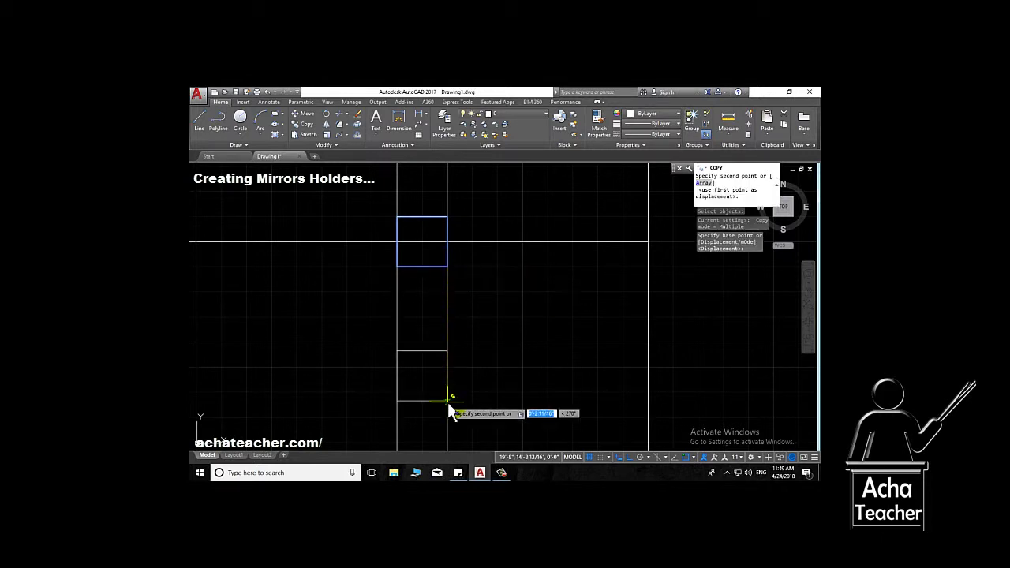
{"action": "scroll", "coordinate": [448, 417], "scroll_direction": "up", "scroll_amount": 3}
{"action": "scroll", "coordinate": [448, 417], "scroll_direction": "up", "scroll_amount": 2}
{"action": "scroll", "coordinate": [451, 387], "scroll_direction": "down", "scroll_amount": 5}
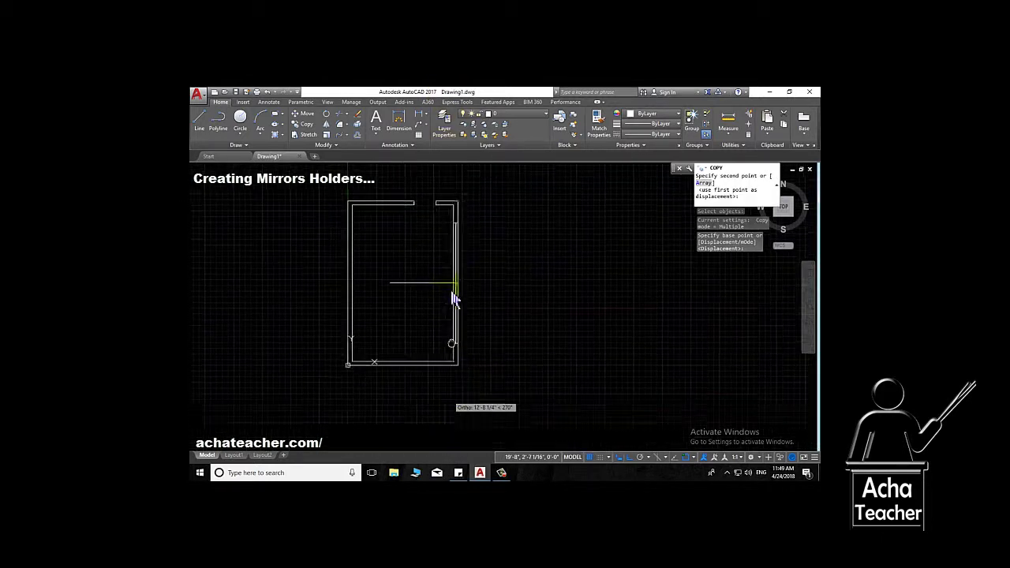
{"action": "scroll", "coordinate": [453, 293], "scroll_direction": "up", "scroll_amount": 3}
{"action": "scroll", "coordinate": [315, 379], "scroll_direction": "up", "scroll_amount": 2}
{"action": "scroll", "coordinate": [316, 380], "scroll_direction": "down", "scroll_amount": 2}
{"action": "scroll", "coordinate": [486, 436], "scroll_direction": "up", "scroll_amount": 2}
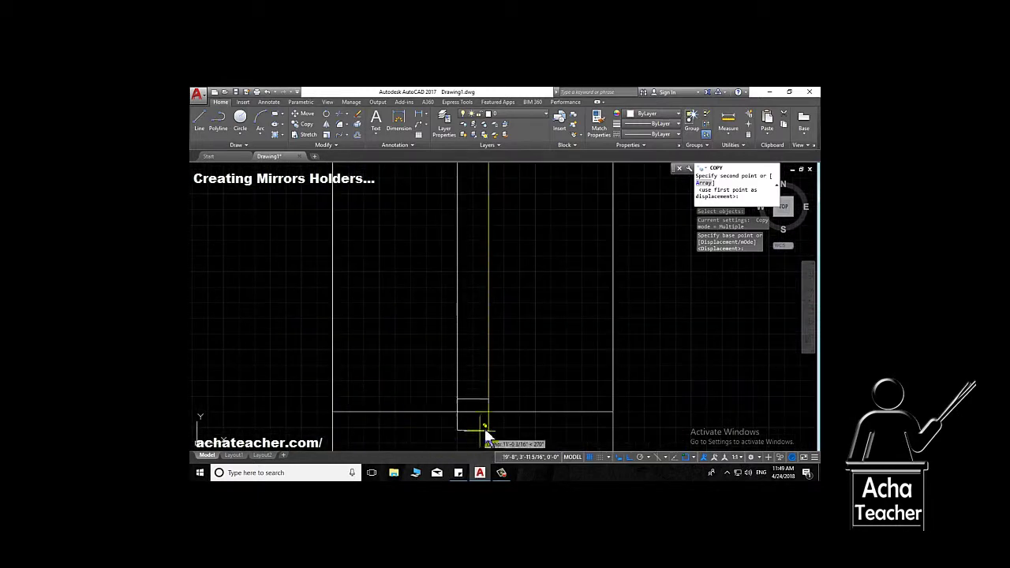
{"action": "left_click", "coordinate": [488, 411]}
{"action": "scroll", "coordinate": [462, 387], "scroll_direction": "up", "scroll_amount": 2}
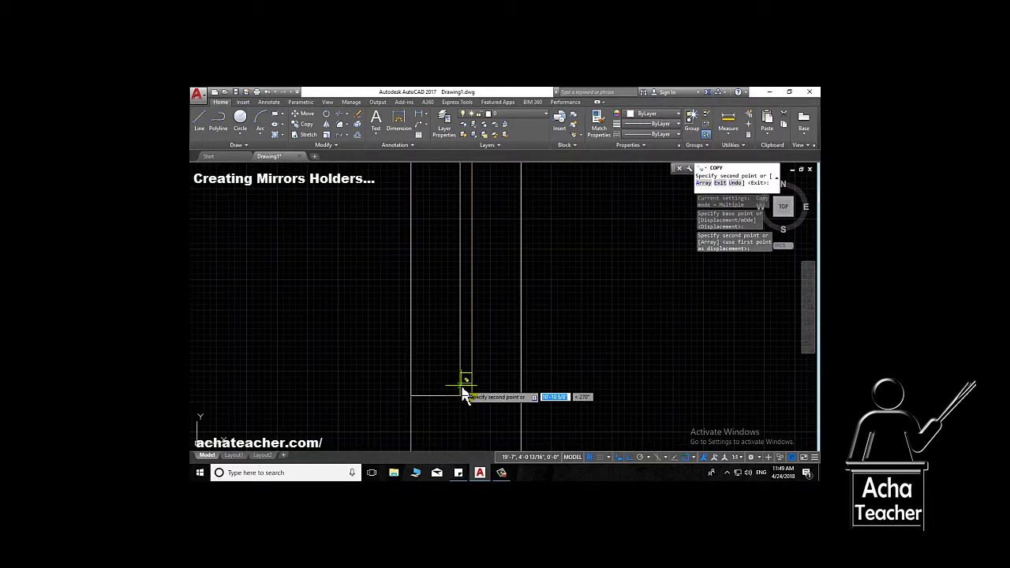
{"action": "scroll", "coordinate": [464, 390], "scroll_direction": "up", "scroll_amount": 2}
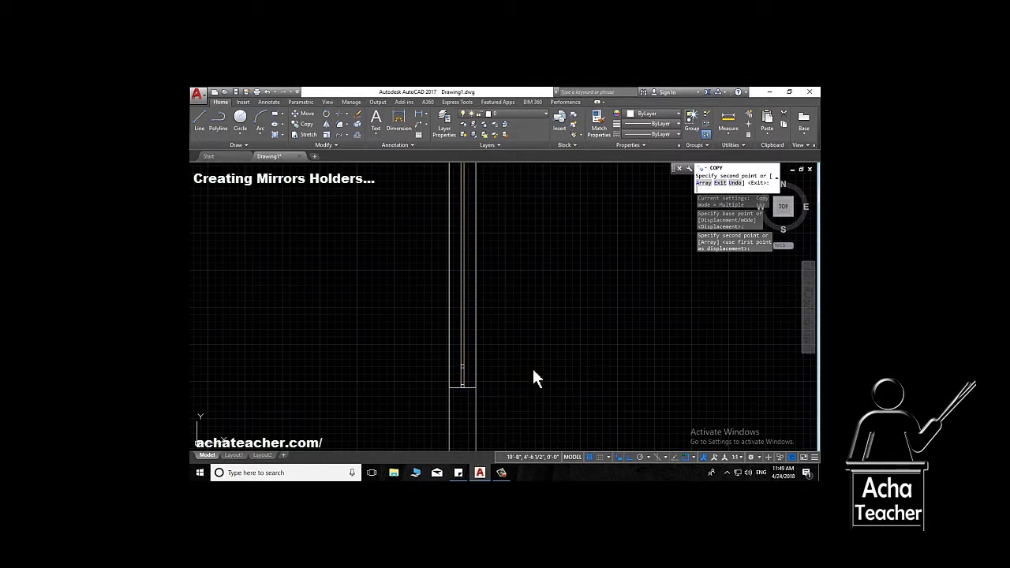
{"action": "key", "text": "Return"}
{"action": "scroll", "coordinate": [521, 363], "scroll_direction": "down", "scroll_amount": 3}
{"action": "scroll", "coordinate": [512, 355], "scroll_direction": "down", "scroll_amount": 2}
{"action": "middle_click_drag", "start_coordinate": [529, 302], "coordinate": [490, 374]}
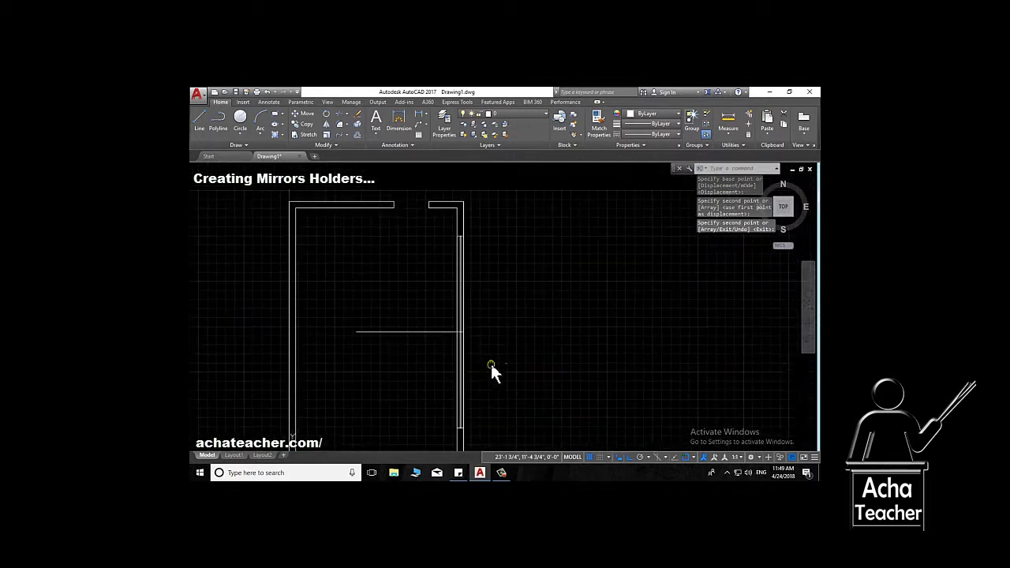
{"action": "scroll", "coordinate": [312, 257], "scroll_direction": "down", "scroll_amount": 2}
- Draw a polyline starting at the wall's top-left corner
{"action": "type", "text": "pl"}
{"action": "key", "text": "Return"}
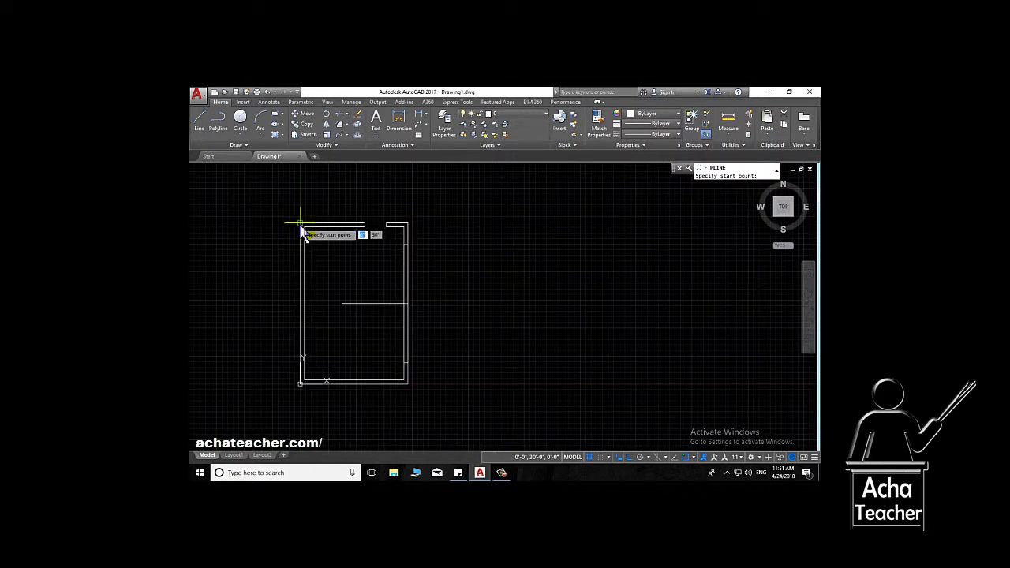
{"action": "left_click", "coordinate": [300, 225]}
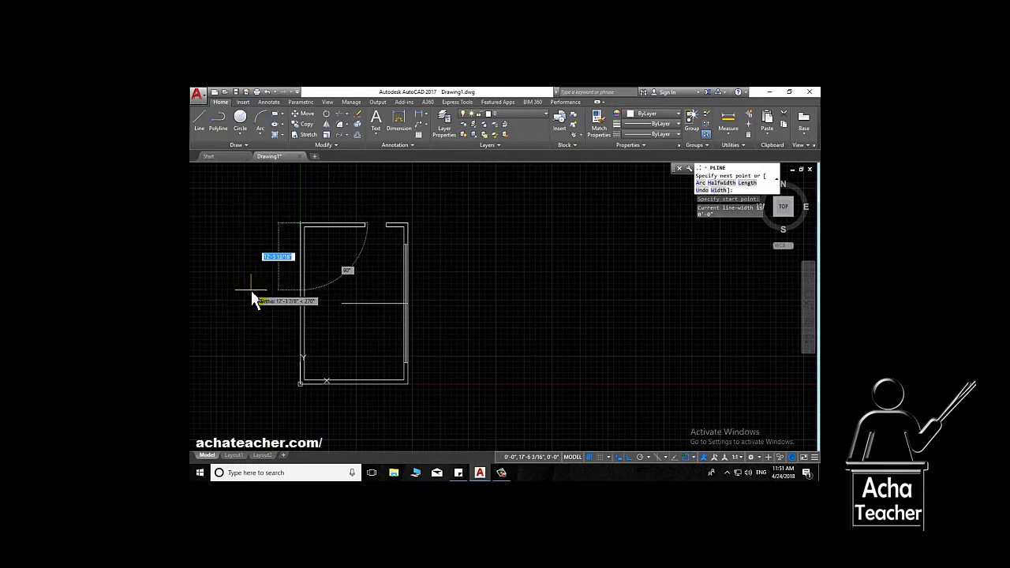
{"action": "key", "text": "Return"}
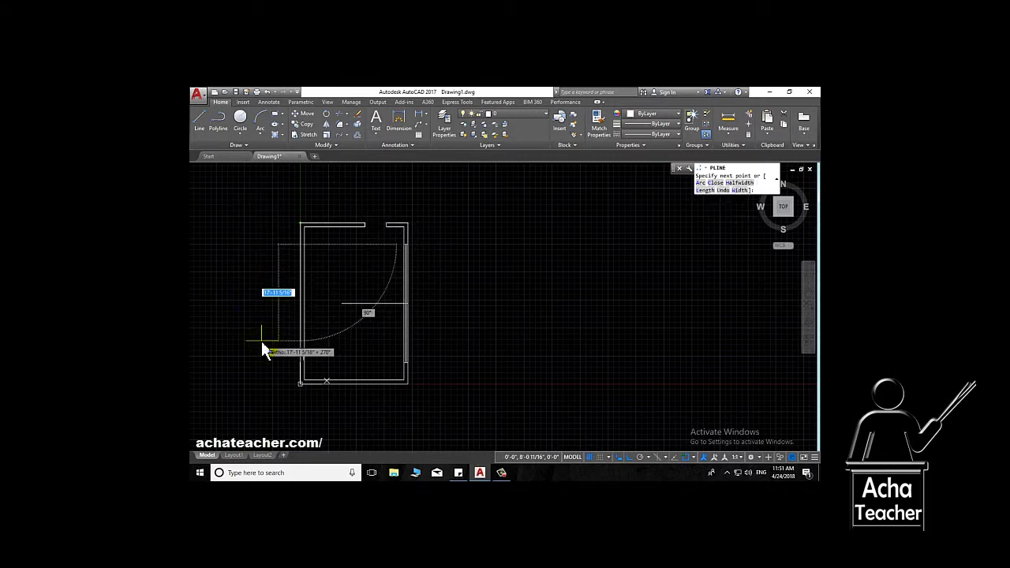
{"action": "key", "text": "Return"}
{"action": "key", "text": "Return"}
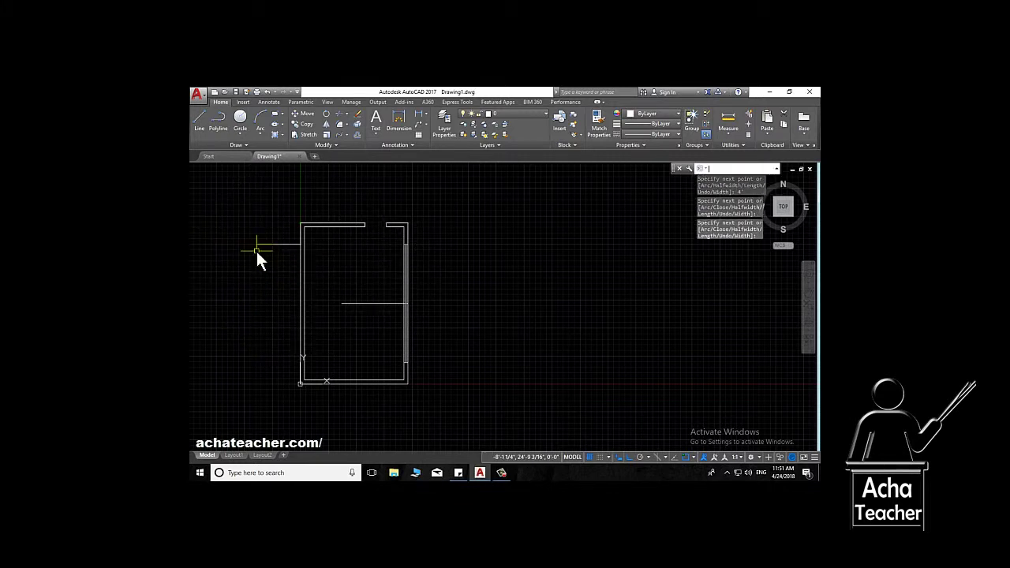
{"action": "left_click", "coordinate": [212, 154]}
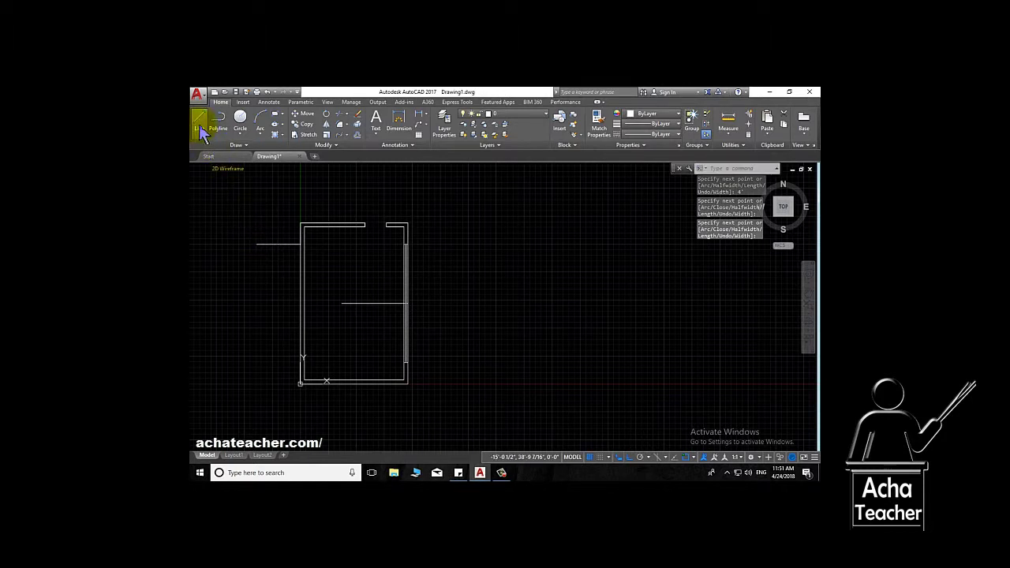
- Draw a polyline rising 4' from the room's lower-left corner, then running left outside the wall
{"action": "left_click", "coordinate": [219, 125]}
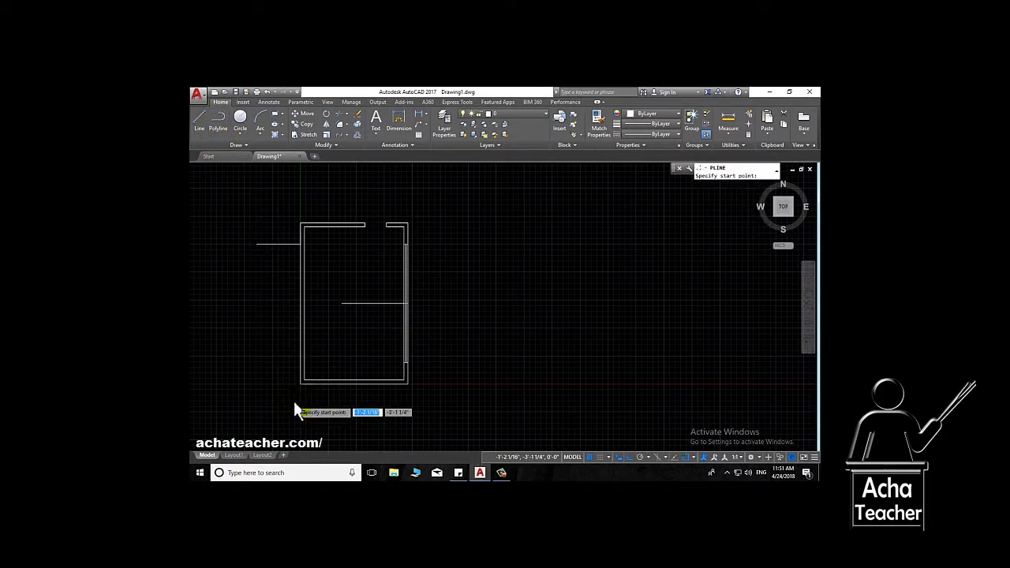
{"action": "scroll", "coordinate": [293, 401], "scroll_direction": "up", "scroll_amount": 4}
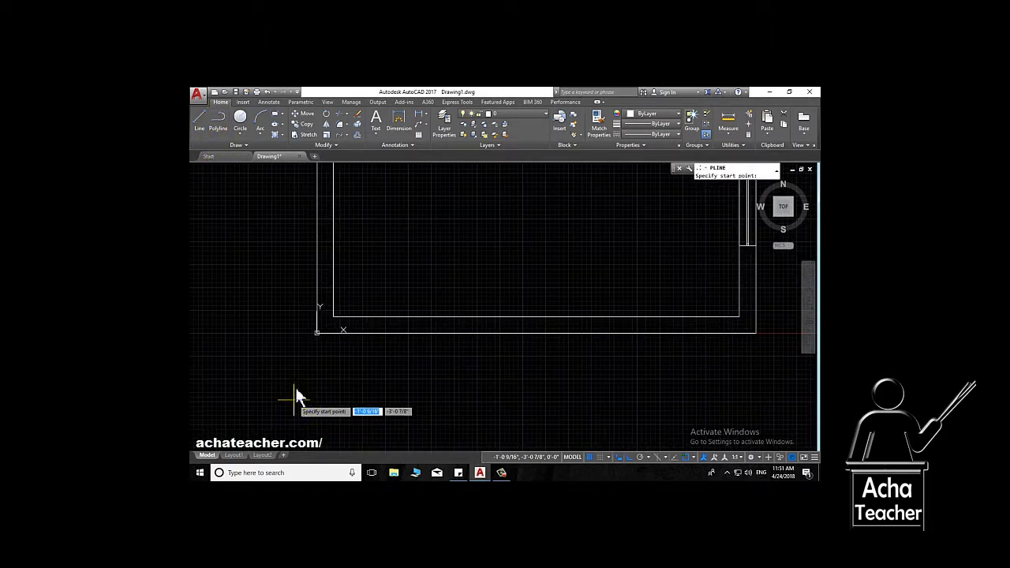
{"action": "left_click", "coordinate": [316, 334]}
{"action": "type", "text": "4'"}
{"action": "key", "text": "Return"}
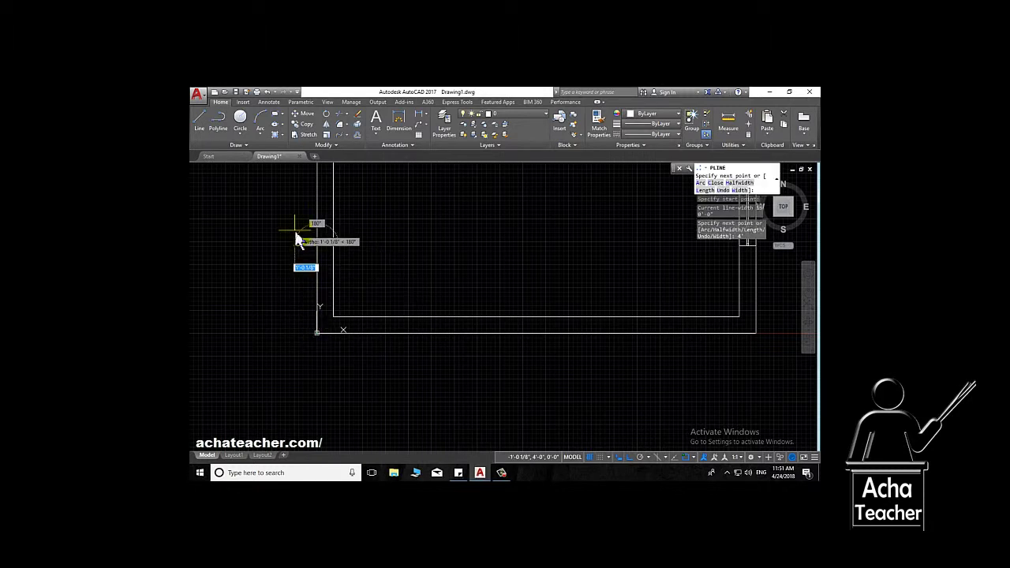
{"action": "left_click", "coordinate": [242, 246]}
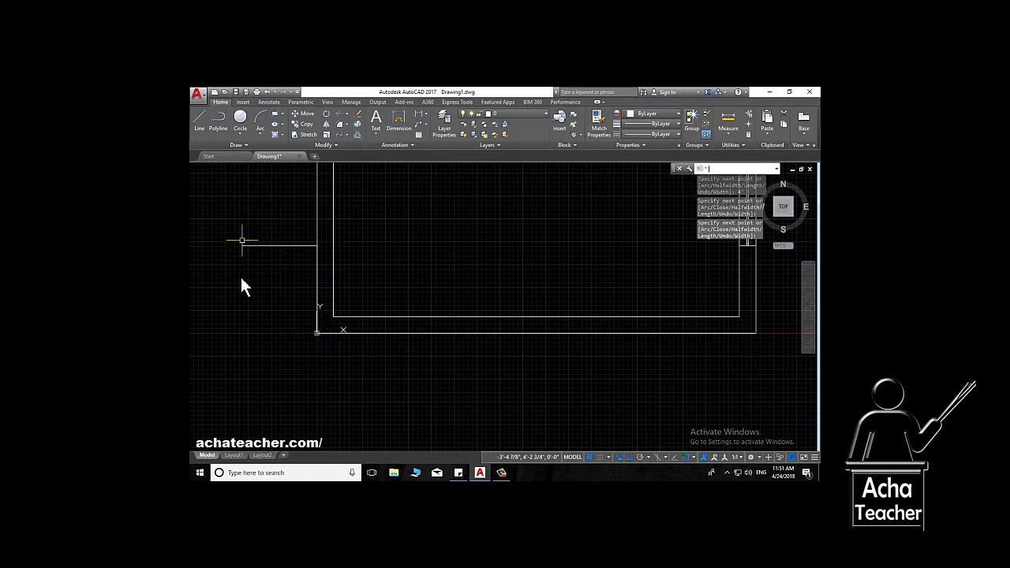
{"action": "scroll", "coordinate": [242, 280], "scroll_direction": "down", "scroll_amount": 4}
{"action": "mouse_move", "coordinate": [242, 282]}
{"action": "middle_mouse_down"}
{"action": "mouse_move", "coordinate": [285, 437]}
{"action": "mouse_move", "coordinate": [268, 365]}
{"action": "middle_mouse_up"}
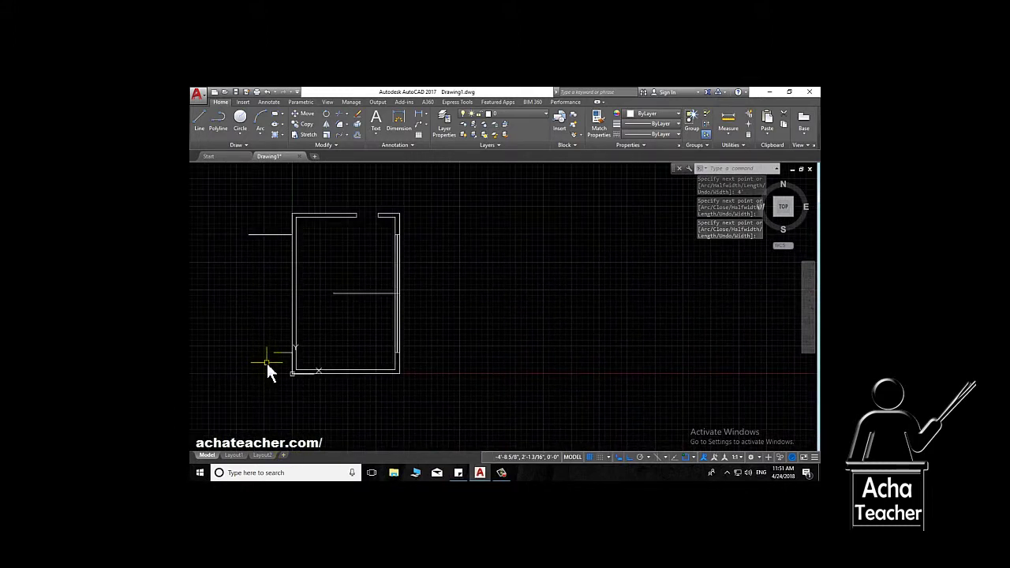
- Draw a polyline running left from the lower wall corner
{"action": "left_click", "coordinate": [218, 119]}
{"action": "left_click", "coordinate": [293, 234]}
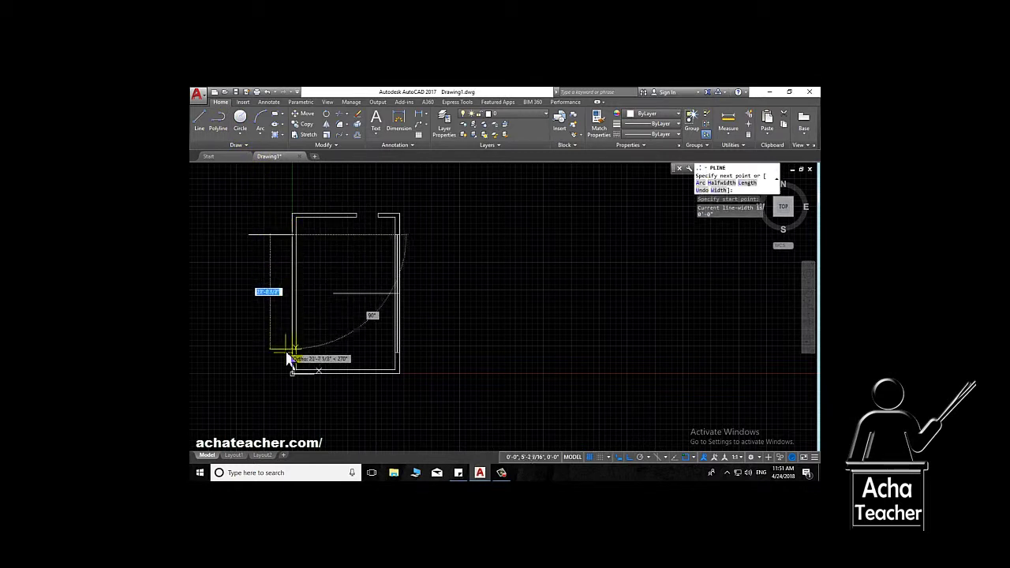
{"action": "left_click", "coordinate": [198, 348]}
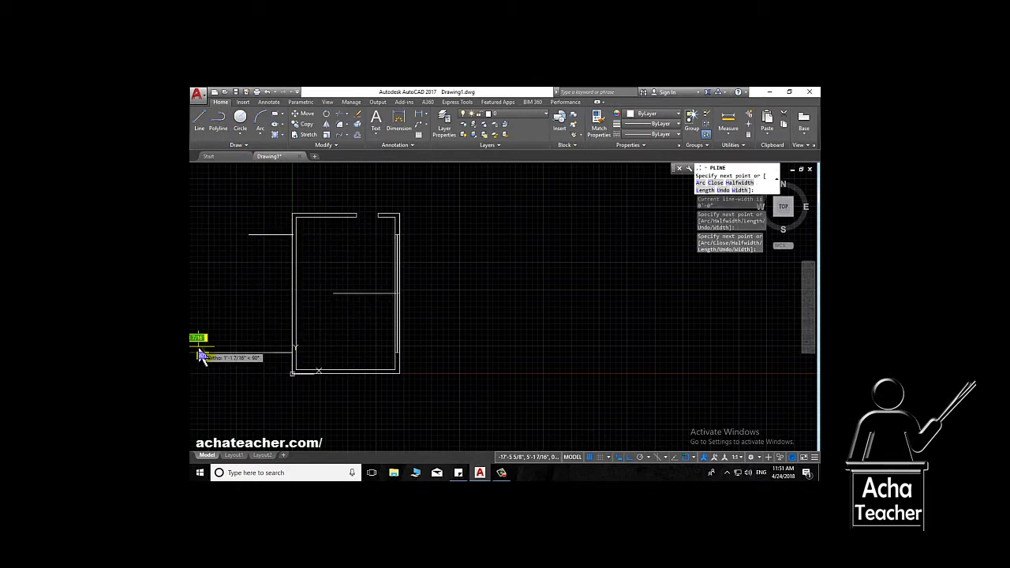
{"action": "key", "text": "Return"}
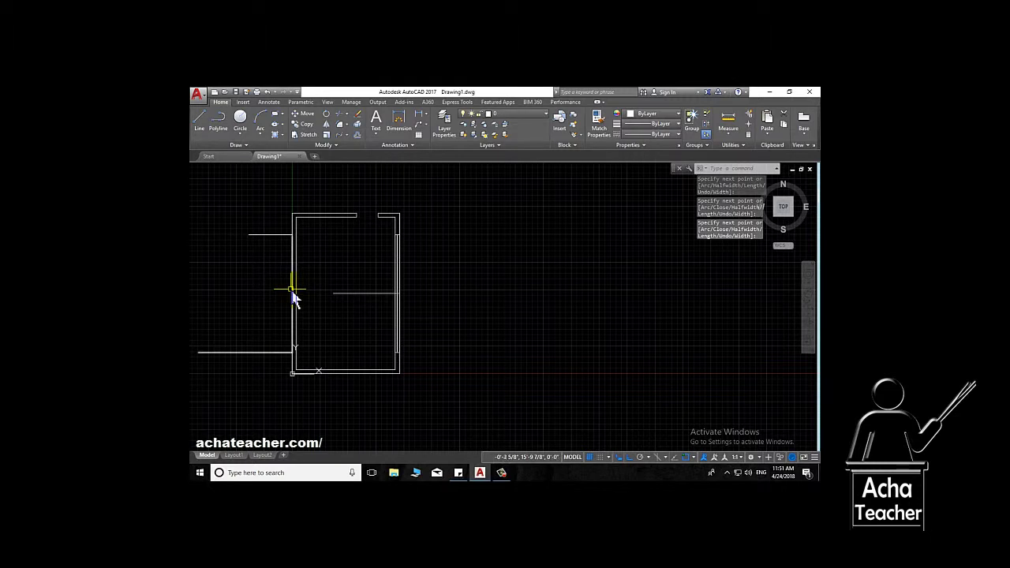
- Draw a short line from the left wall into the room
{"action": "left_click_drag", "start_coordinate": [294, 295], "coordinate": [360, 342]}
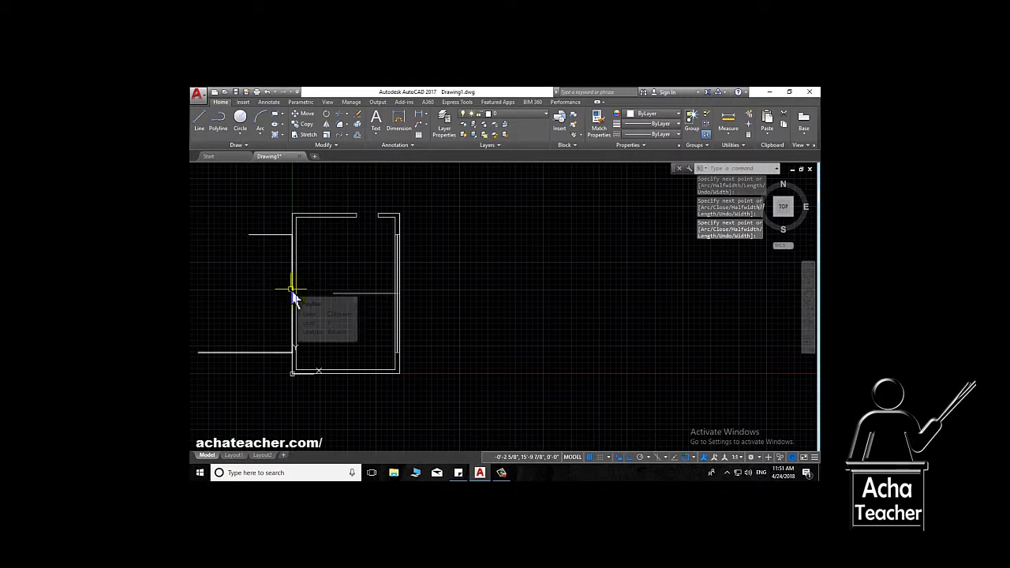
{"action": "left_click", "coordinate": [200, 124]}
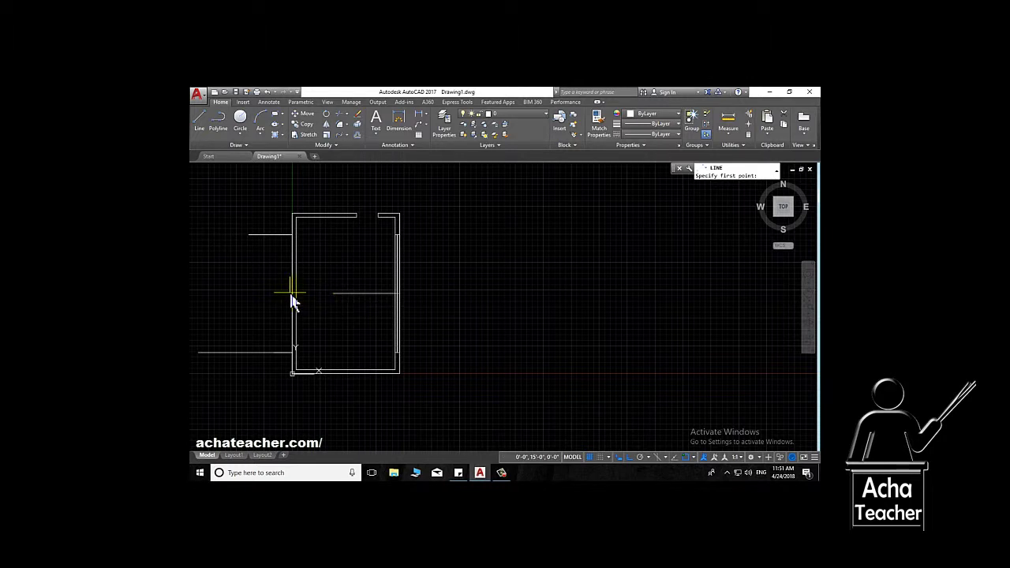
{"action": "left_click", "coordinate": [292, 292]}
{"action": "left_click", "coordinate": [315, 293]}
{"action": "key", "text": "Return"}
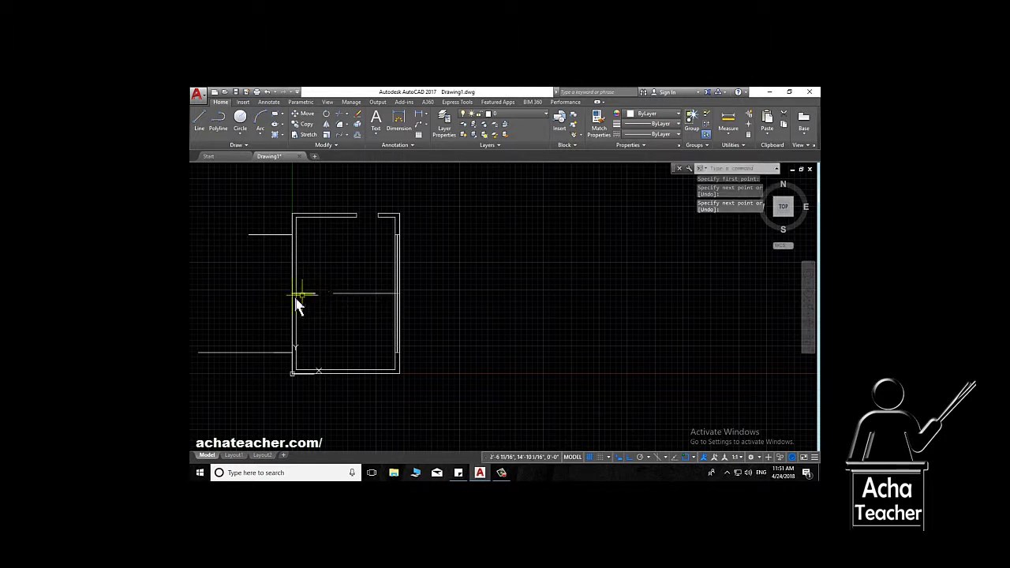
{"action": "scroll", "coordinate": [272, 299], "scroll_direction": "up", "scroll_amount": 2}
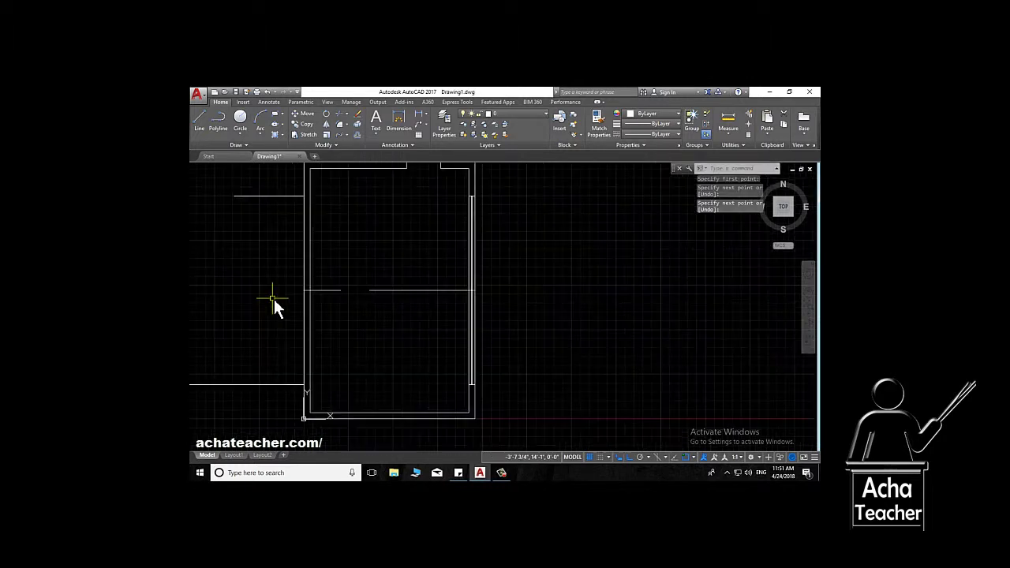
- Draw a window strip polyline in the left wall with a 2-inch segment and a 3-unit return
{"action": "left_click", "coordinate": [218, 122]}
{"action": "scroll", "coordinate": [254, 278], "scroll_direction": "up", "scroll_amount": 3}
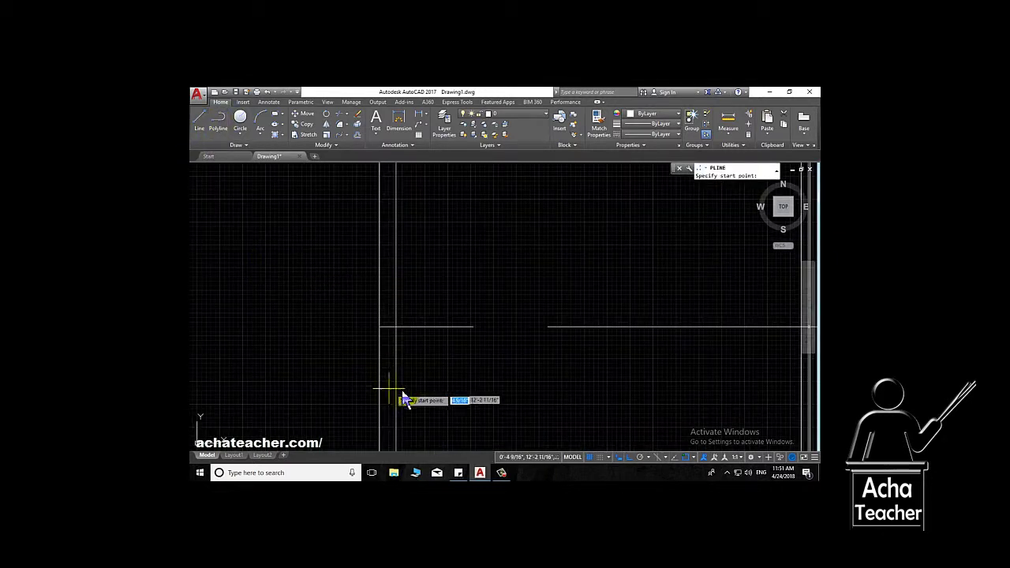
{"action": "left_click", "coordinate": [379, 325]}
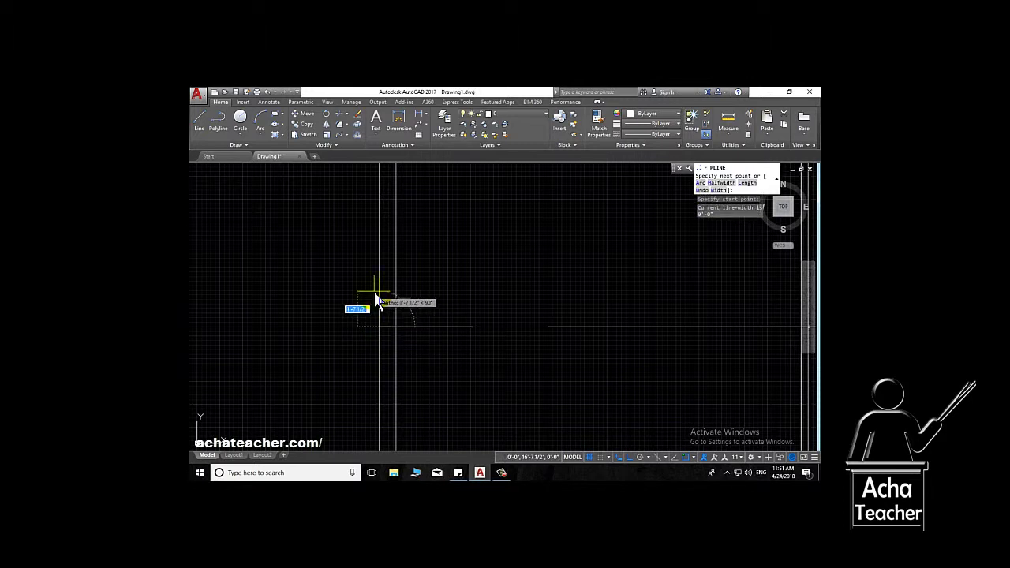
{"action": "type", "text": "2"}
{"action": "key", "text": "Return"}
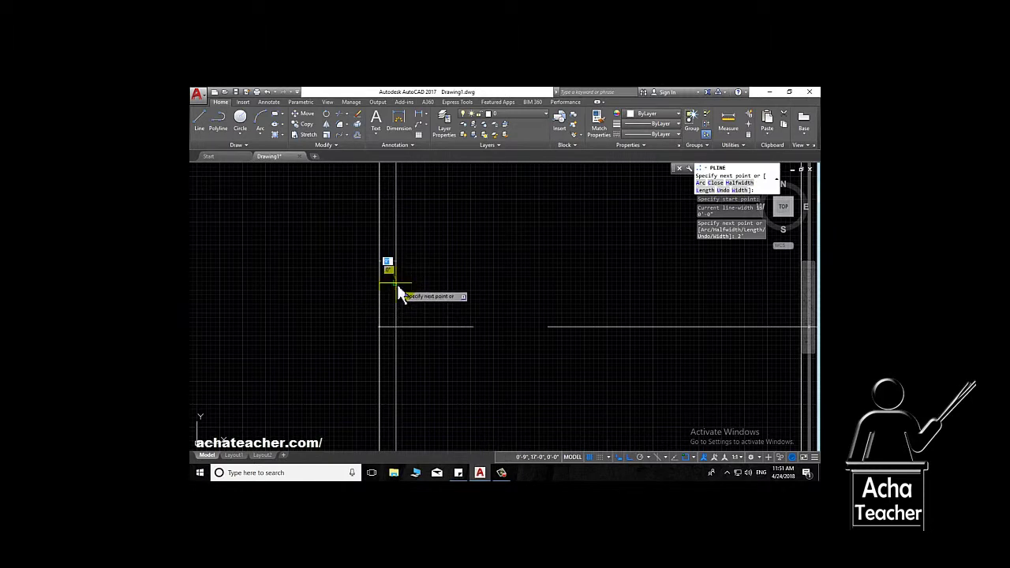
{"action": "left_click", "coordinate": [397, 284]}
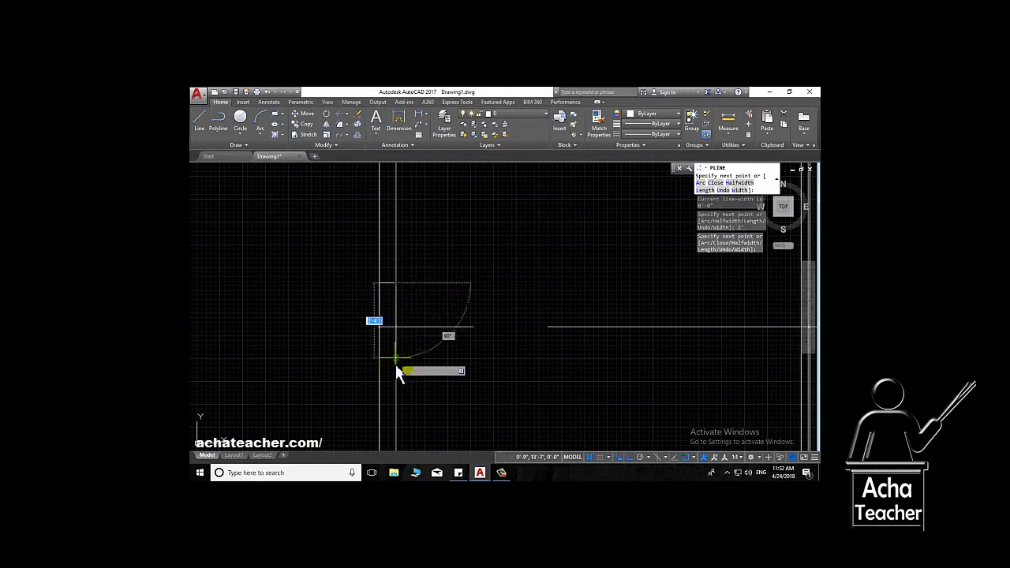
{"action": "type", "text": "3"}
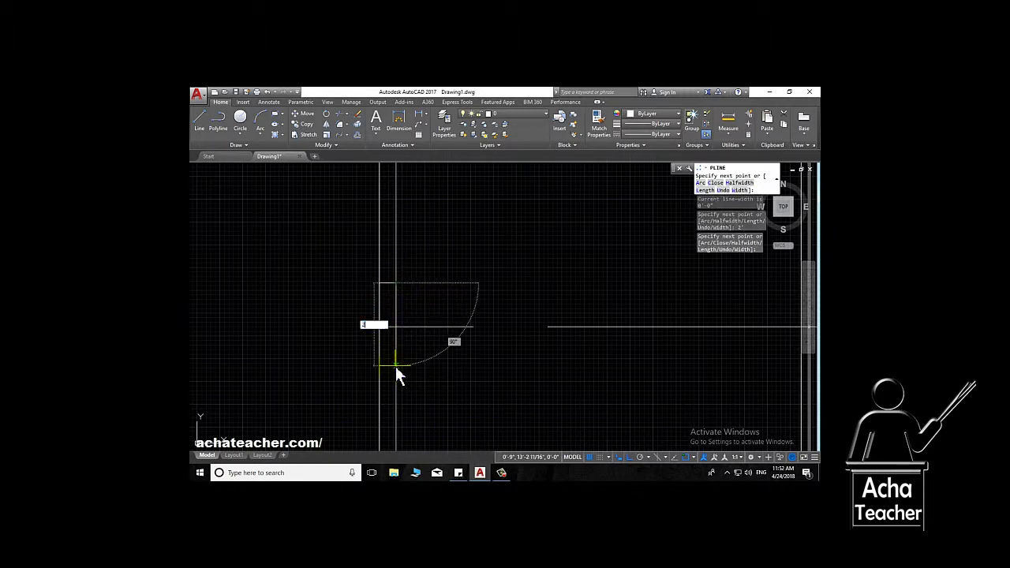
{"action": "key", "text": "Return"}
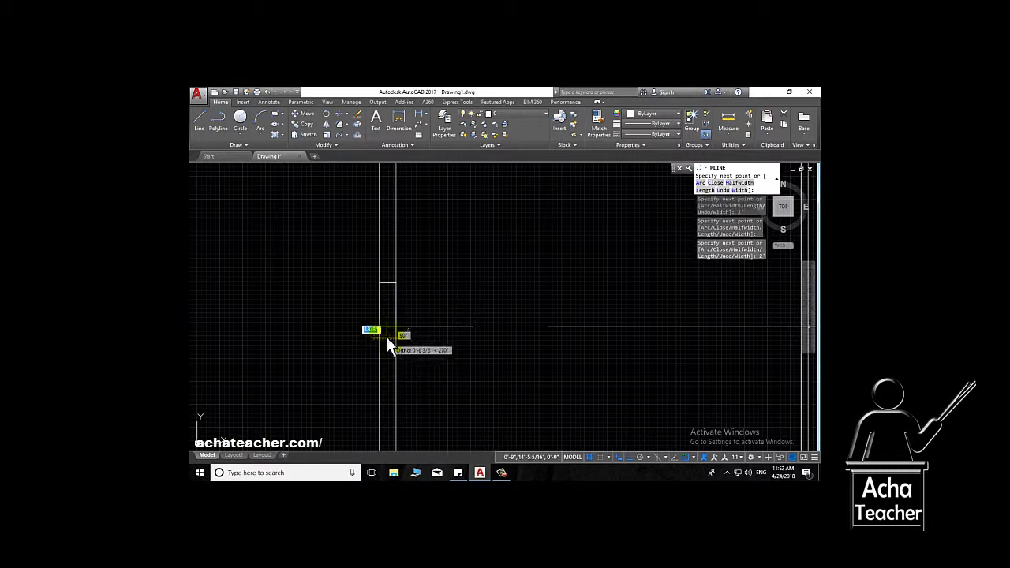
{"action": "key", "text": "Return"}
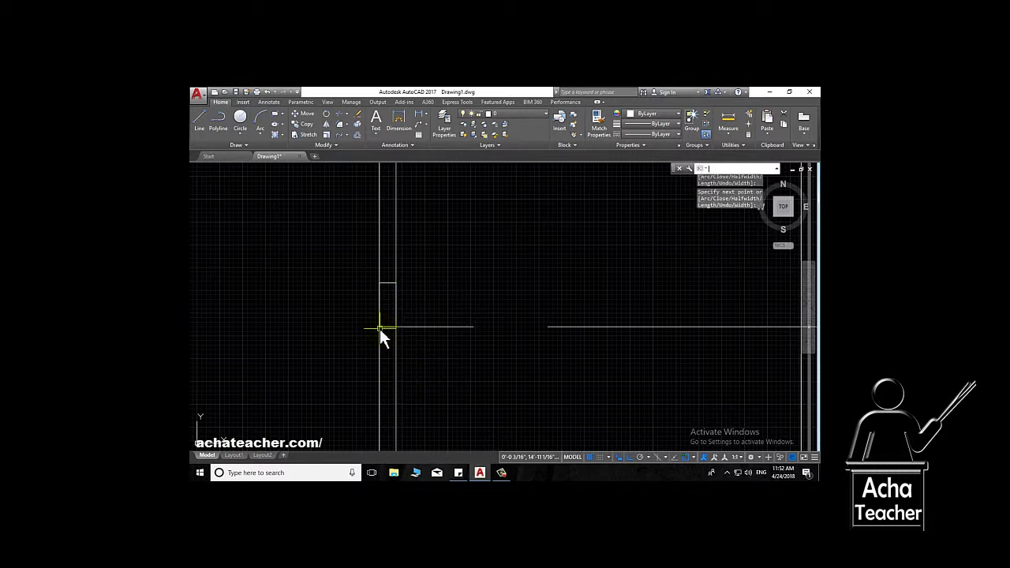
- Erase the temporary horizontal guide line
{"action": "left_click", "coordinate": [428, 325]}
{"action": "key", "text": "Delete"}
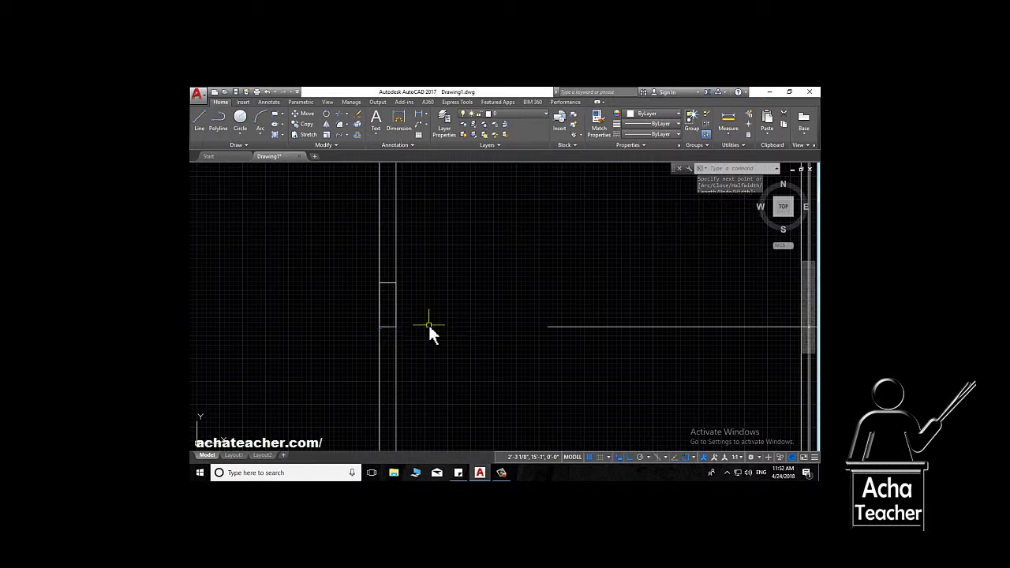
{"action": "scroll", "coordinate": [429, 326], "scroll_direction": "down", "scroll_amount": 5}
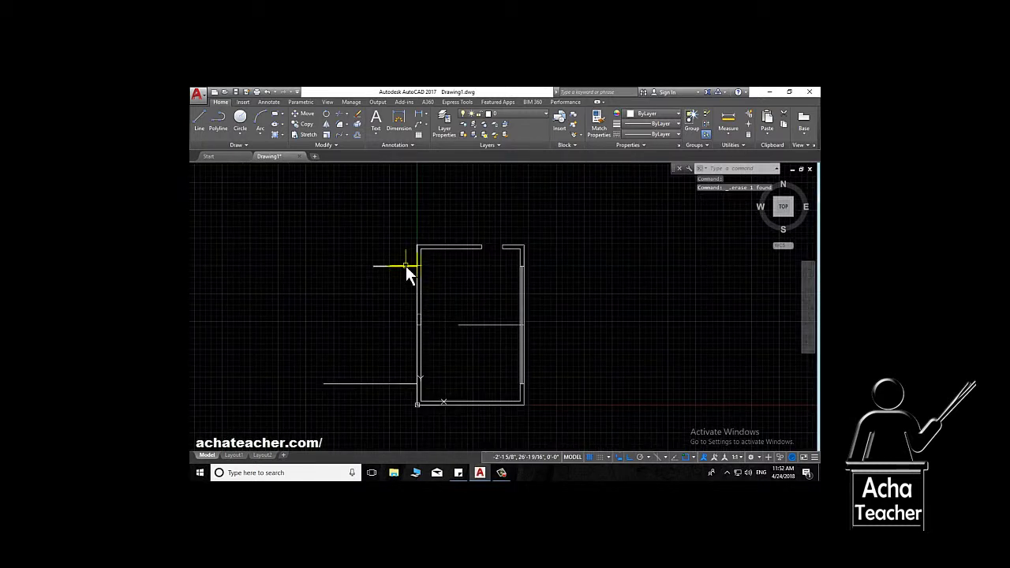
{"action": "scroll", "coordinate": [427, 288], "scroll_direction": "up", "scroll_amount": 4}
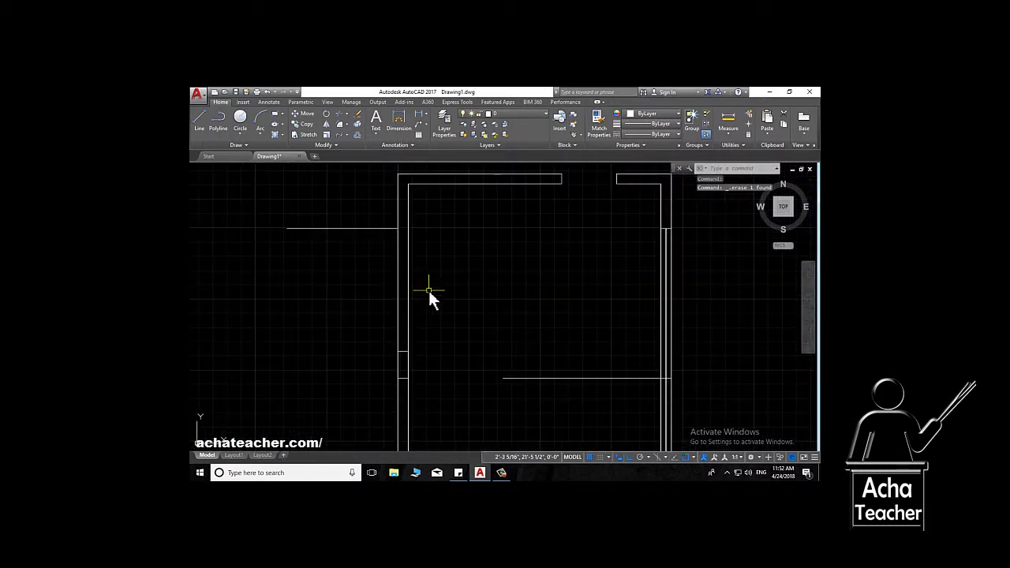
- Draw the first rectangle window strip between the left wall lines
{"action": "left_click", "coordinate": [276, 117]}
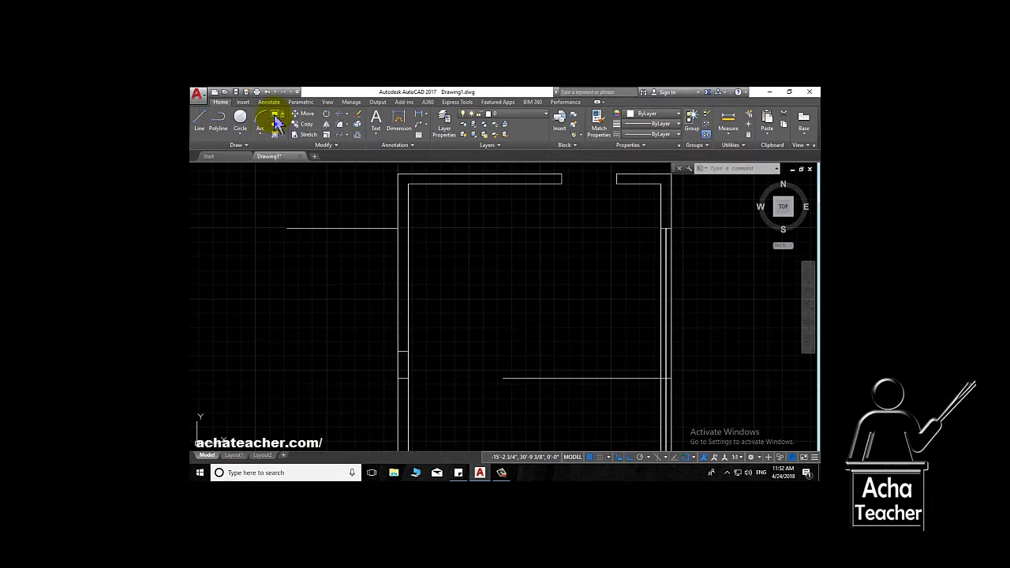
{"action": "left_click", "coordinate": [399, 230]}
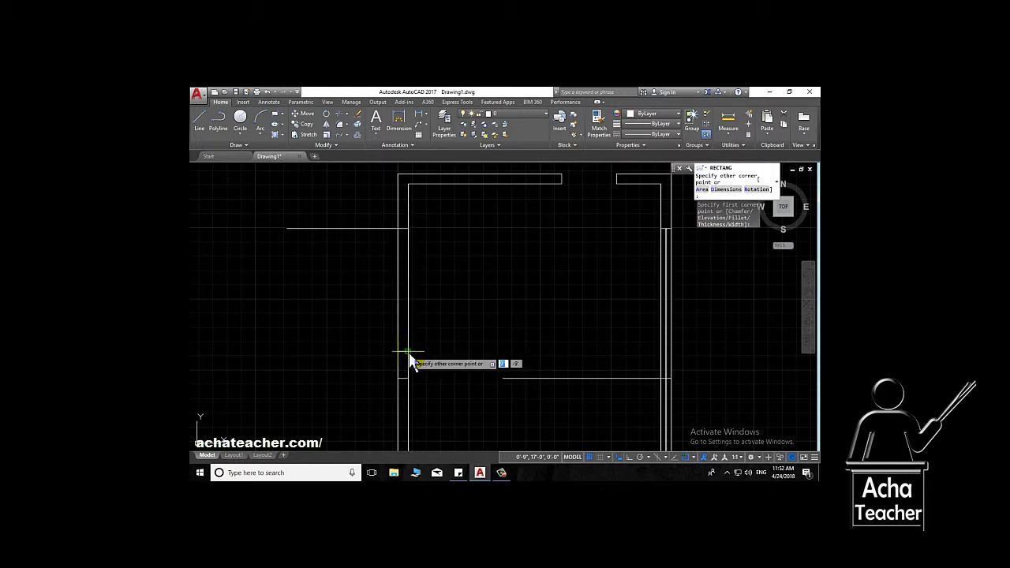
{"action": "left_click", "coordinate": [410, 359]}
{"action": "scroll", "coordinate": [432, 371], "scroll_direction": "down", "scroll_amount": 5}
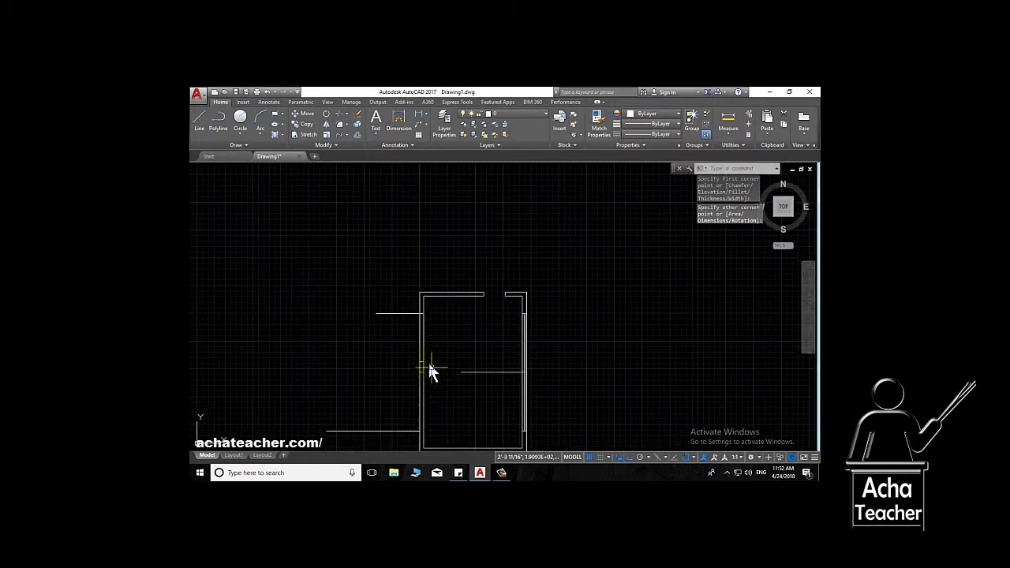
{"action": "middle_click_drag", "start_coordinate": [432, 373], "coordinate": [376, 255]}
- Draw a second rectangle in the lower left wall and erase the lower guide line
{"action": "left_click", "coordinate": [275, 115]}
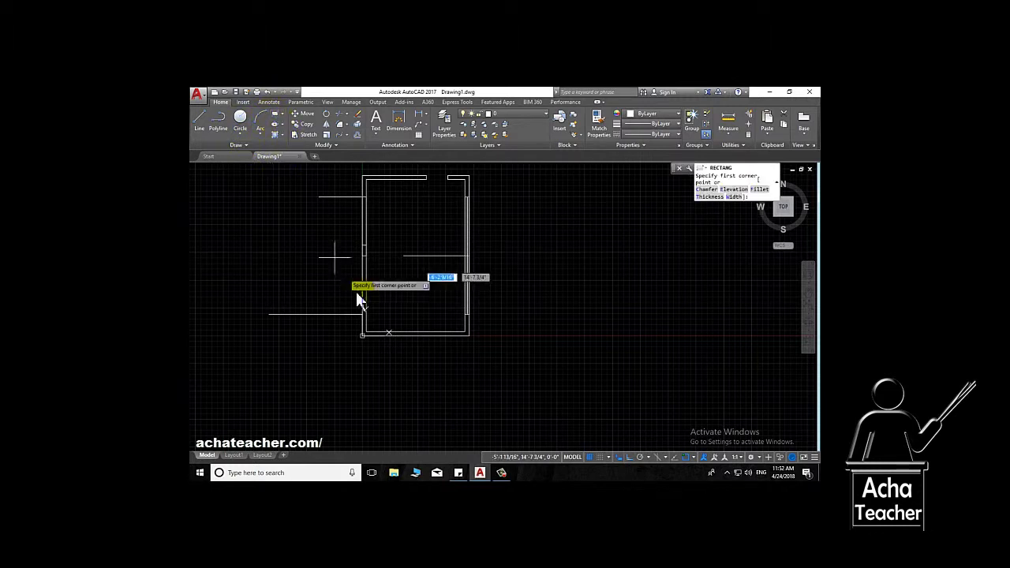
{"action": "scroll", "coordinate": [363, 293], "scroll_direction": "up", "scroll_amount": 5}
{"action": "scroll", "coordinate": [334, 246], "scroll_direction": "down", "scroll_amount": 3}
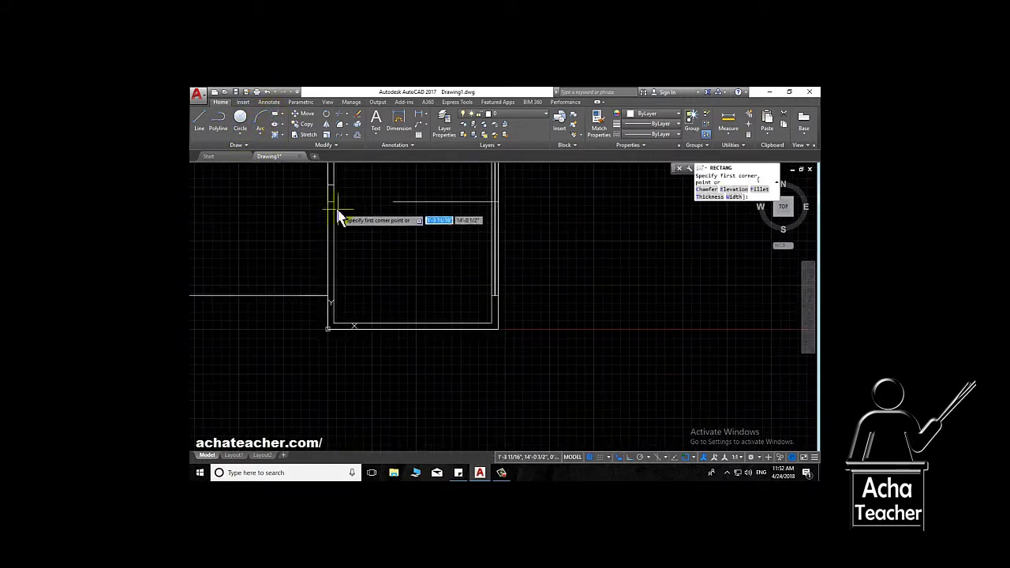
{"action": "left_click", "coordinate": [333, 208]}
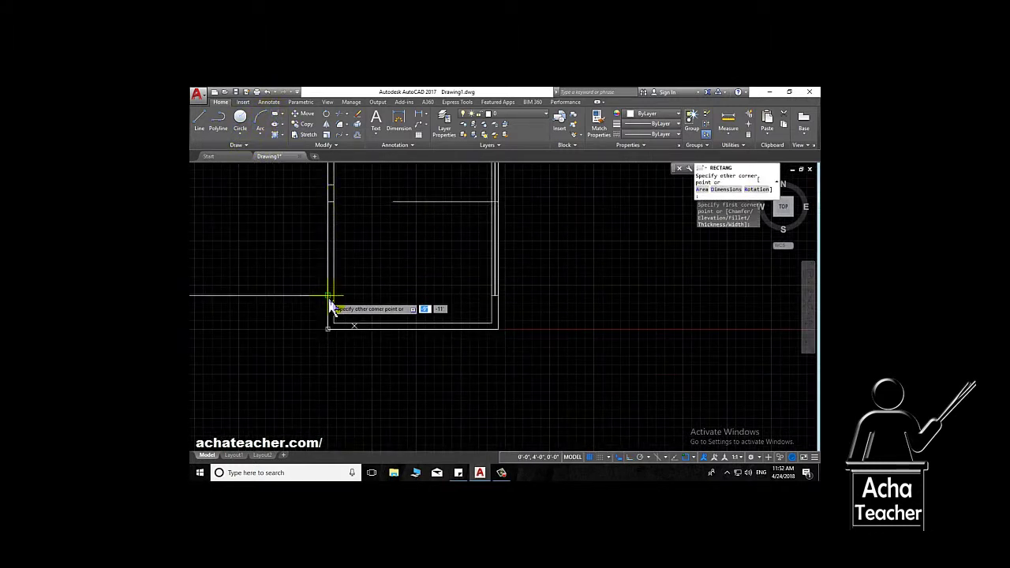
{"action": "left_click", "coordinate": [330, 299]}
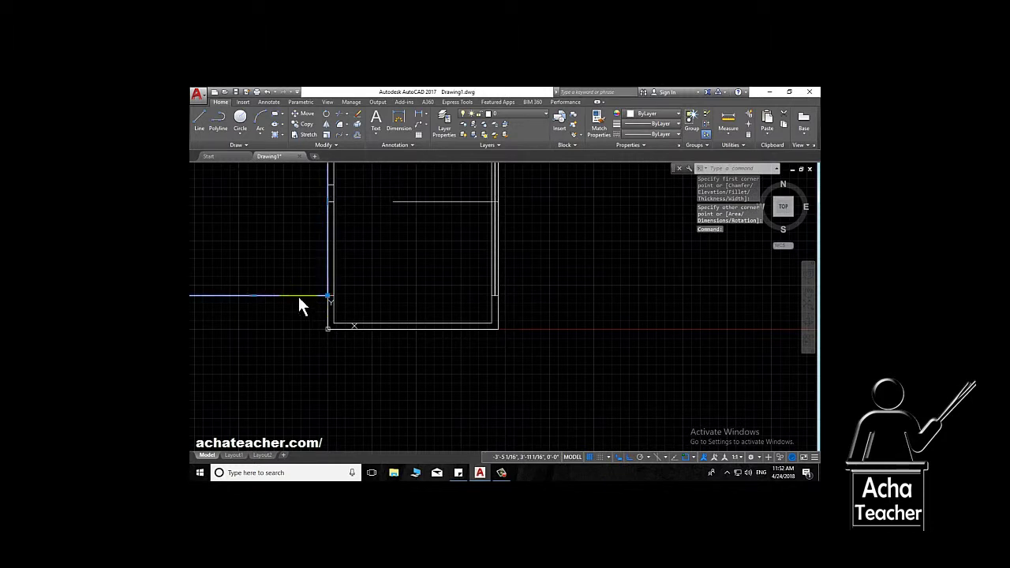
{"action": "key", "text": "Delete"}
{"action": "middle_click_drag", "start_coordinate": [303, 304], "coordinate": [310, 366]}
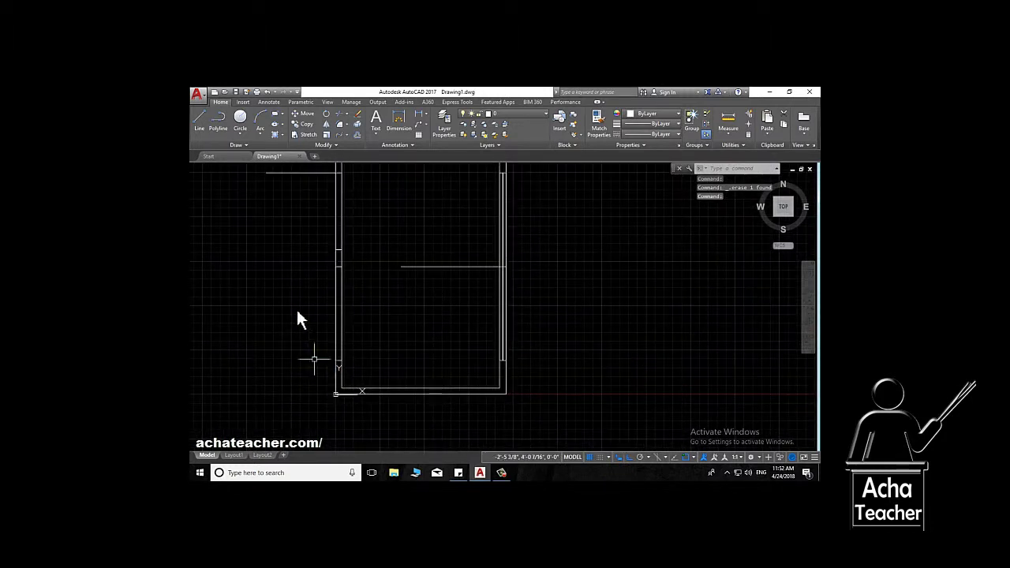
- Draw a short vertical line inside the left wall from its top edge
{"action": "middle_click_drag", "start_coordinate": [311, 286], "coordinate": [325, 343]}
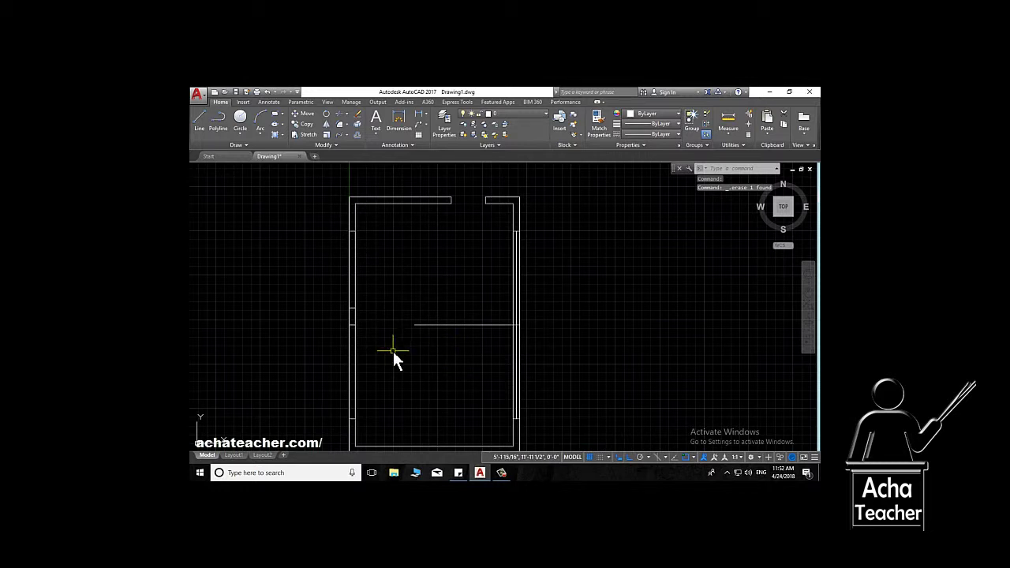
{"action": "scroll", "coordinate": [427, 364], "scroll_direction": "down", "scroll_amount": 2}
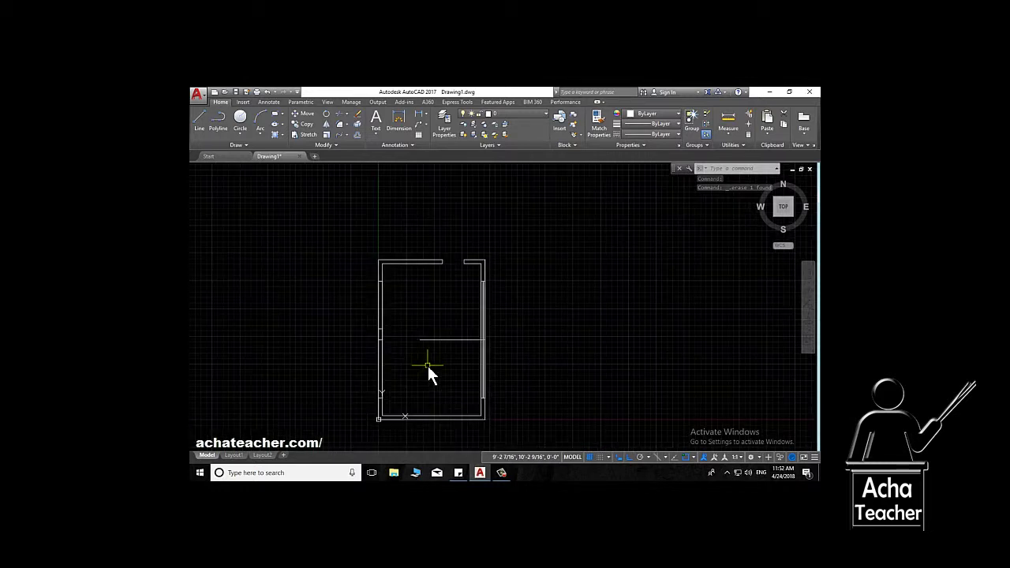
{"action": "middle_click_drag", "start_coordinate": [427, 364], "coordinate": [397, 304]}
{"action": "scroll", "coordinate": [461, 246], "scroll_direction": "up", "scroll_amount": 5}
{"action": "scroll", "coordinate": [459, 245], "scroll_direction": "down", "scroll_amount": 5}
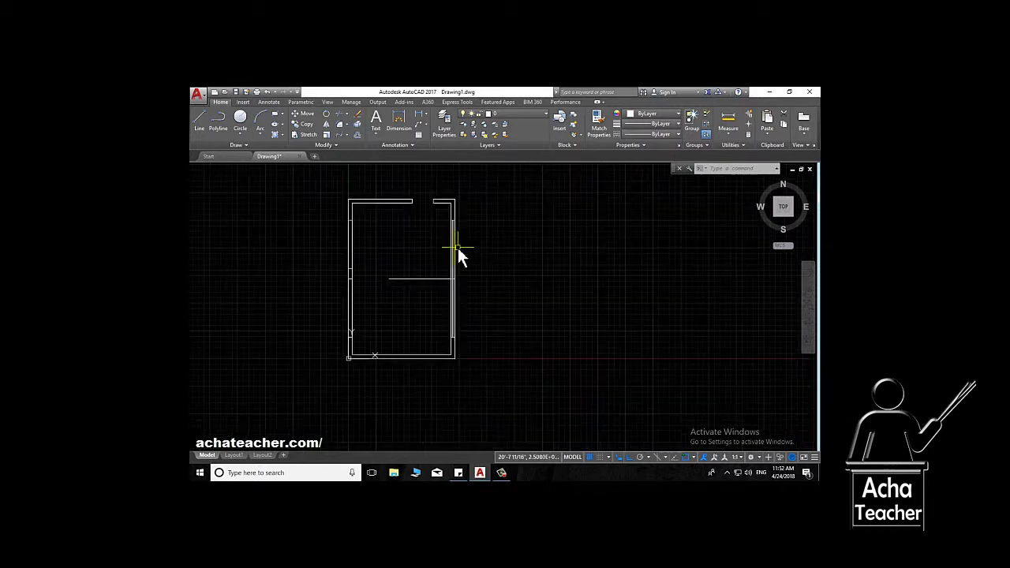
{"action": "scroll", "coordinate": [357, 240], "scroll_direction": "up", "scroll_amount": 5}
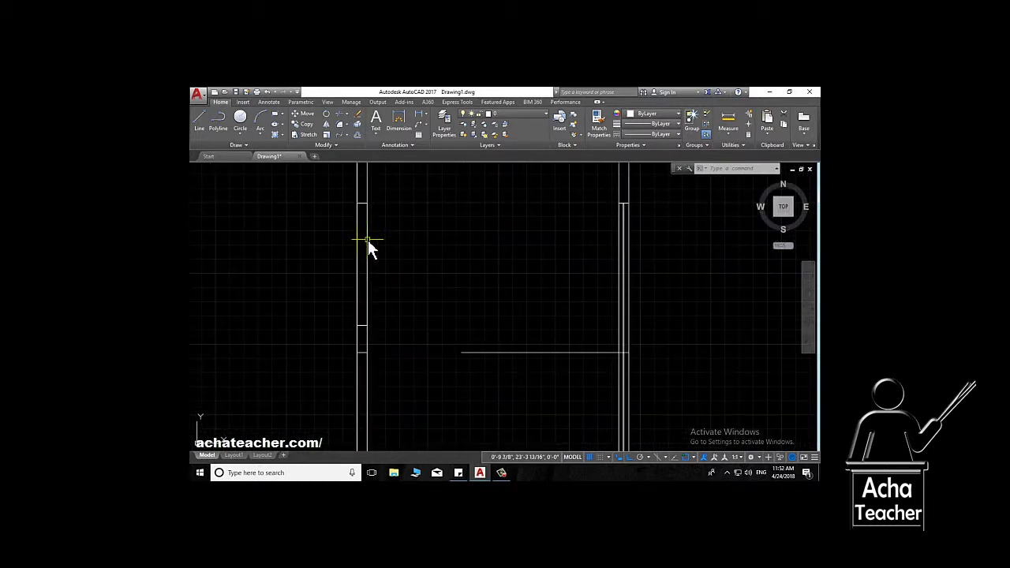
{"action": "scroll", "coordinate": [368, 242], "scroll_direction": "down", "scroll_amount": 5}
{"action": "scroll", "coordinate": [362, 230], "scroll_direction": "up", "scroll_amount": 5}
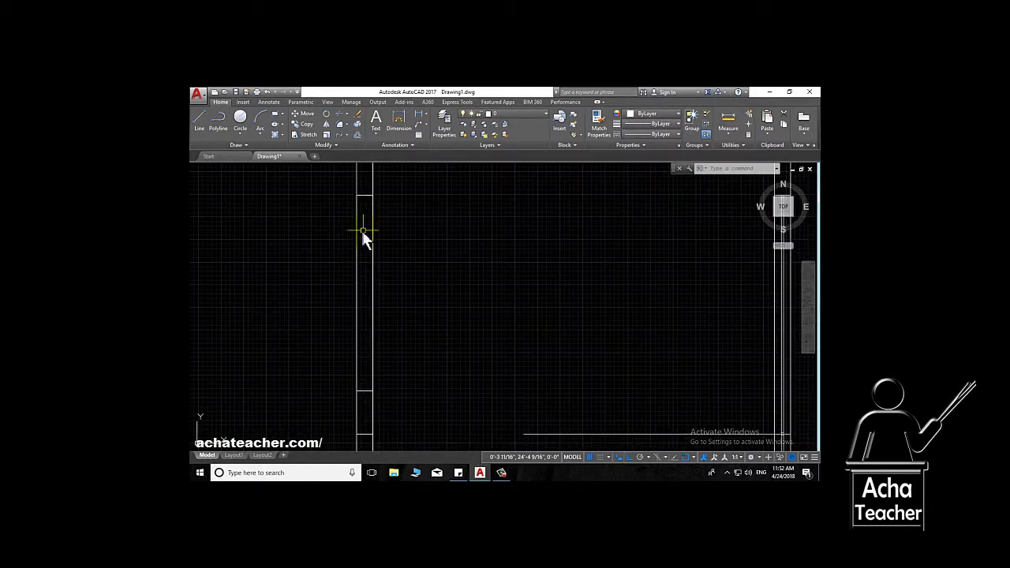
{"action": "left_click", "coordinate": [201, 122]}
{"action": "scroll", "coordinate": [363, 198], "scroll_direction": "up", "scroll_amount": 5}
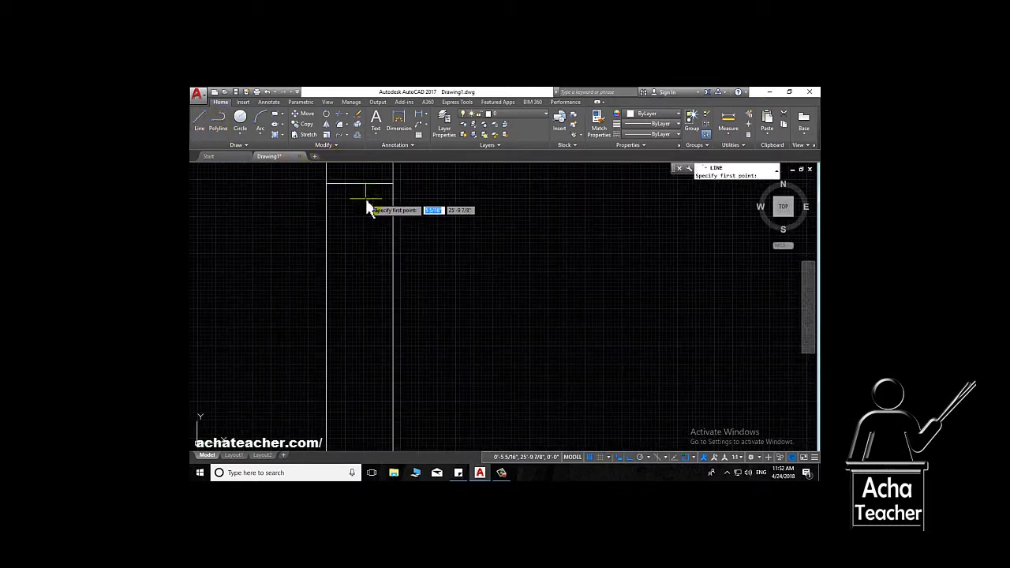
{"action": "left_click", "coordinate": [360, 184]}
{"action": "left_click", "coordinate": [365, 265]}
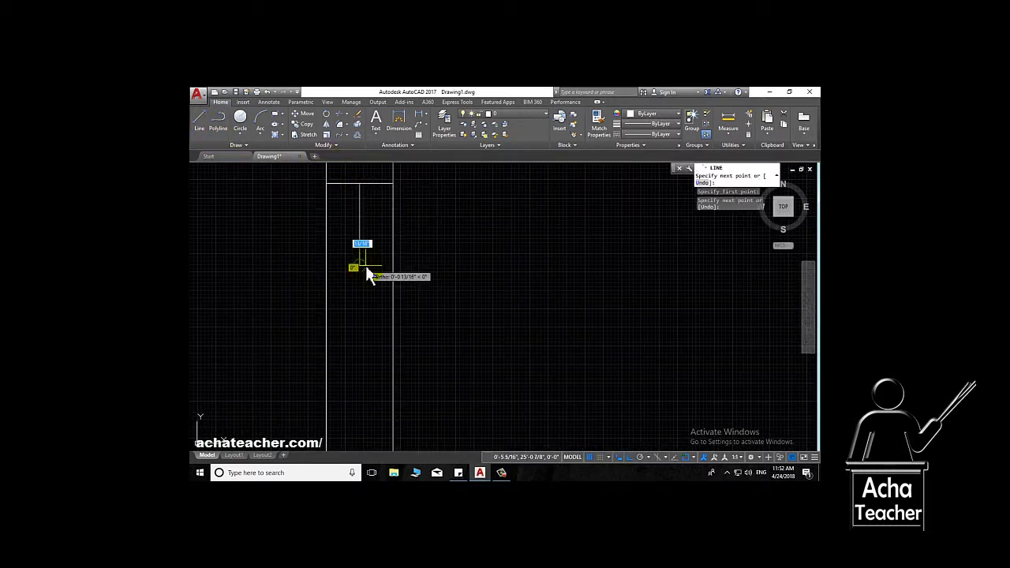
{"action": "key", "text": "Return"}
- Draw a second short vertical line inside the left wall
{"action": "scroll", "coordinate": [361, 268], "scroll_direction": "down", "scroll_amount": 4}
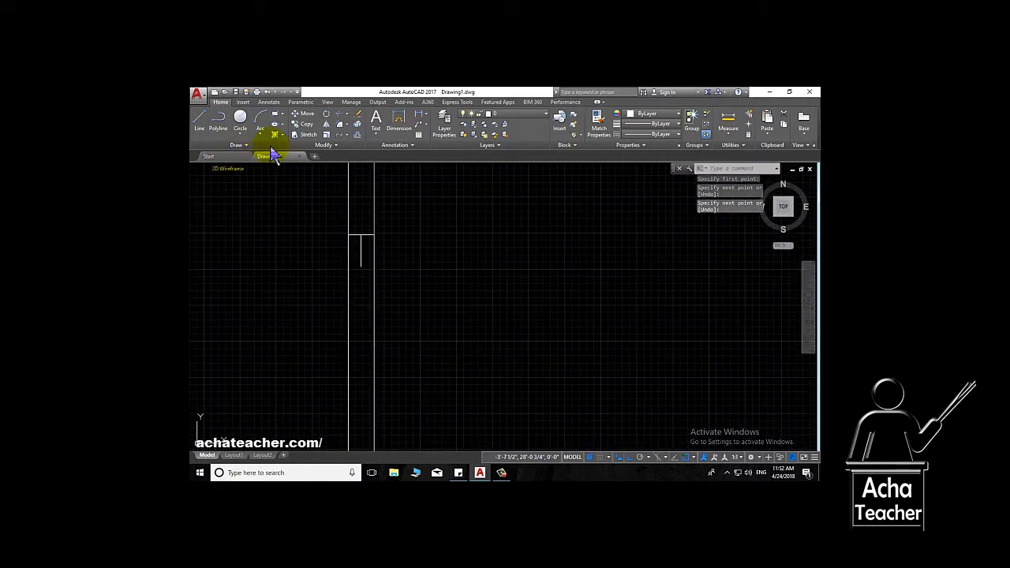
{"action": "scroll", "coordinate": [359, 316], "scroll_direction": "down", "scroll_amount": 5}
{"action": "middle_click_drag", "start_coordinate": [363, 338], "coordinate": [341, 273]}
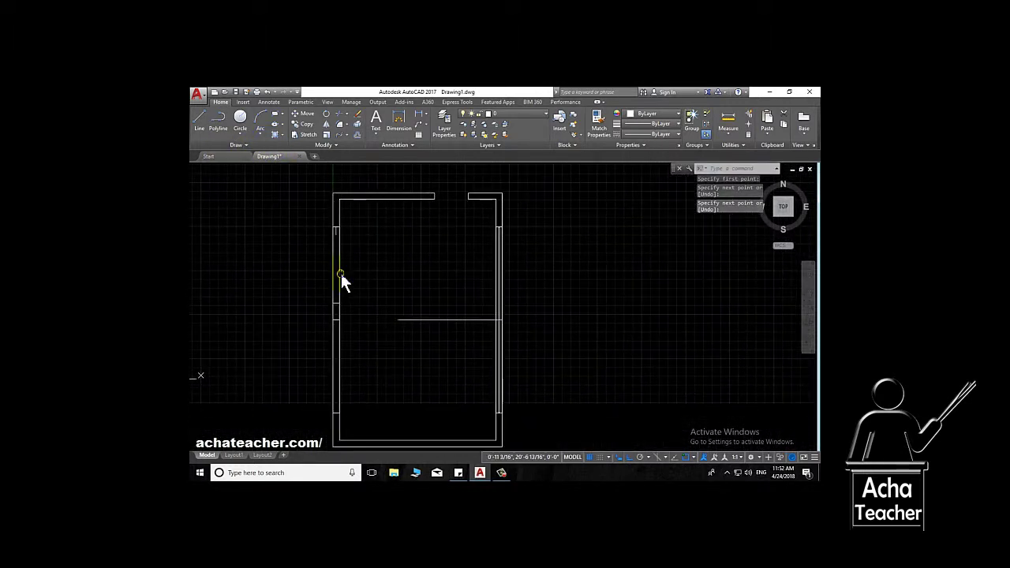
{"action": "left_click", "coordinate": [207, 125]}
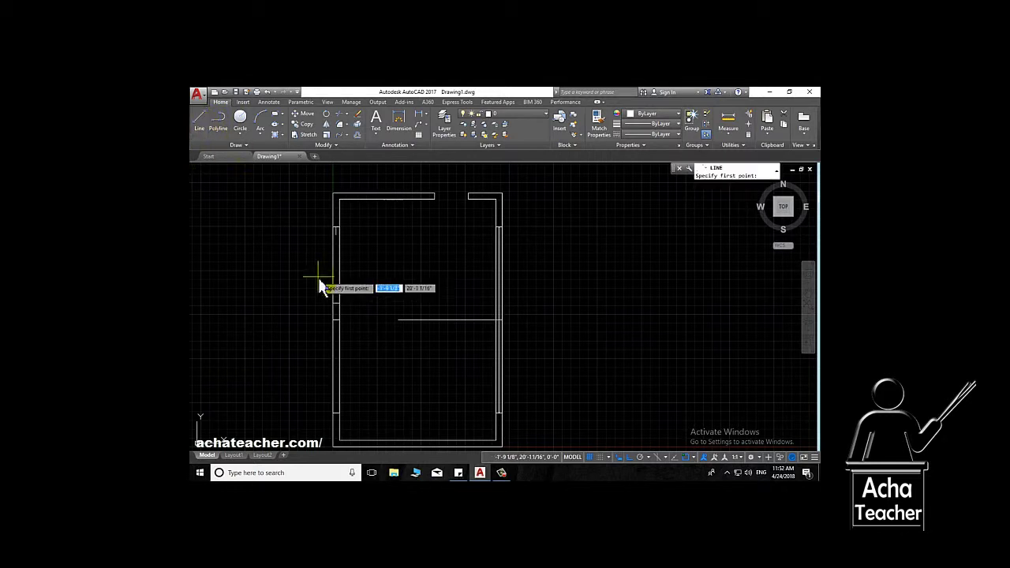
{"action": "scroll", "coordinate": [318, 280], "scroll_direction": "up", "scroll_amount": 3}
{"action": "left_click", "coordinate": [378, 355]}
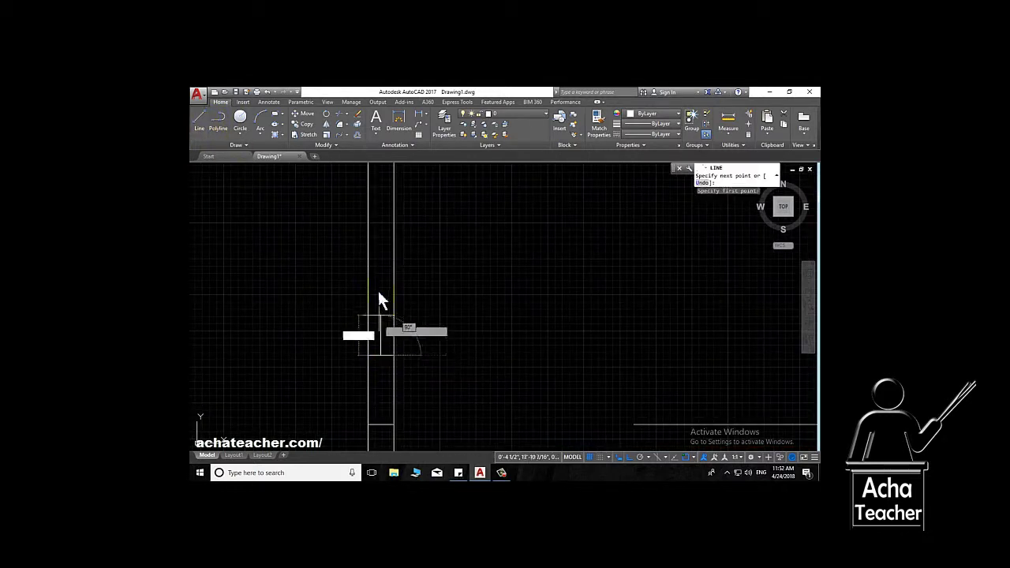
{"action": "left_click", "coordinate": [378, 285]}
{"action": "scroll", "coordinate": [377, 296], "scroll_direction": "down", "scroll_amount": 1}
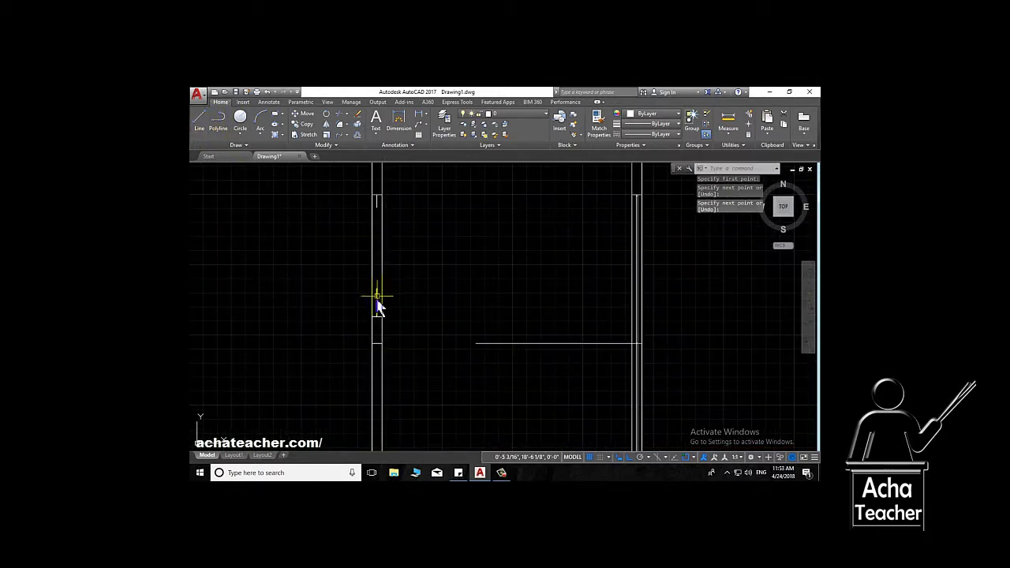
{"action": "scroll", "coordinate": [304, 351], "scroll_direction": "down", "scroll_amount": 2}
{"action": "scroll", "coordinate": [300, 261], "scroll_direction": "up", "scroll_amount": 3}
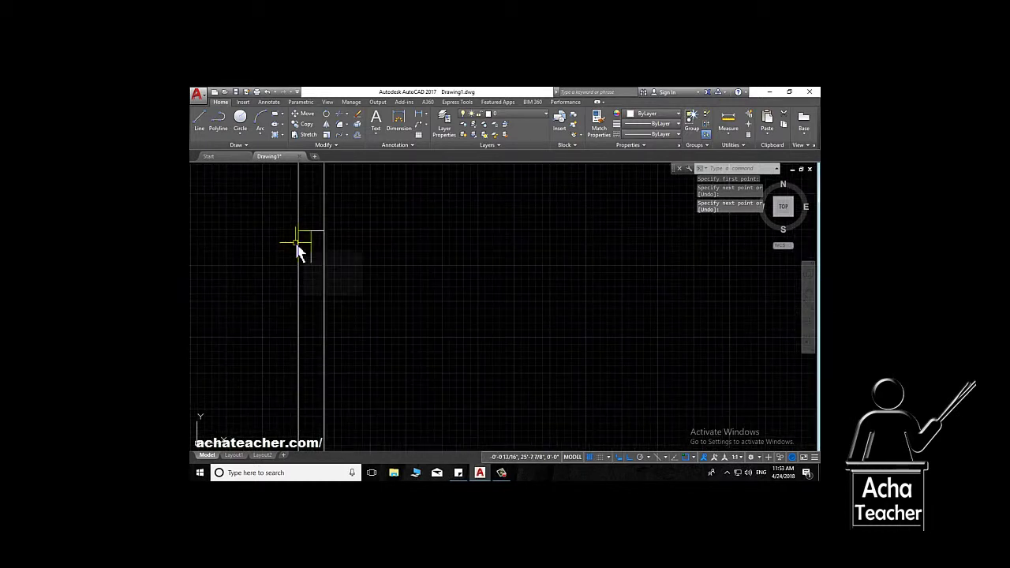
{"action": "scroll", "coordinate": [304, 280], "scroll_direction": "down", "scroll_amount": 3}
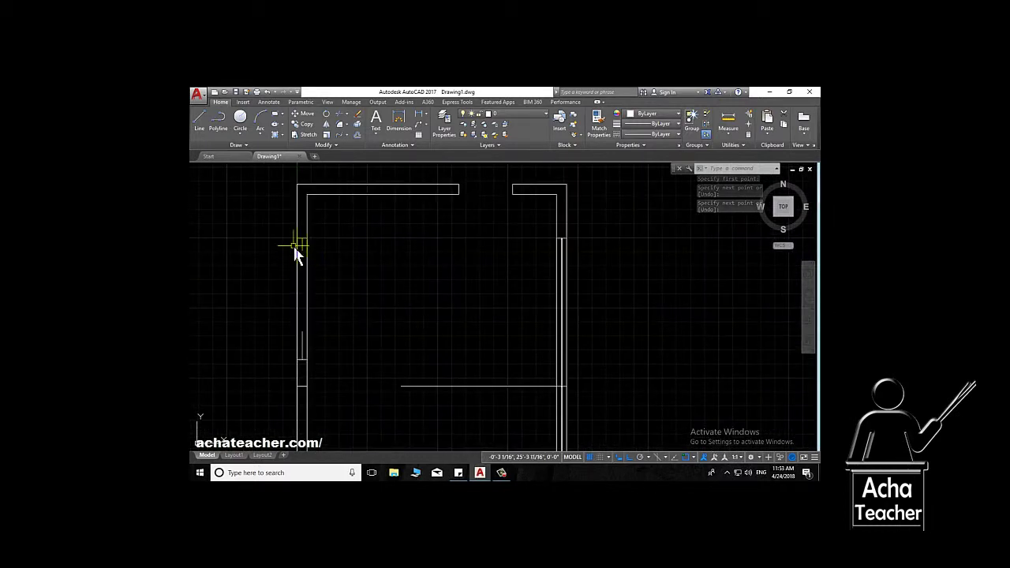
{"action": "scroll", "coordinate": [294, 245], "scroll_direction": "down", "scroll_amount": 2}
{"action": "scroll", "coordinate": [307, 279], "scroll_direction": "up", "scroll_amount": 2}
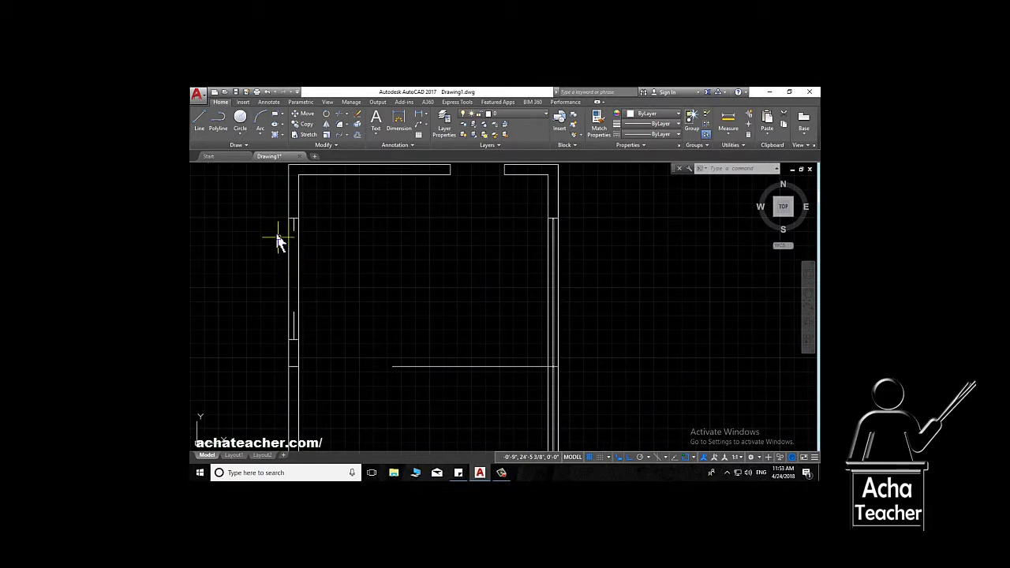
{"action": "scroll", "coordinate": [276, 234], "scroll_direction": "up", "scroll_amount": 2}
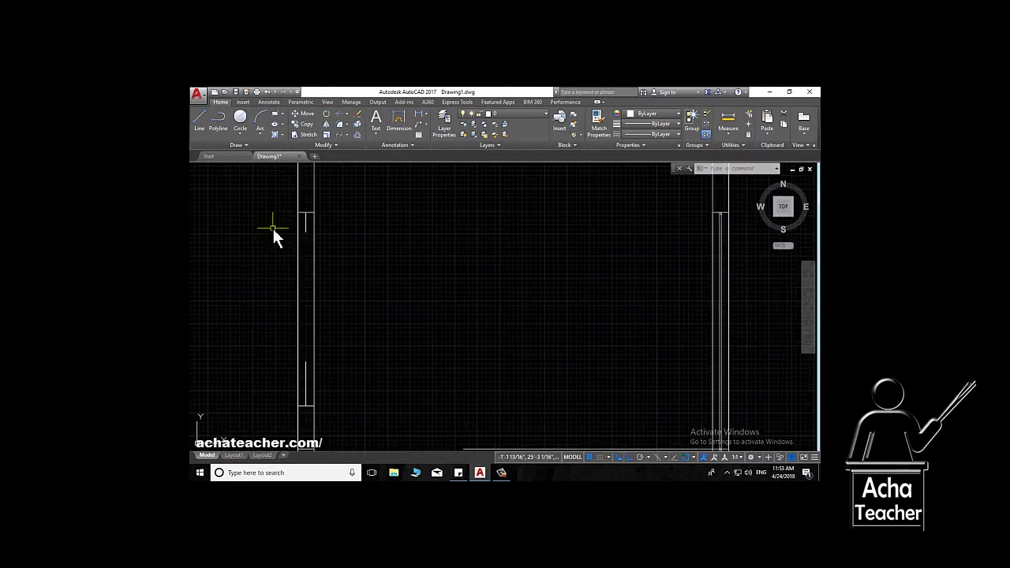
- Draw the thin polyline window strip inside the left wall, closing it at the top
{"action": "left_click", "coordinate": [218, 129]}
{"action": "scroll", "coordinate": [266, 181], "scroll_direction": "up", "scroll_amount": 2}
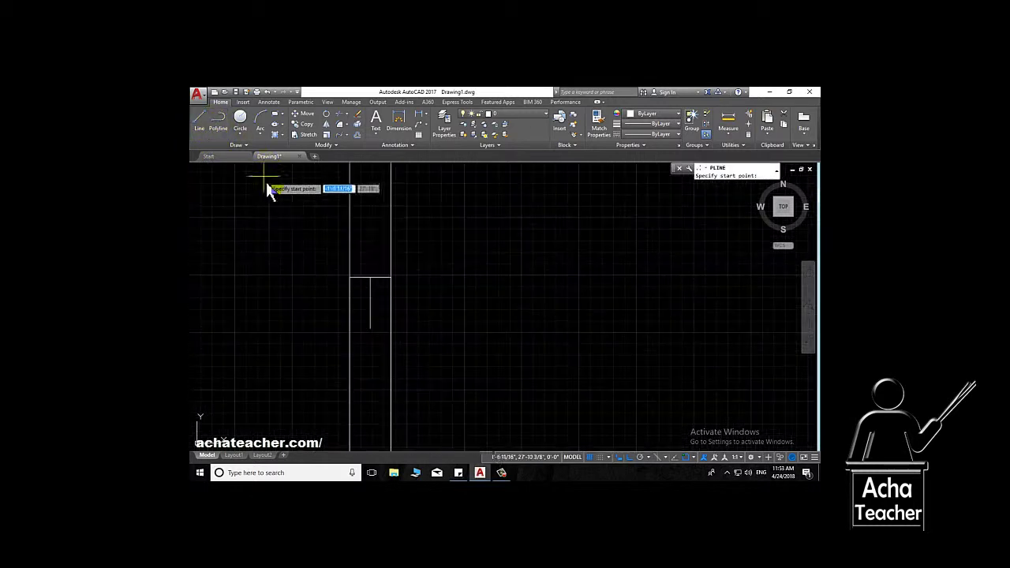
{"action": "left_click", "coordinate": [371, 281]}
{"action": "type", "text": "1'"}
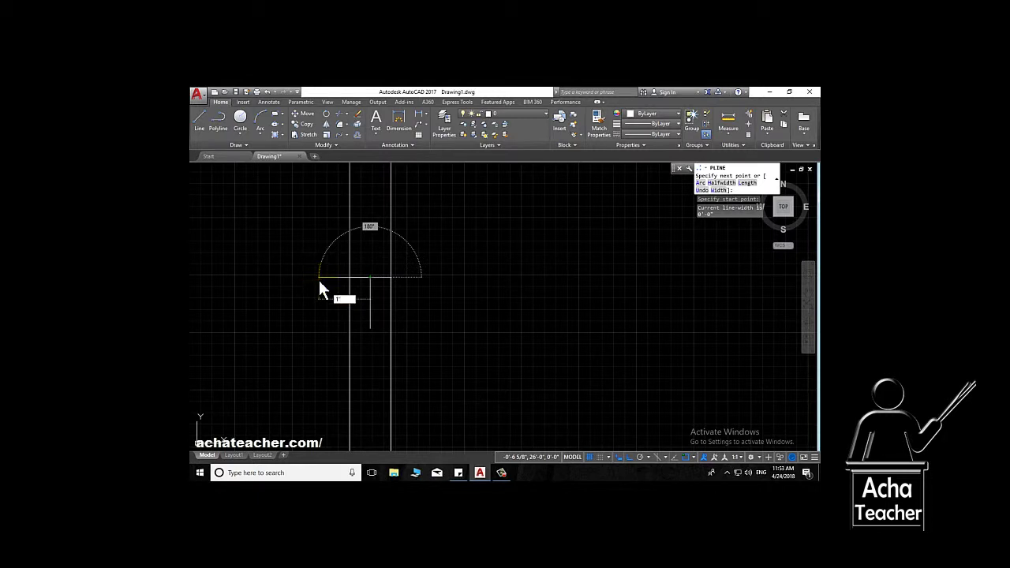
{"action": "left_click", "coordinate": [319, 280]}
{"action": "scroll", "coordinate": [356, 416], "scroll_direction": "down", "scroll_amount": 3}
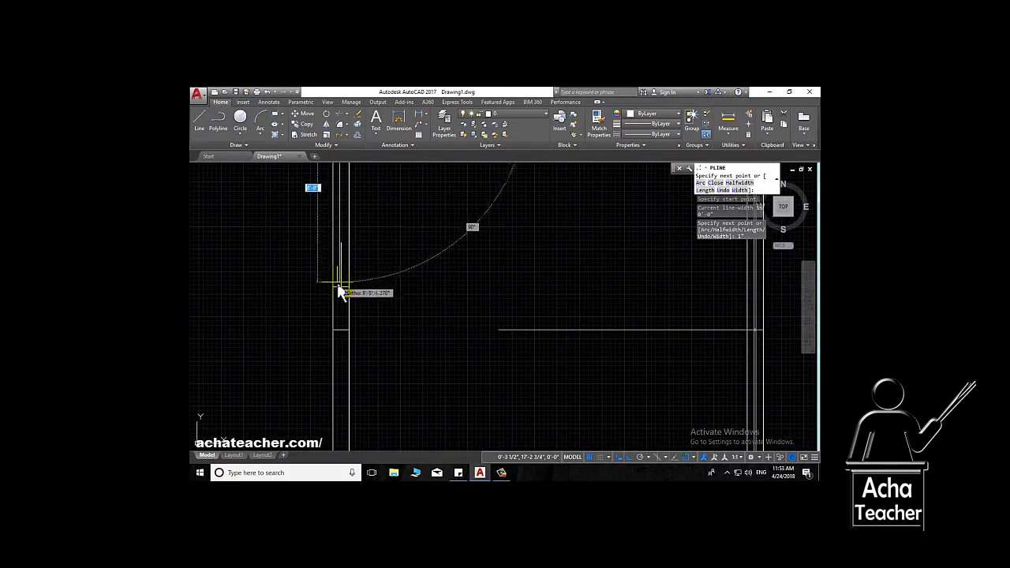
{"action": "scroll", "coordinate": [340, 295], "scroll_direction": "up", "scroll_amount": 3}
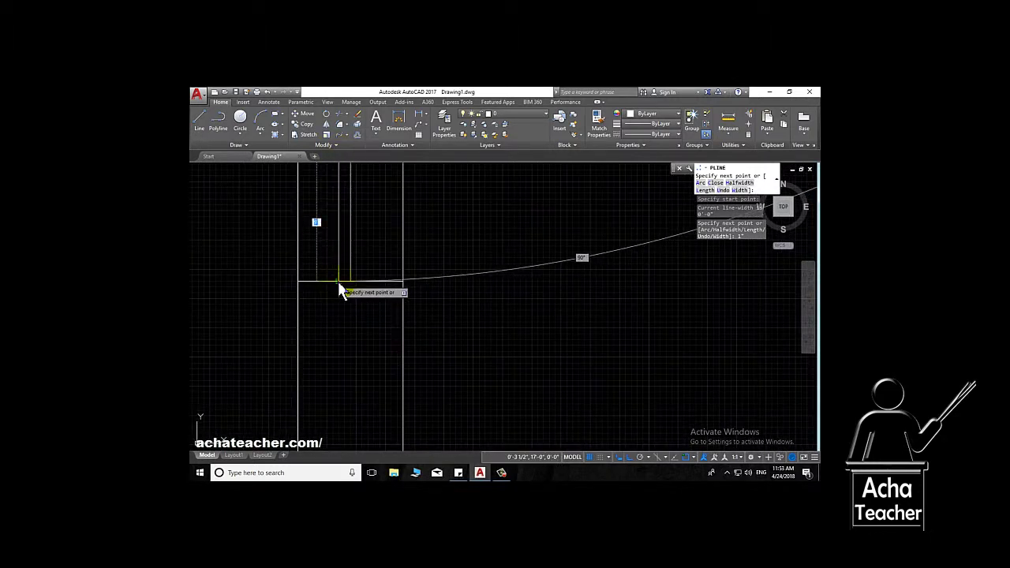
{"action": "left_click", "coordinate": [338, 289]}
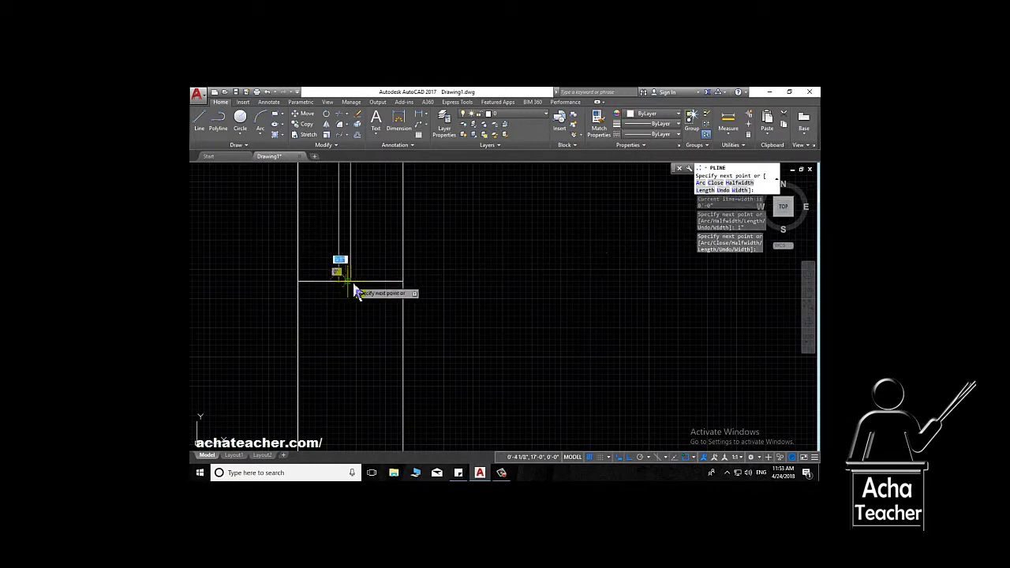
{"action": "left_click", "coordinate": [352, 281]}
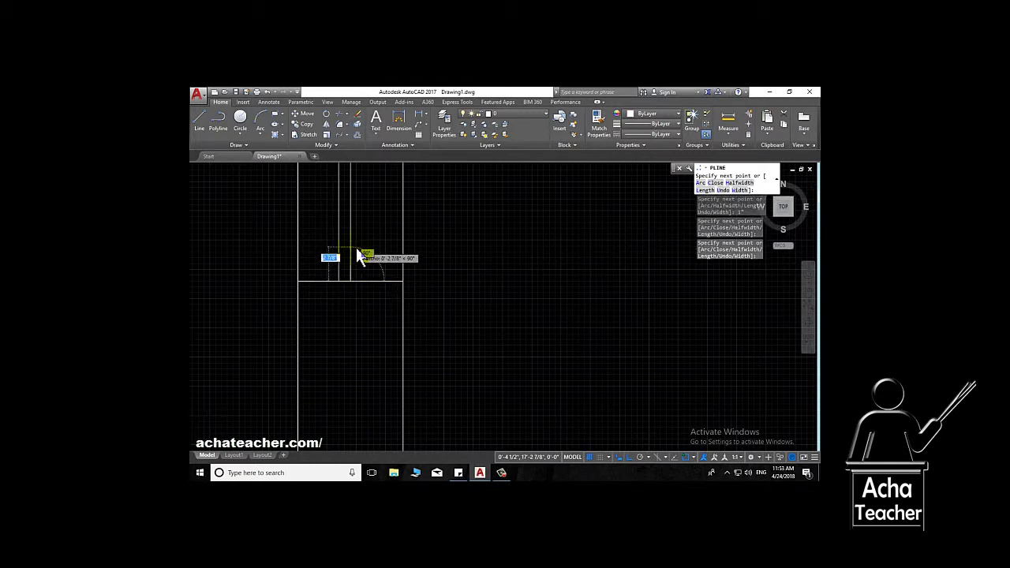
{"action": "scroll", "coordinate": [359, 251], "scroll_direction": "up", "scroll_amount": 2}
{"action": "scroll", "coordinate": [360, 292], "scroll_direction": "down", "scroll_amount": 2}
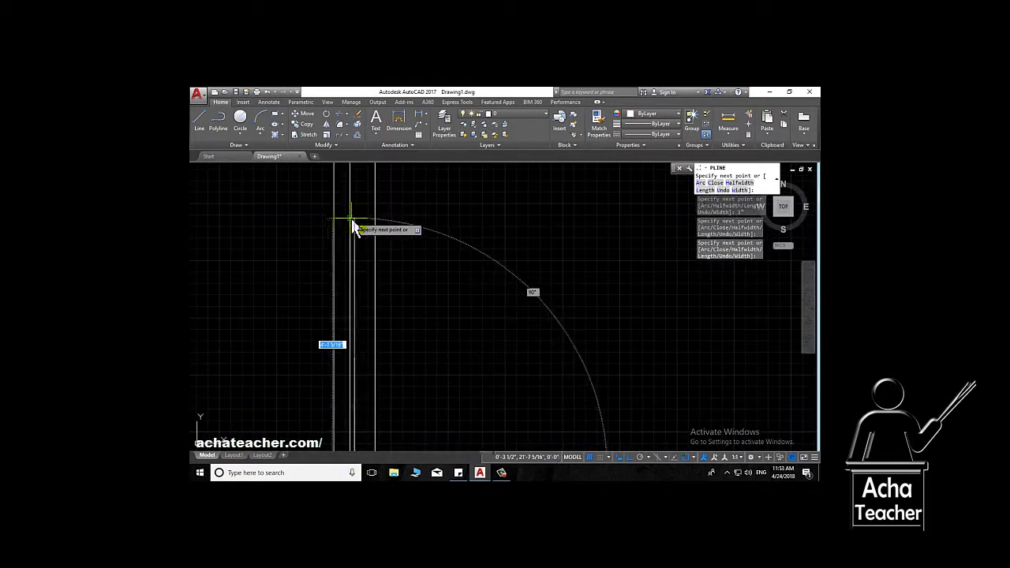
{"action": "scroll", "coordinate": [354, 225], "scroll_direction": "down", "scroll_amount": 2}
{"action": "scroll", "coordinate": [355, 225], "scroll_direction": "down", "scroll_amount": 2}
{"action": "scroll", "coordinate": [362, 394], "scroll_direction": "up", "scroll_amount": 4}
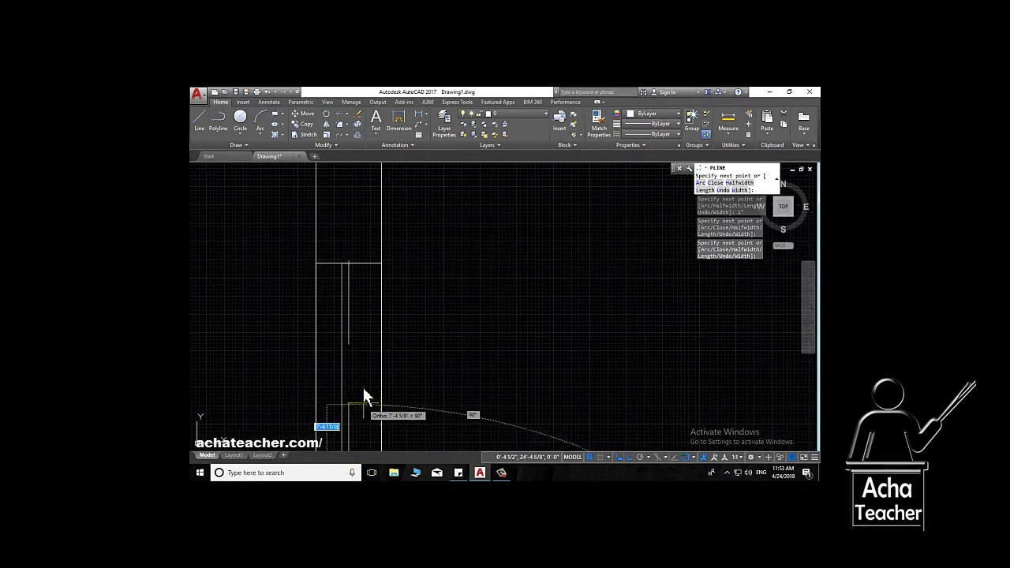
{"action": "key", "text": "Escape"}
{"action": "left_click", "coordinate": [341, 263]}
{"action": "key", "text": "Return"}
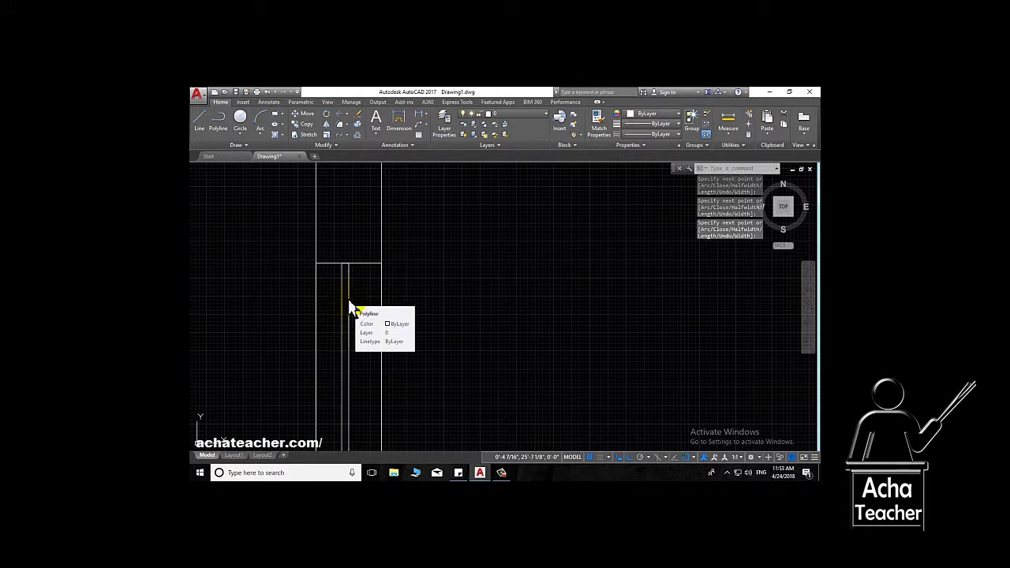
- Check the new strip, clear the selection and zoom out to the whole room
{"action": "left_click", "coordinate": [348, 300]}
{"action": "scroll", "coordinate": [379, 387], "scroll_direction": "down", "scroll_amount": 2}
{"action": "scroll", "coordinate": [369, 340], "scroll_direction": "down", "scroll_amount": 2}
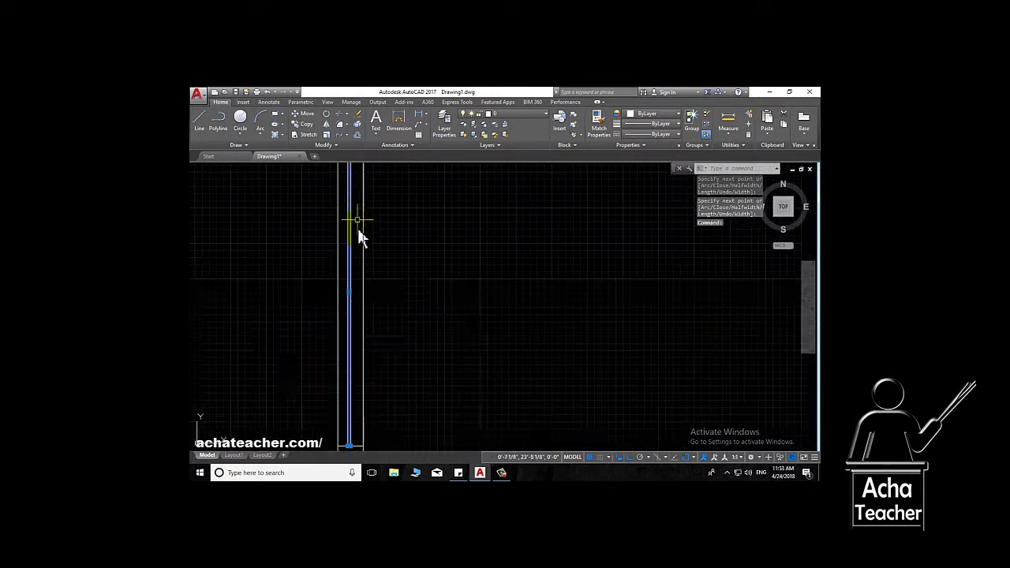
{"action": "scroll", "coordinate": [357, 226], "scroll_direction": "down", "scroll_amount": 2}
{"action": "scroll", "coordinate": [371, 333], "scroll_direction": "up", "scroll_amount": 2}
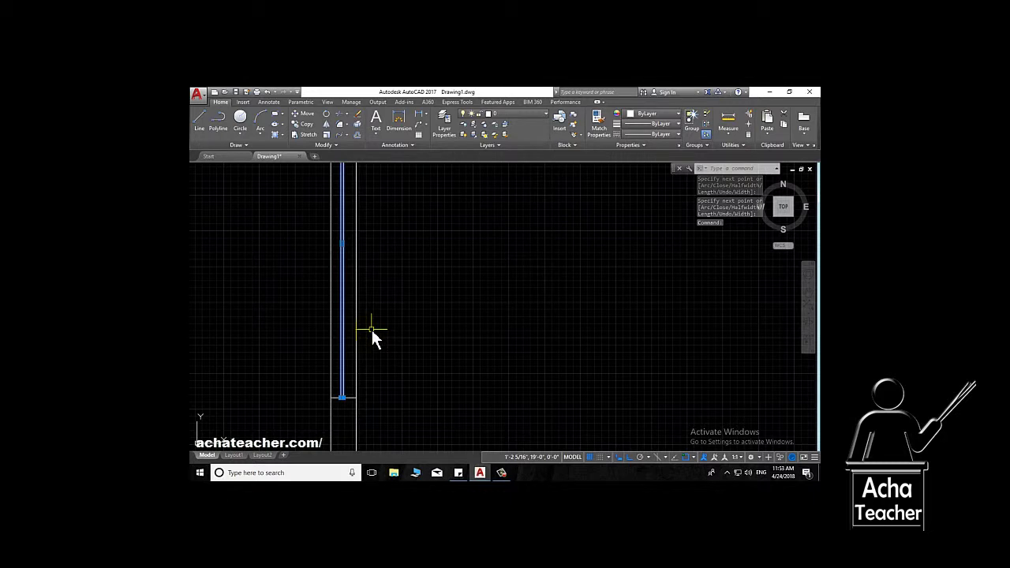
{"action": "key", "text": "Escape"}
{"action": "scroll", "coordinate": [372, 288], "scroll_direction": "down", "scroll_amount": 3}
{"action": "scroll", "coordinate": [347, 316], "scroll_direction": "up", "scroll_amount": 1}
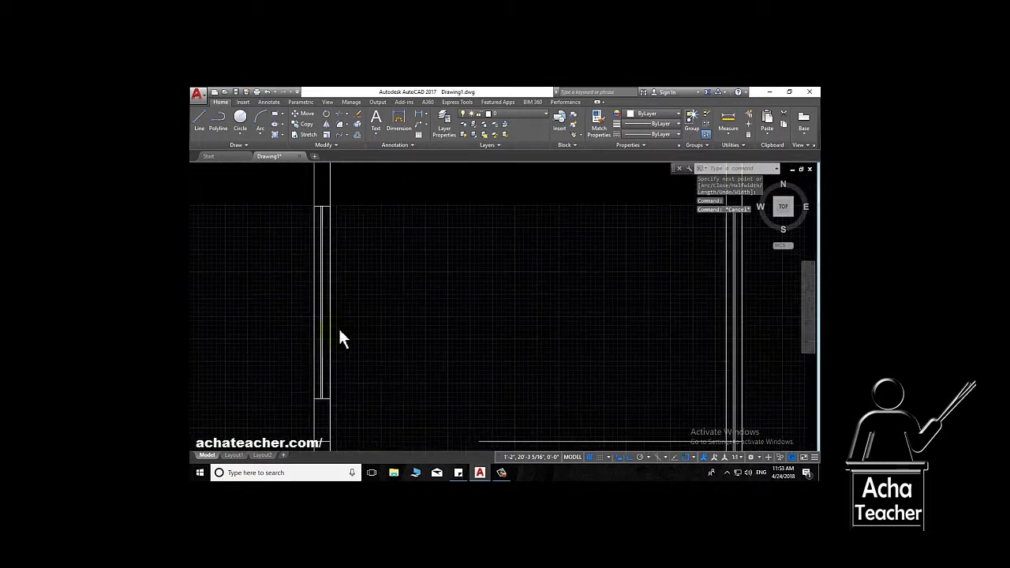
{"action": "scroll", "coordinate": [339, 331], "scroll_direction": "down", "scroll_amount": 2}
{"action": "scroll", "coordinate": [341, 347], "scroll_direction": "down", "scroll_amount": 2}
{"action": "middle_click_drag", "start_coordinate": [342, 367], "coordinate": [335, 254]}
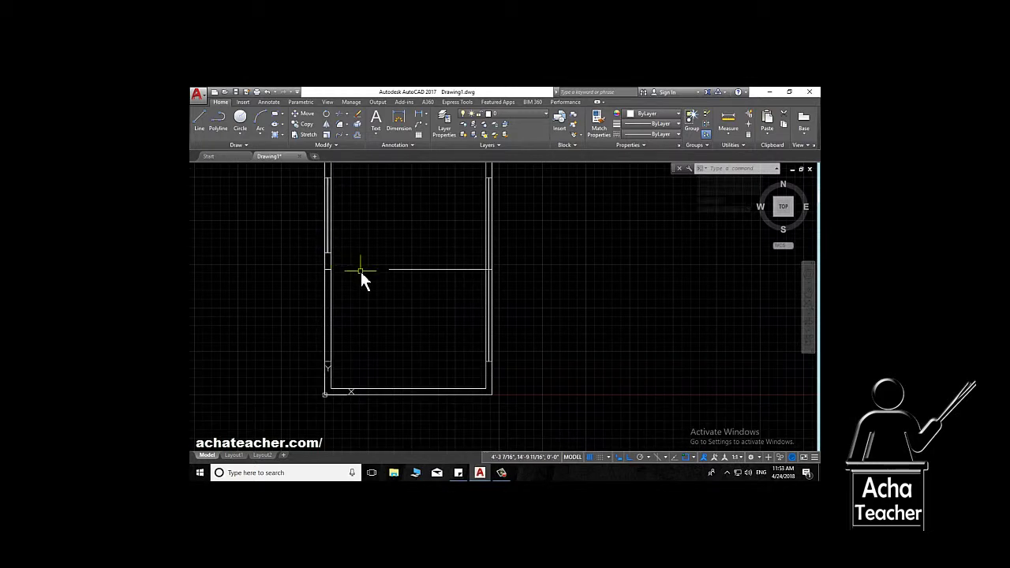
- Draw a horizontal reference line from the left wall across the room
{"action": "left_click", "coordinate": [200, 127]}
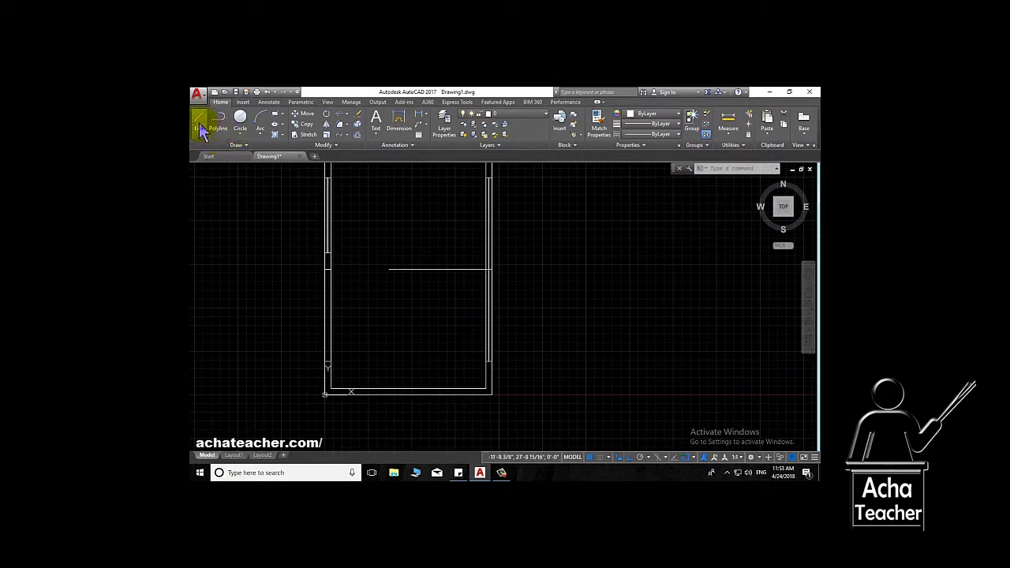
{"action": "left_click", "coordinate": [326, 260]}
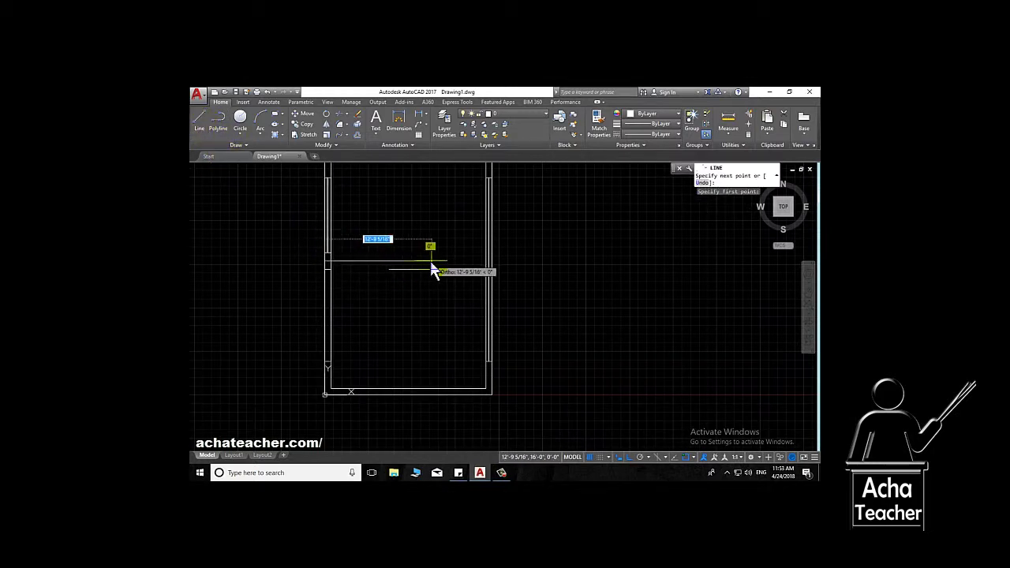
{"action": "left_click", "coordinate": [408, 258]}
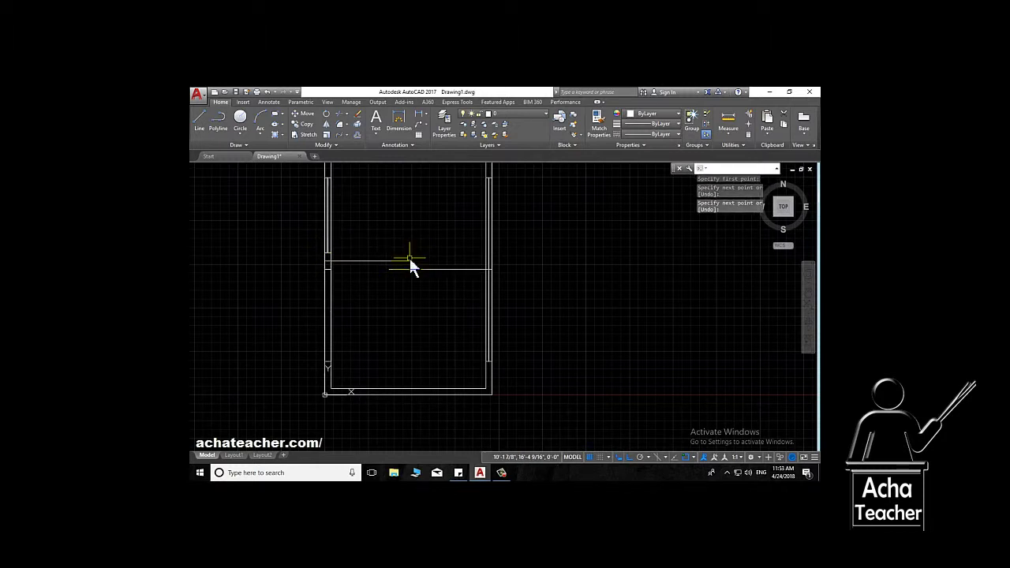
{"action": "key", "text": "Return"}
- Mirror the window strip line about that midline with MI, keeping the original
{"action": "type", "text": "mi"}
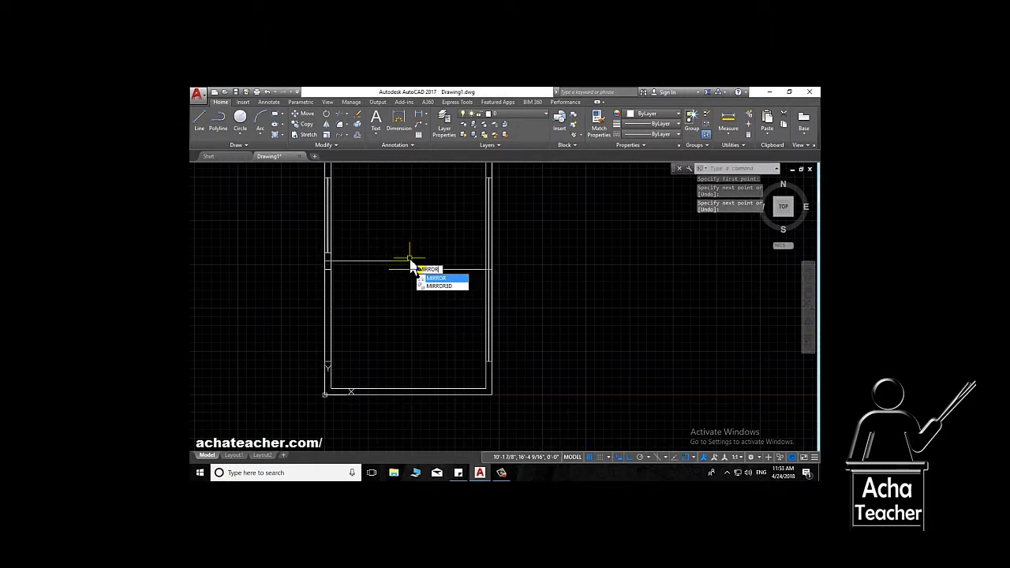
{"action": "key", "text": "Return"}
{"action": "left_click", "coordinate": [330, 232]}
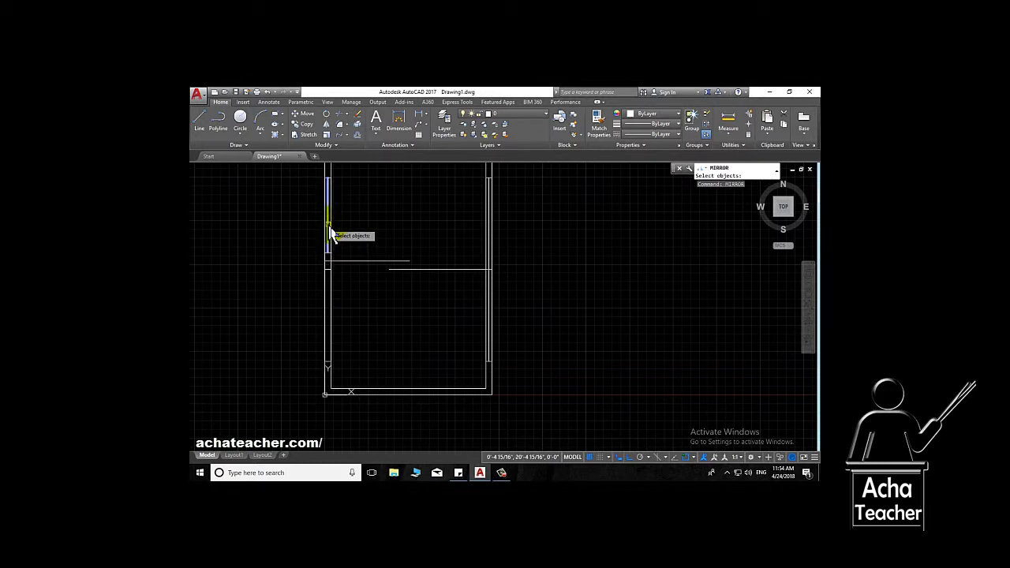
{"action": "key", "text": "Return"}
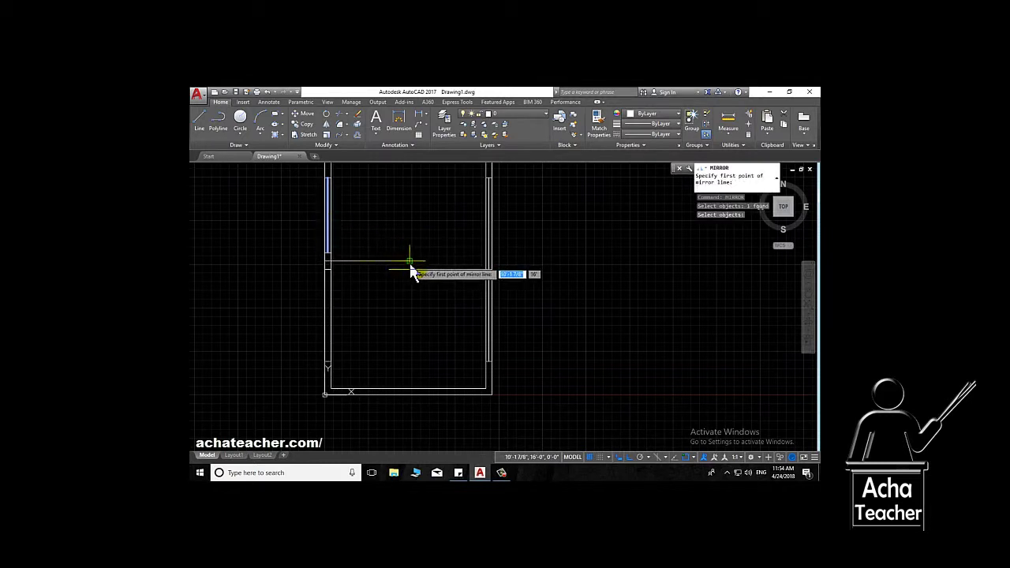
{"action": "left_click", "coordinate": [410, 262]}
{"action": "left_click", "coordinate": [328, 266]}
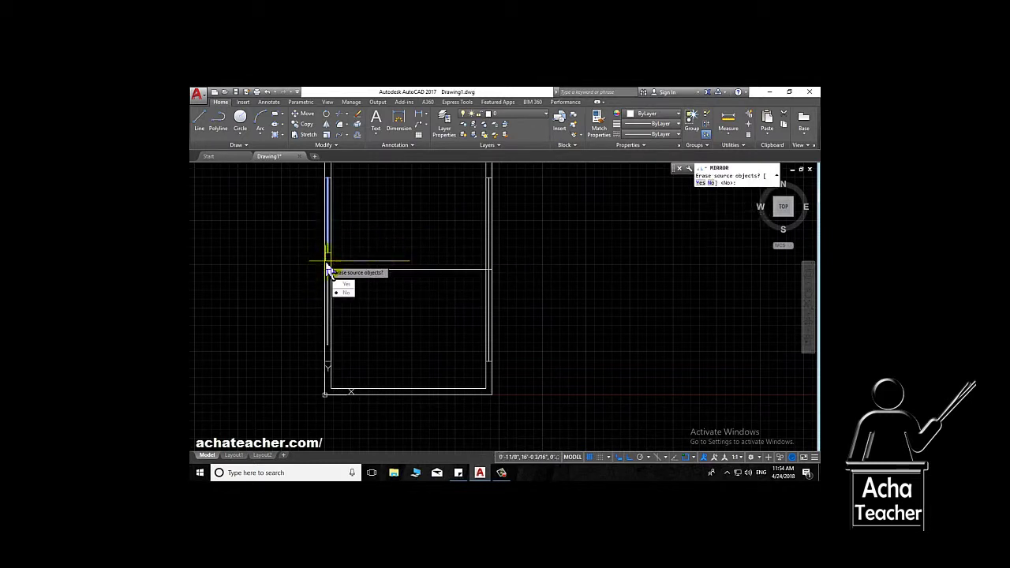
{"action": "key", "text": "Return"}
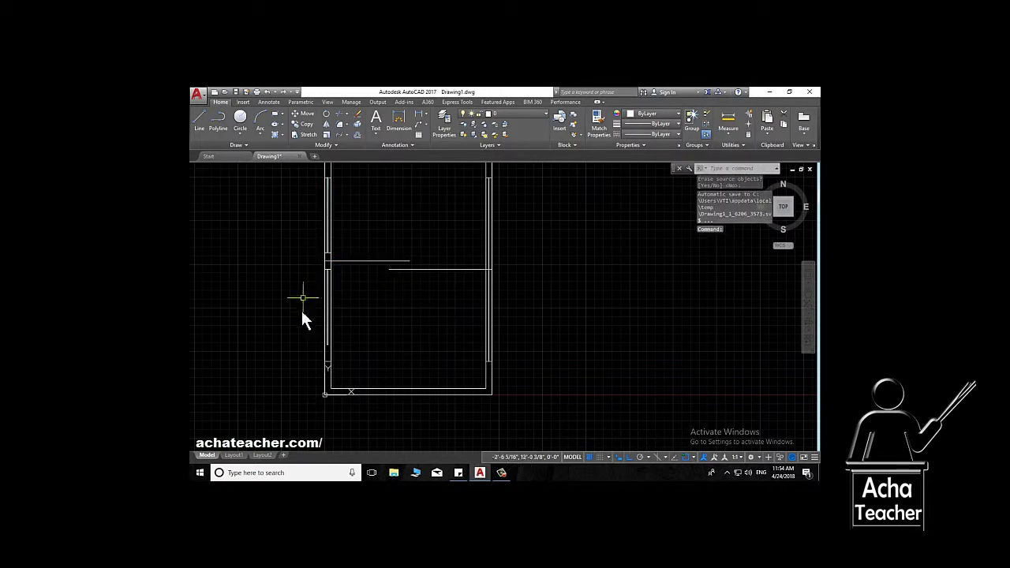
- Grip-stretch the window strip lines' bottom ends down to the horizontal line
{"action": "scroll", "coordinate": [327, 345], "scroll_direction": "up", "scroll_amount": 5}
{"action": "left_click", "coordinate": [327, 346]}
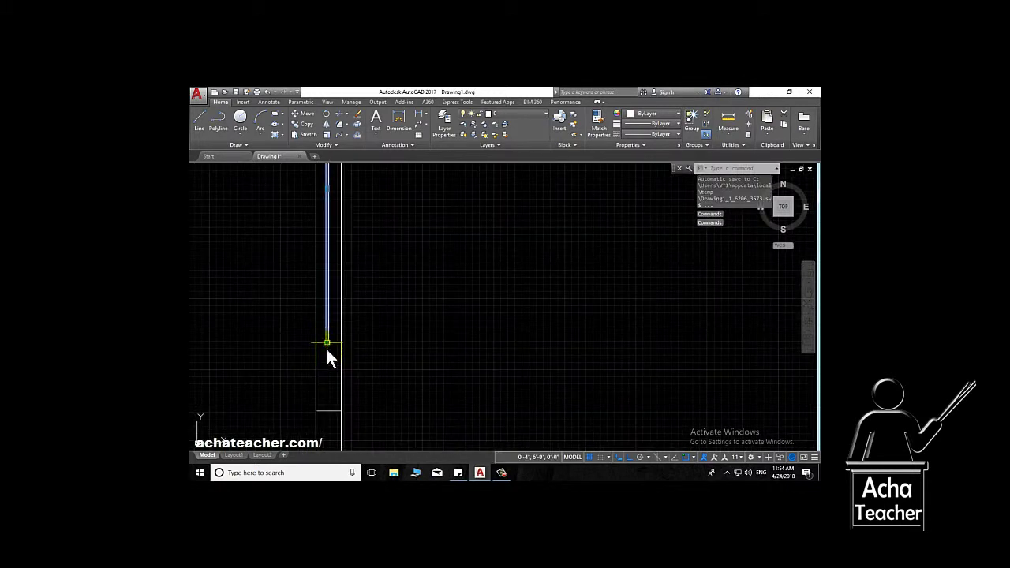
{"action": "scroll", "coordinate": [327, 352], "scroll_direction": "down", "scroll_amount": 3}
{"action": "left_click", "coordinate": [322, 261]}
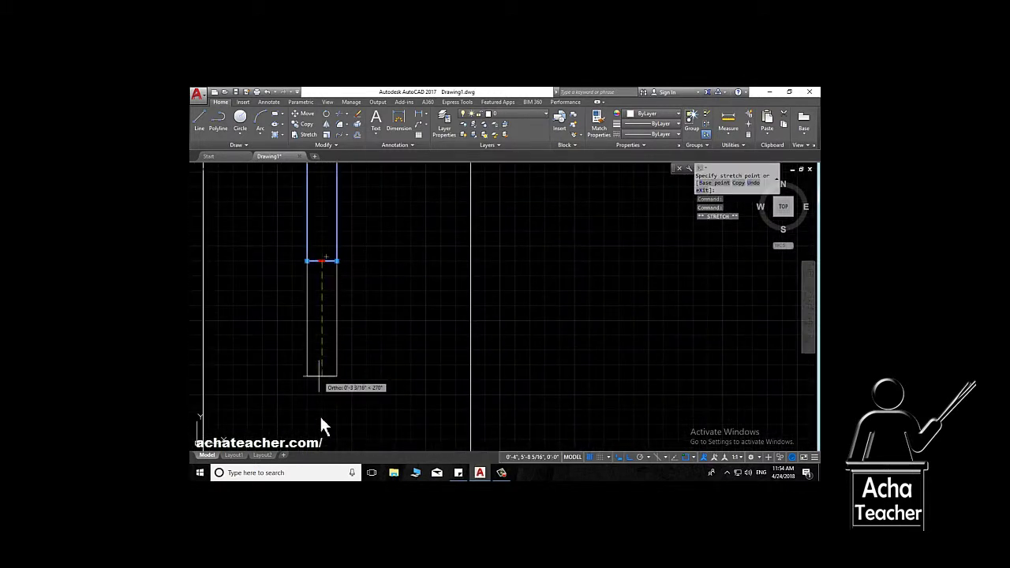
{"action": "scroll", "coordinate": [320, 423], "scroll_direction": "down", "scroll_amount": 3}
{"action": "scroll", "coordinate": [321, 317], "scroll_direction": "up", "scroll_amount": 5}
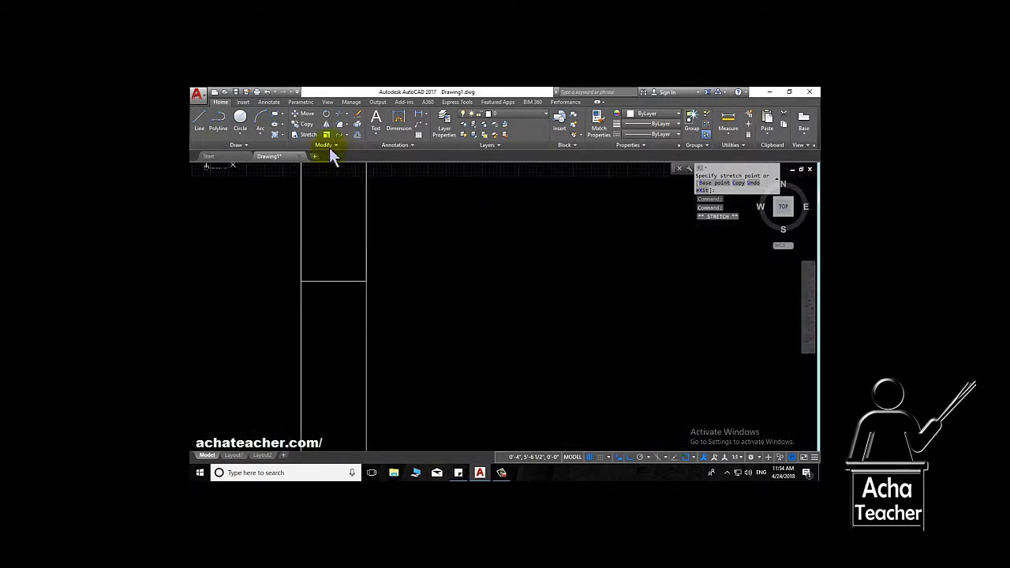
{"action": "left_click", "coordinate": [330, 281]}
{"action": "scroll", "coordinate": [330, 281], "scroll_direction": "down", "scroll_amount": 2}
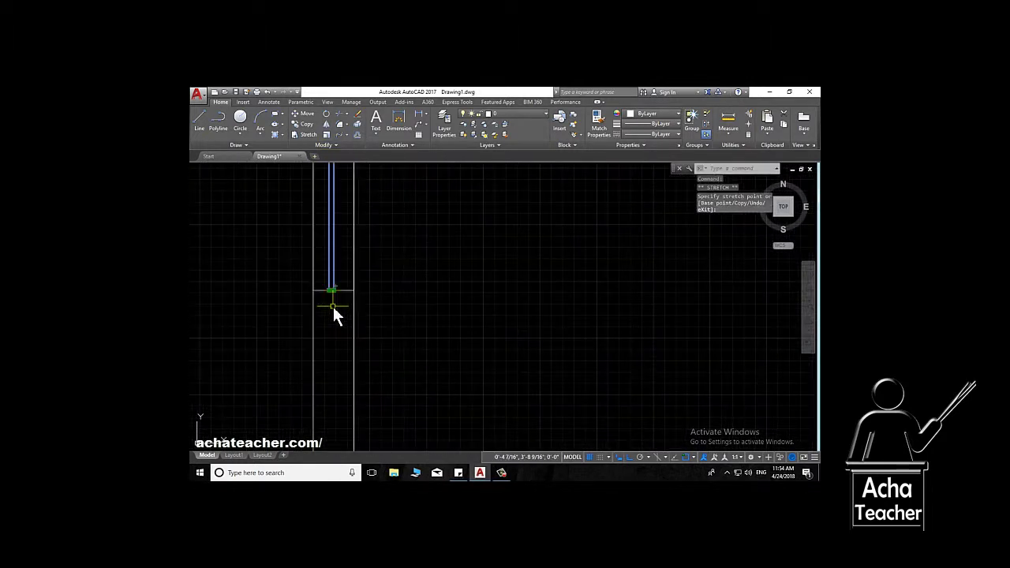
{"action": "scroll", "coordinate": [333, 307], "scroll_direction": "down", "scroll_amount": 5}
{"action": "middle_click_drag", "start_coordinate": [367, 276], "coordinate": [323, 389]}
{"action": "scroll", "coordinate": [325, 377], "scroll_direction": "down", "scroll_amount": 2}
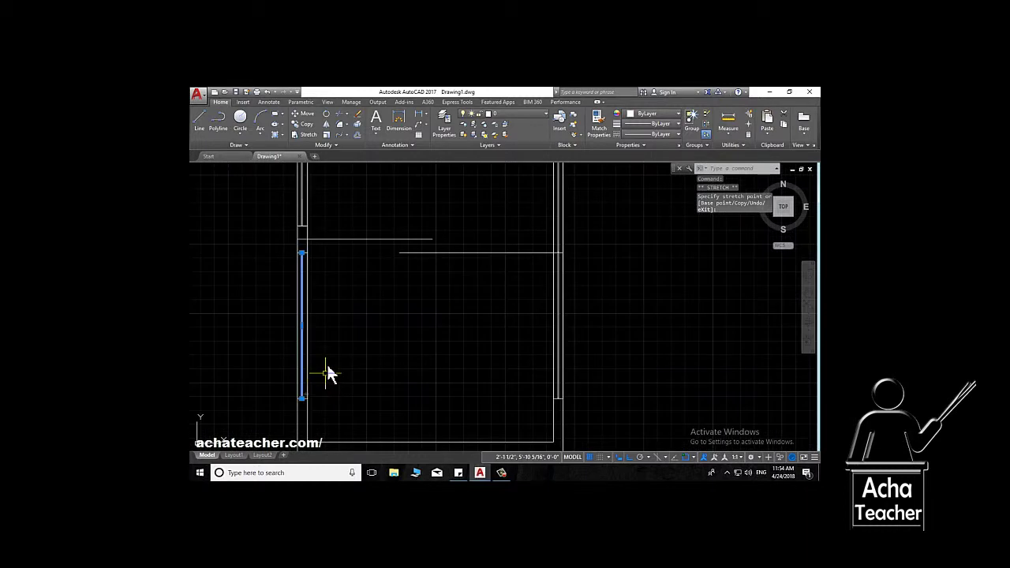
{"action": "scroll", "coordinate": [326, 371], "scroll_direction": "down", "scroll_amount": 2}
{"action": "key", "text": "Escape"}
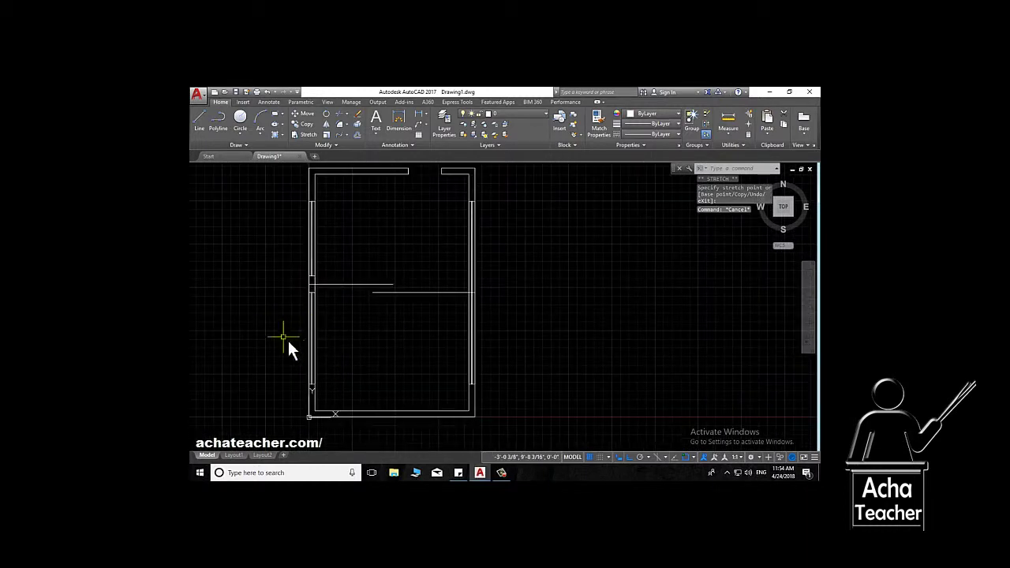
- Erase the horizontal helper line on the right
{"action": "scroll", "coordinate": [300, 315], "scroll_direction": "up", "scroll_amount": 3}
{"action": "scroll", "coordinate": [337, 237], "scroll_direction": "down", "scroll_amount": 2}
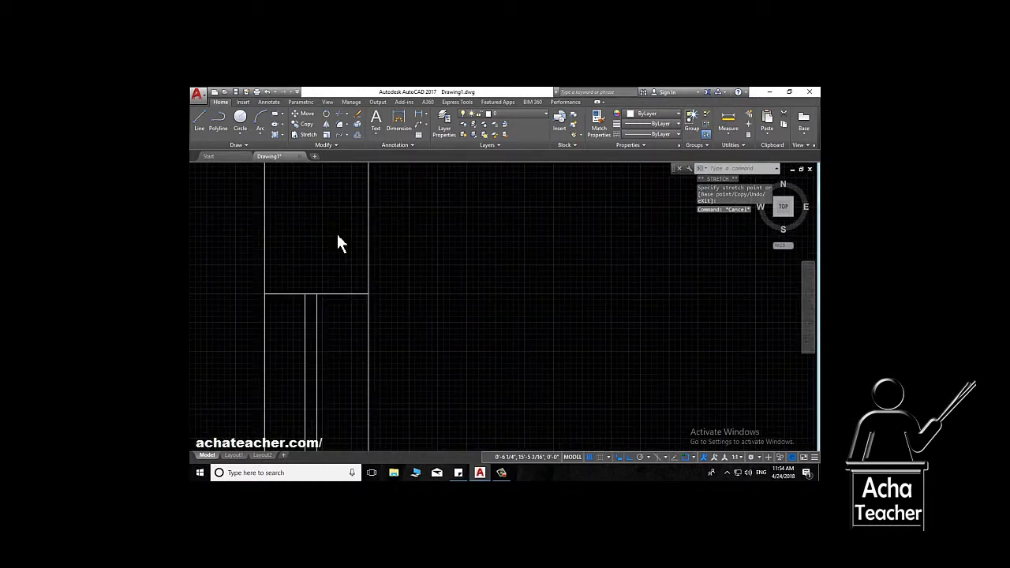
{"action": "scroll", "coordinate": [337, 237], "scroll_direction": "up", "scroll_amount": 2}
{"action": "scroll", "coordinate": [337, 237], "scroll_direction": "down", "scroll_amount": 2}
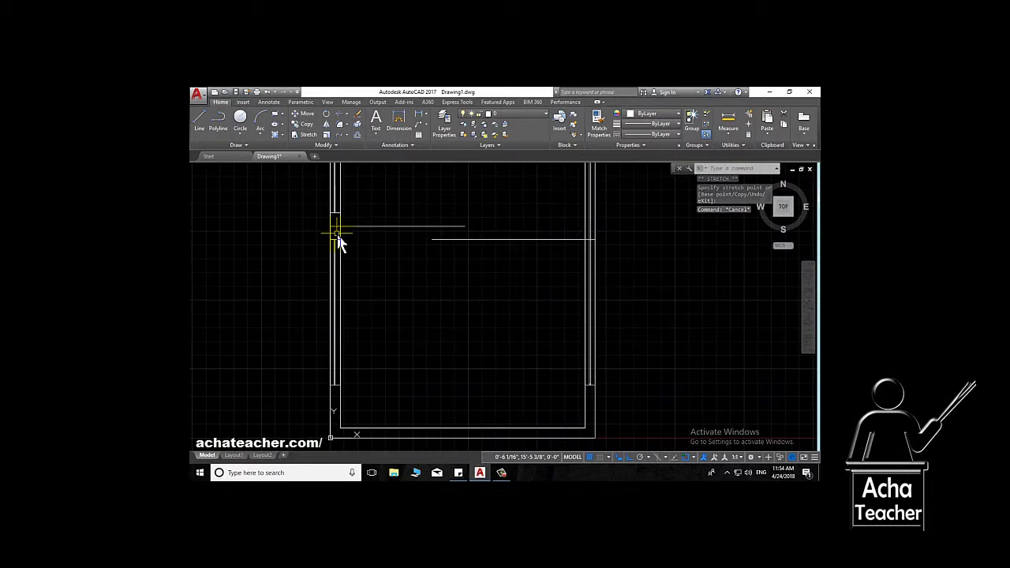
{"action": "left_click", "coordinate": [384, 227]}
{"action": "key", "text": "Delete"}
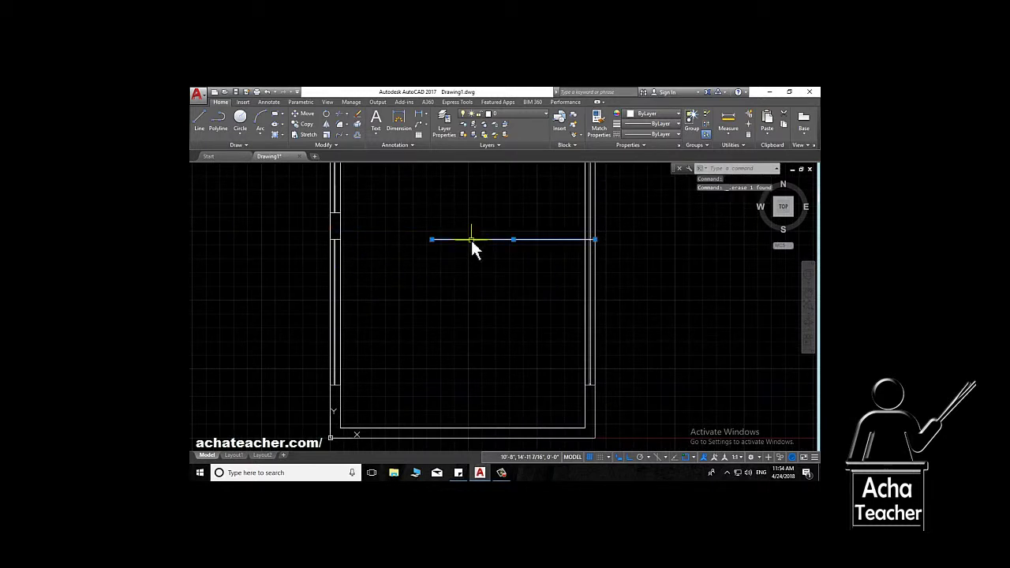
{"action": "scroll", "coordinate": [419, 295], "scroll_direction": "down", "scroll_amount": 3}
{"action": "scroll", "coordinate": [462, 191], "scroll_direction": "up", "scroll_amount": 5}
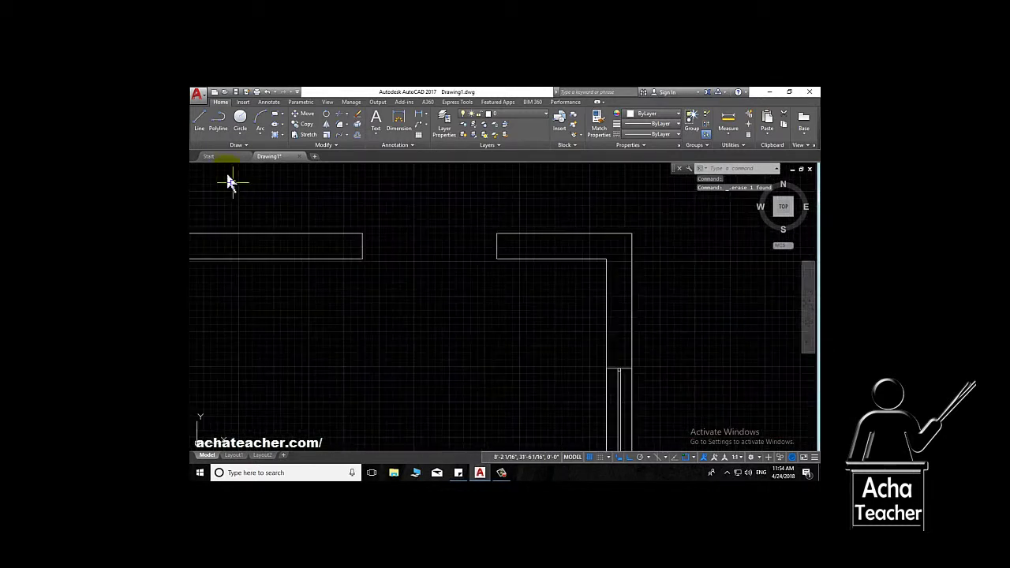
- Draw a width-2 polyline across the top wall opening as the door leaf
{"action": "left_click", "coordinate": [200, 122]}
{"action": "left_click", "coordinate": [219, 118]}
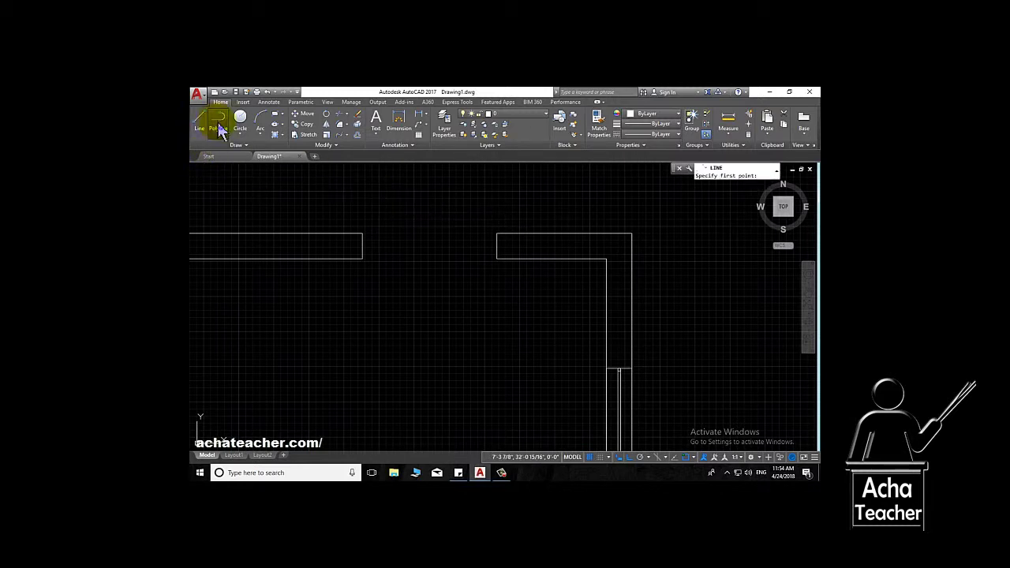
{"action": "left_click", "coordinate": [363, 235]}
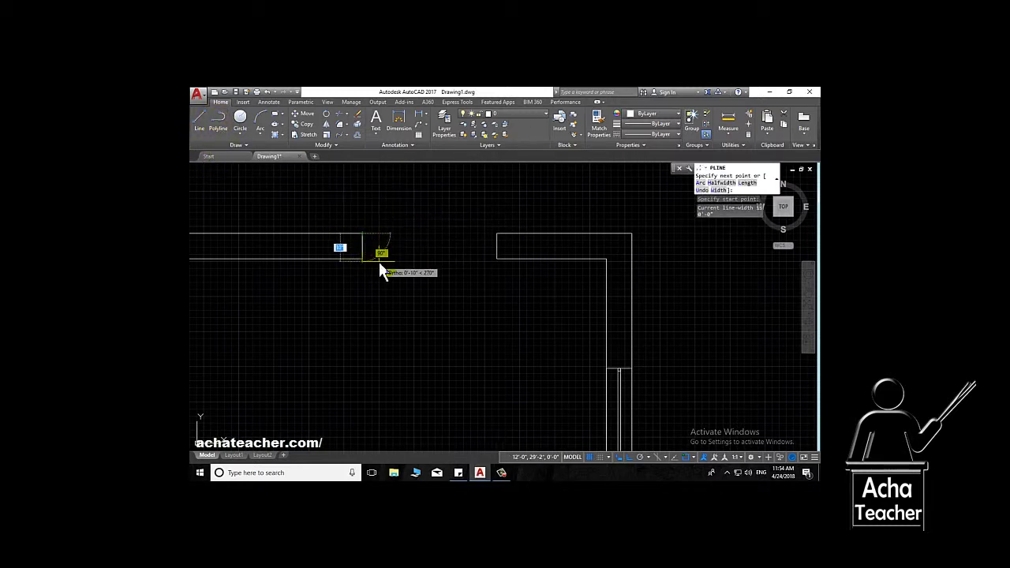
{"action": "type", "text": "2"}
{"action": "key", "text": "Return"}
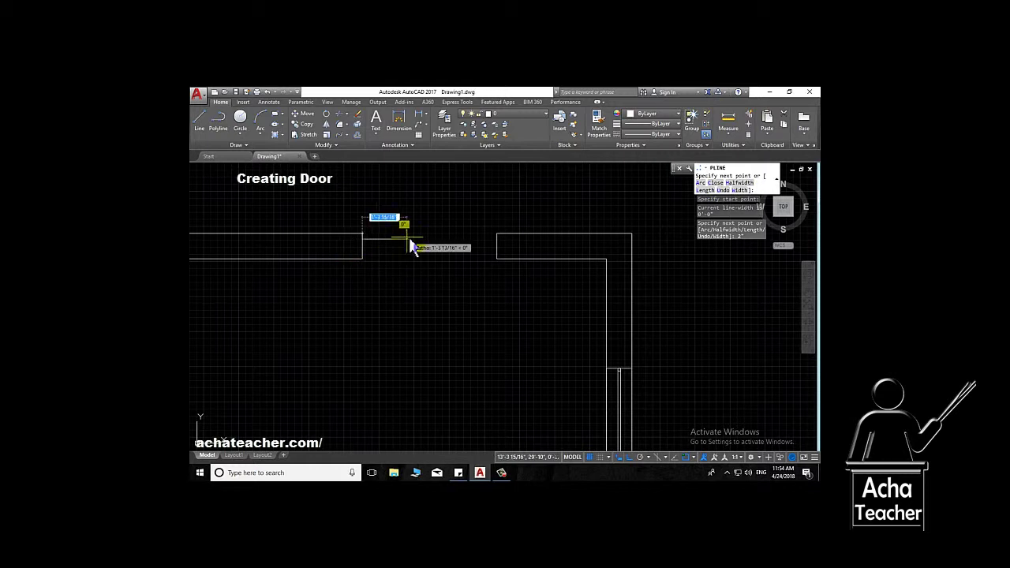
{"action": "left_click", "coordinate": [496, 235]}
{"action": "key", "text": "Return"}
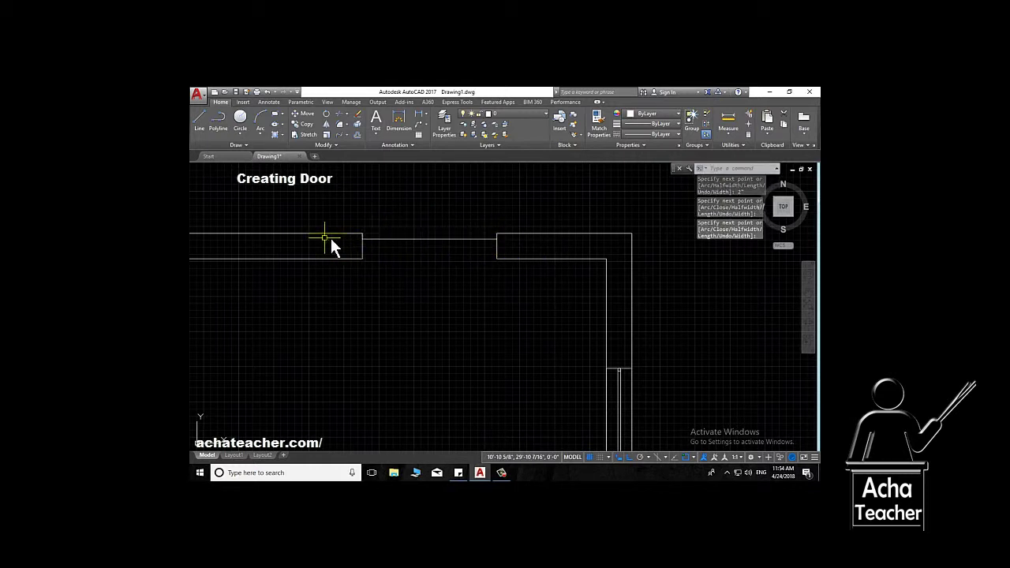
- Swing the door leaf's far end down diagonally into the room
{"action": "left_click", "coordinate": [407, 240]}
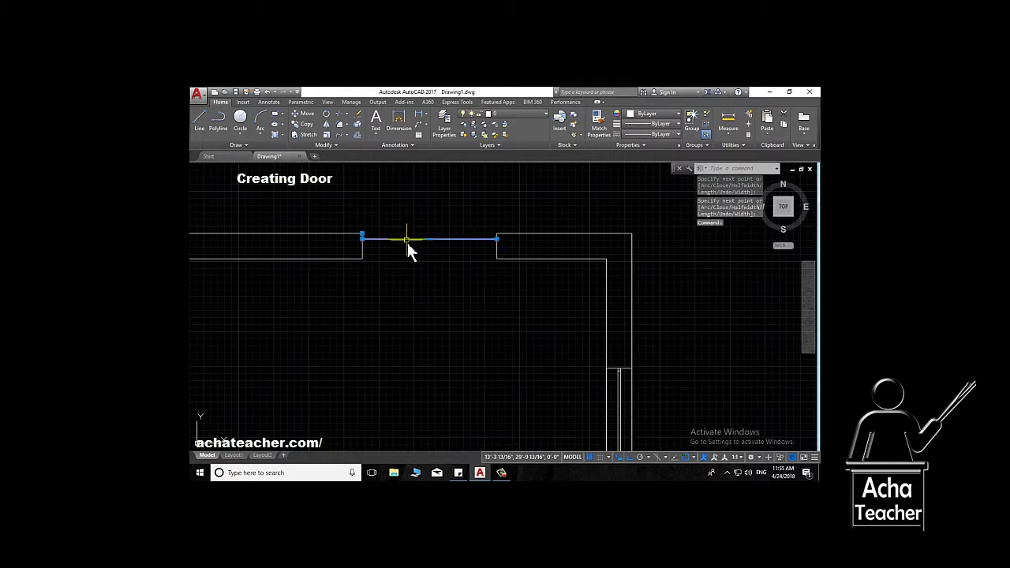
{"action": "left_click", "coordinate": [496, 238]}
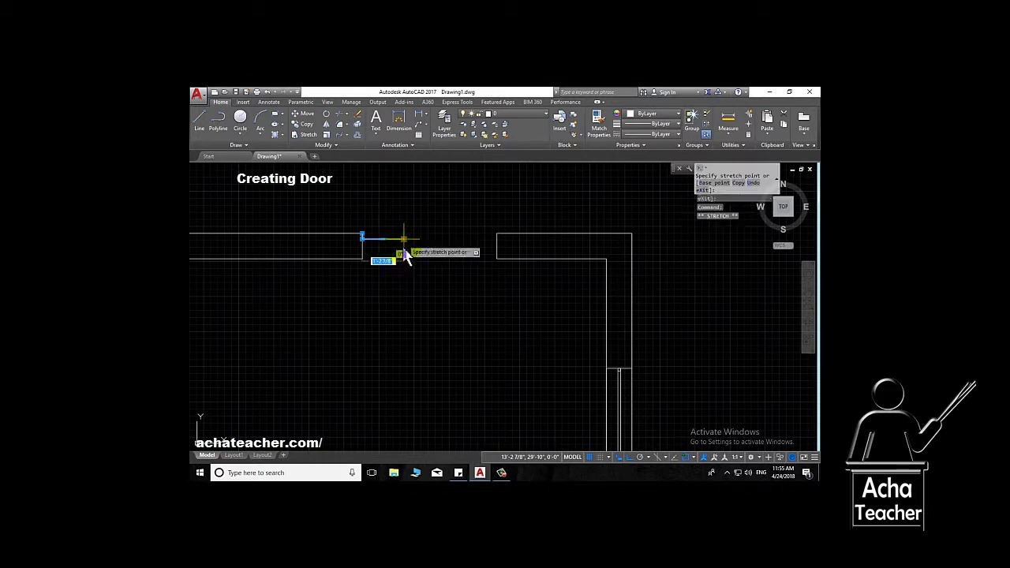
{"action": "left_click", "coordinate": [403, 276]}
{"action": "key", "text": "Escape"}
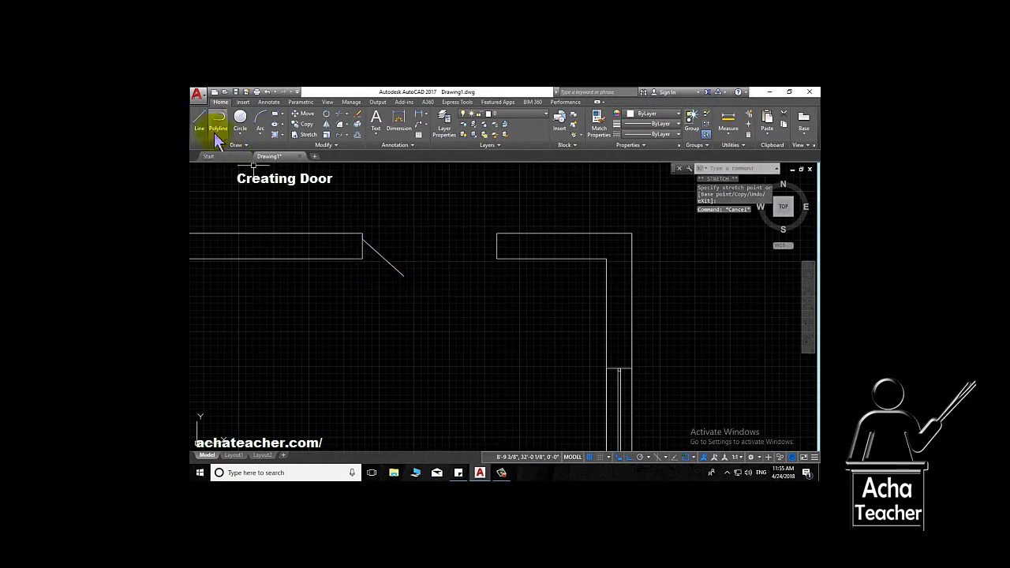
- Start a rectangle with its first corner at the opening's right wall corner
{"action": "left_click", "coordinate": [278, 116]}
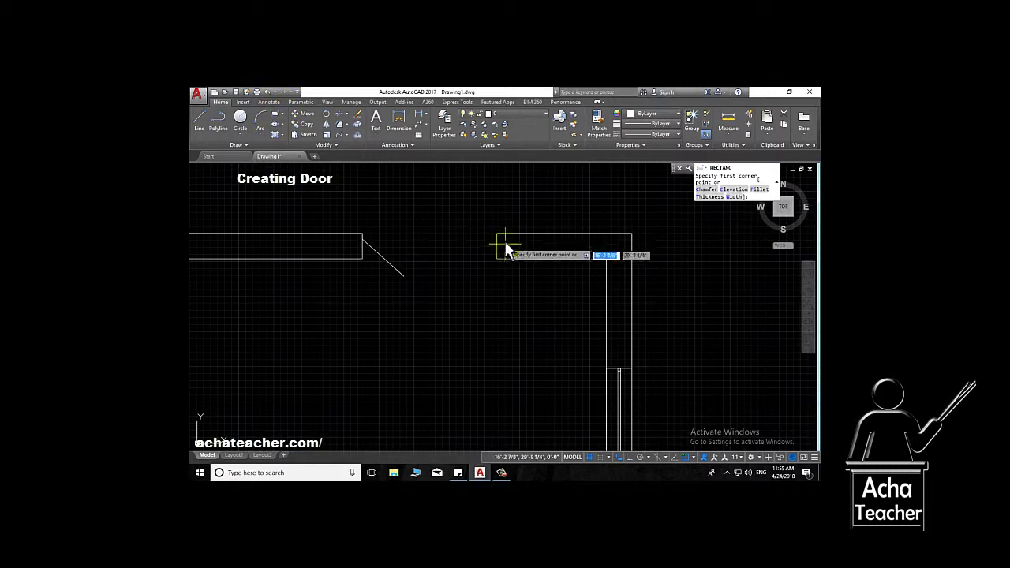
{"action": "left_click", "coordinate": [497, 235]}
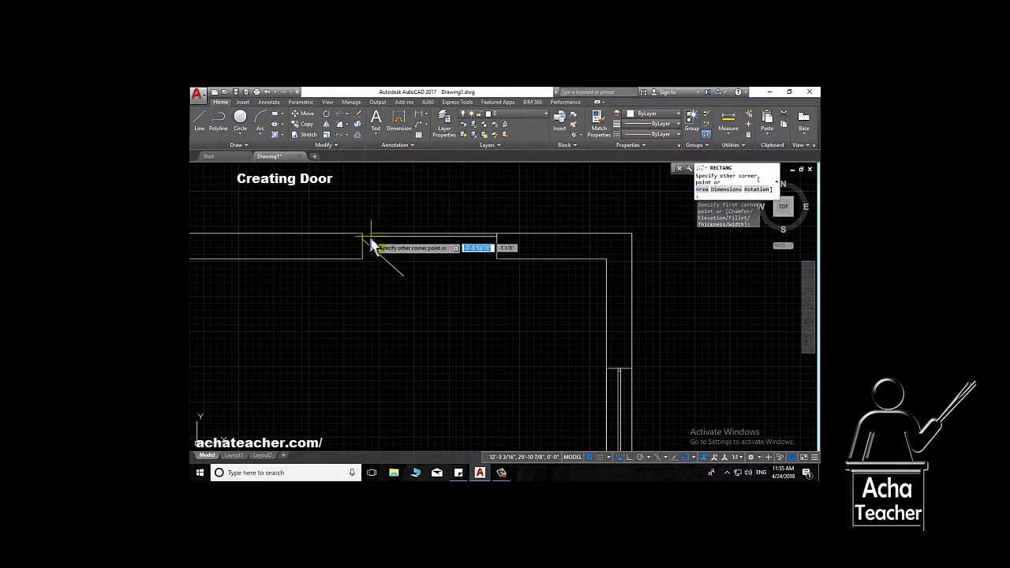
{"action": "scroll", "coordinate": [372, 237], "scroll_direction": "up", "scroll_amount": 3}
{"action": "scroll", "coordinate": [394, 249], "scroll_direction": "down", "scroll_amount": 2}
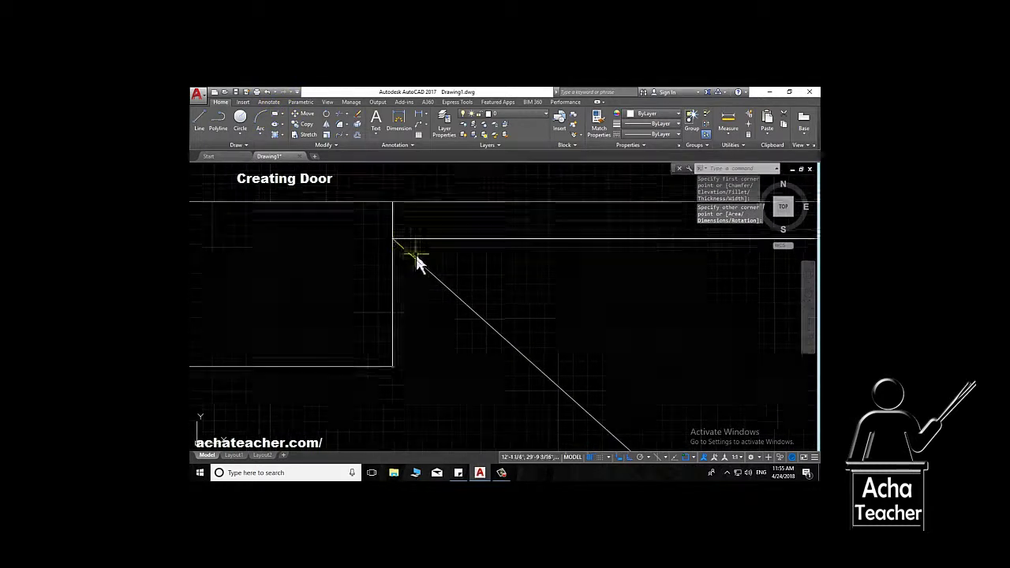
{"action": "scroll", "coordinate": [430, 271], "scroll_direction": "down", "scroll_amount": 2}
{"action": "mouse_move", "coordinate": [444, 282]}
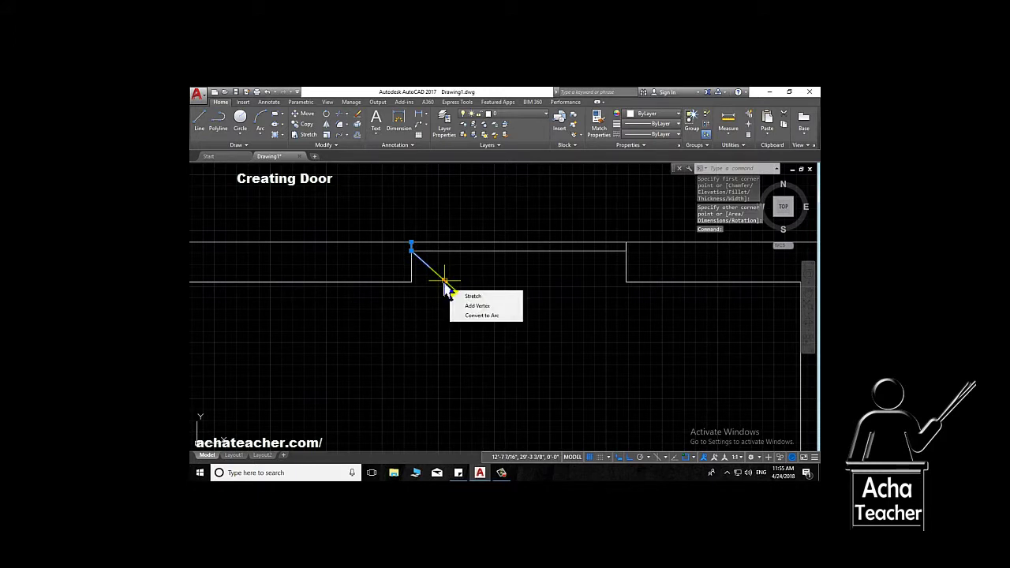